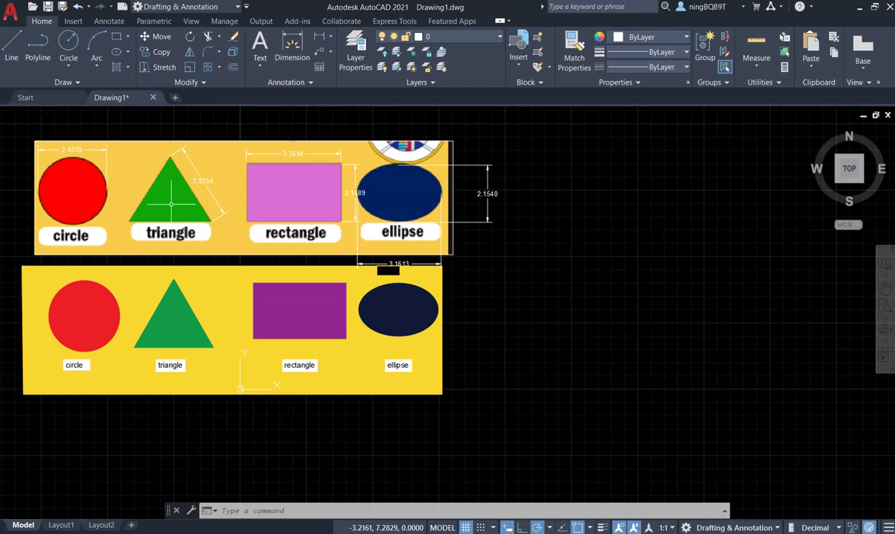
# Step: Switch to the browser's Geometric Shapes picture and capture its circle, triangle, rectangle and ellipse row with the Snipping Tool
pyautogui.hotkey('alt', 'Tab')
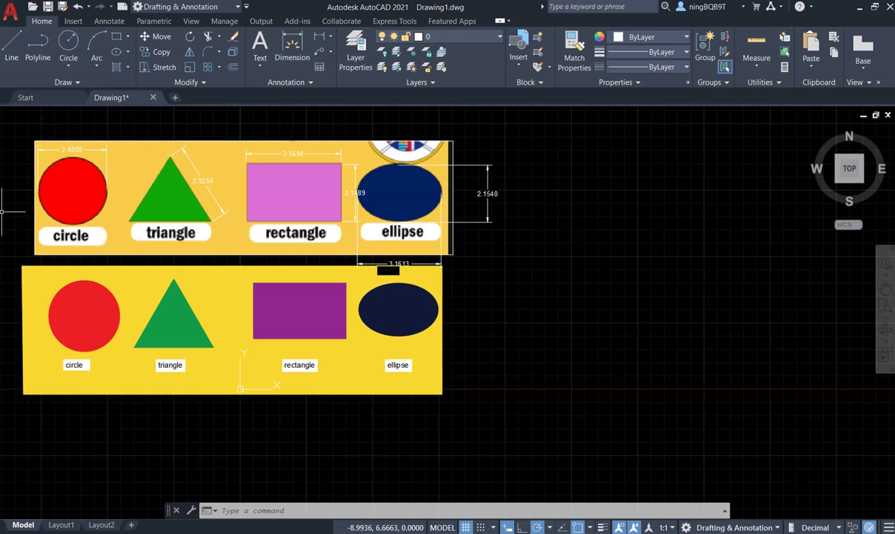
pyautogui.hotkey('alt', 'Tab')
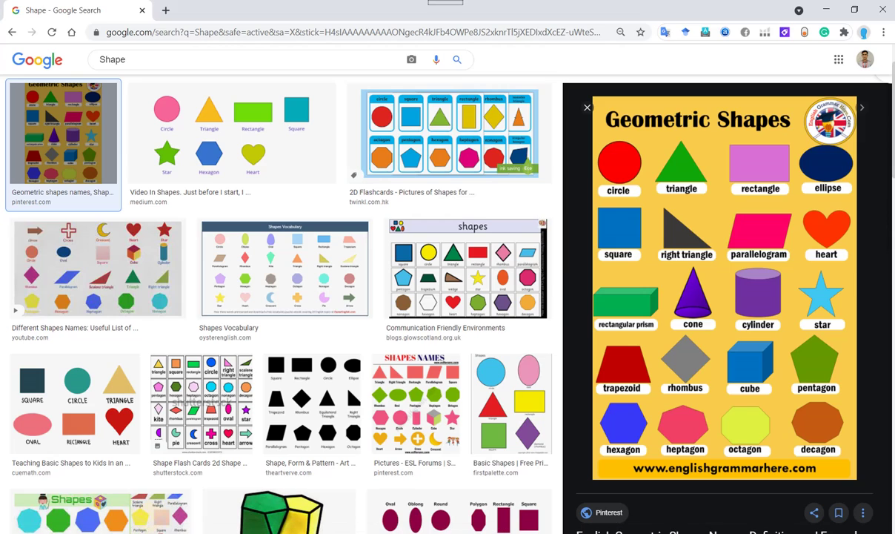
pyautogui.moveTo(596, 130); pyautogui.dragTo(861, 201)
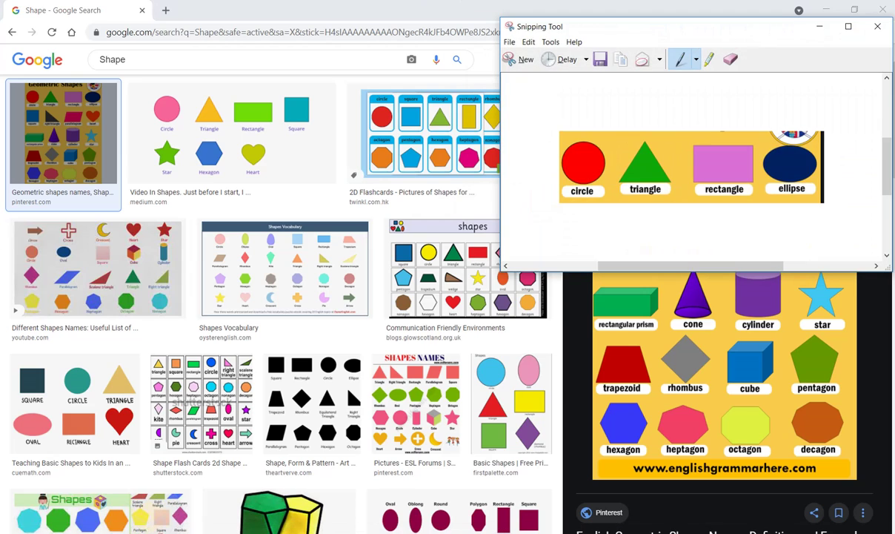
pyautogui.click(515, 61)
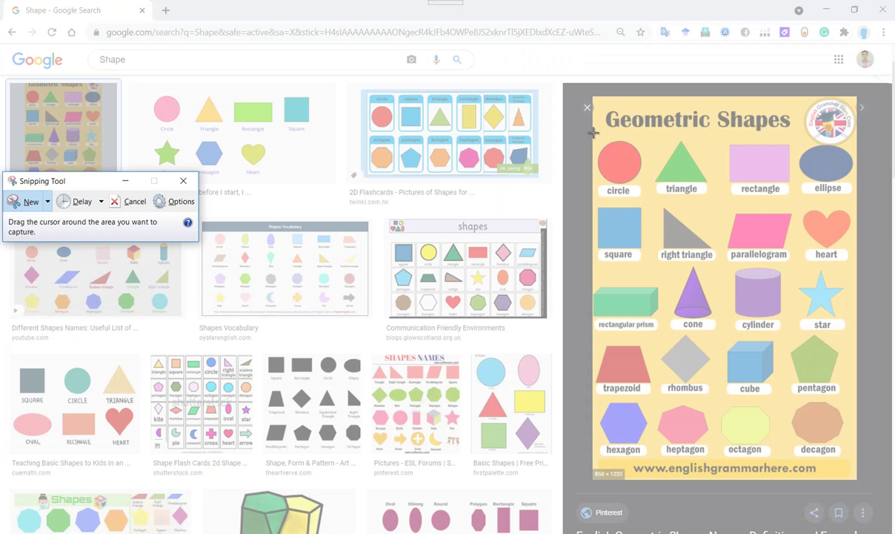
pyautogui.moveTo(592, 132); pyautogui.dragTo(858, 201)
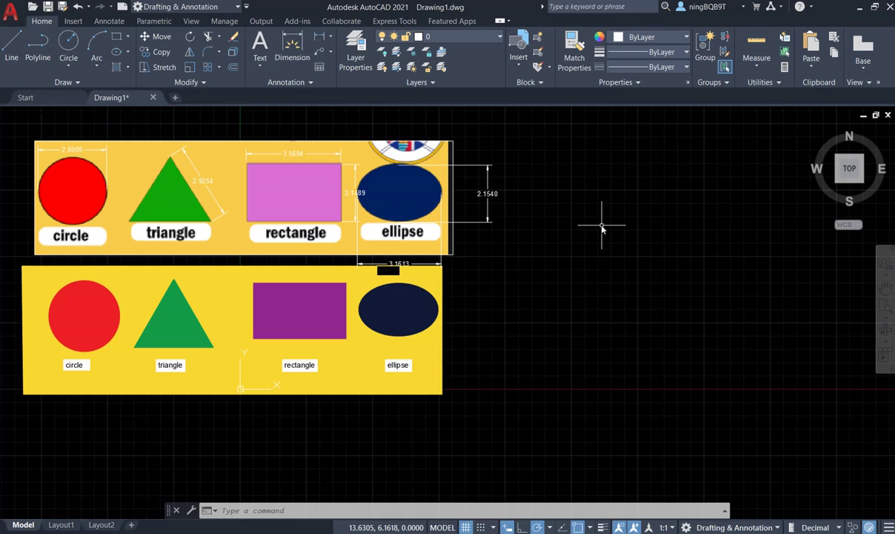
# Step: Paste the captured shapes picture from the clipboard into the AutoCAD drawing, in the empty area beside the existing reference picture
pyautogui.rightClick(602, 226)
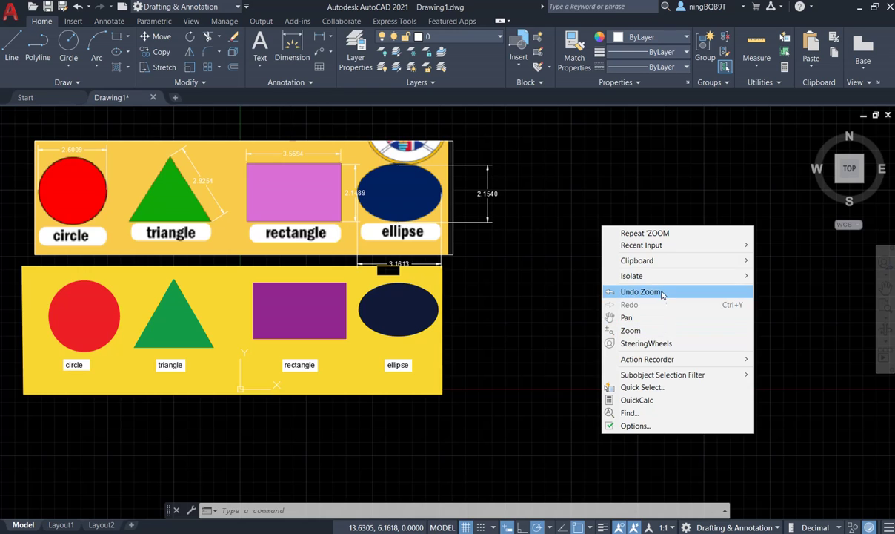
pyautogui.moveTo(653, 260)
pyautogui.press('Down')
pyautogui.press('Down')
pyautogui.press('Down')
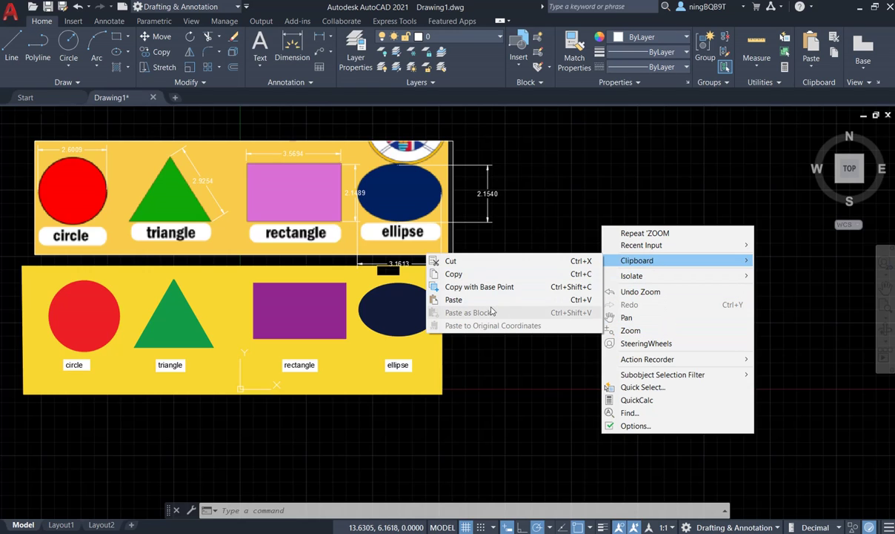
pyautogui.press('Down')
pyautogui.press('Escape')
pyautogui.press('Right')
pyautogui.press('Down')
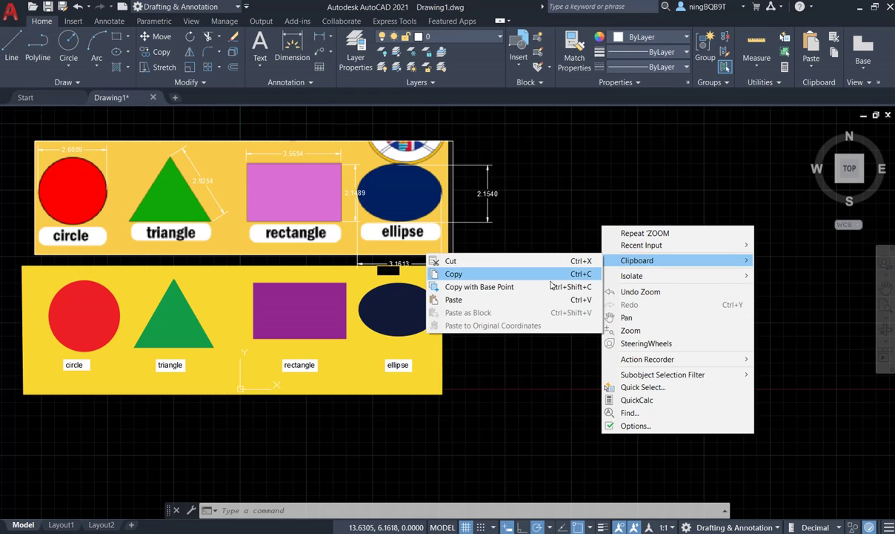
pyautogui.press('Down')
pyautogui.press('Down')
pyautogui.click(507, 300)
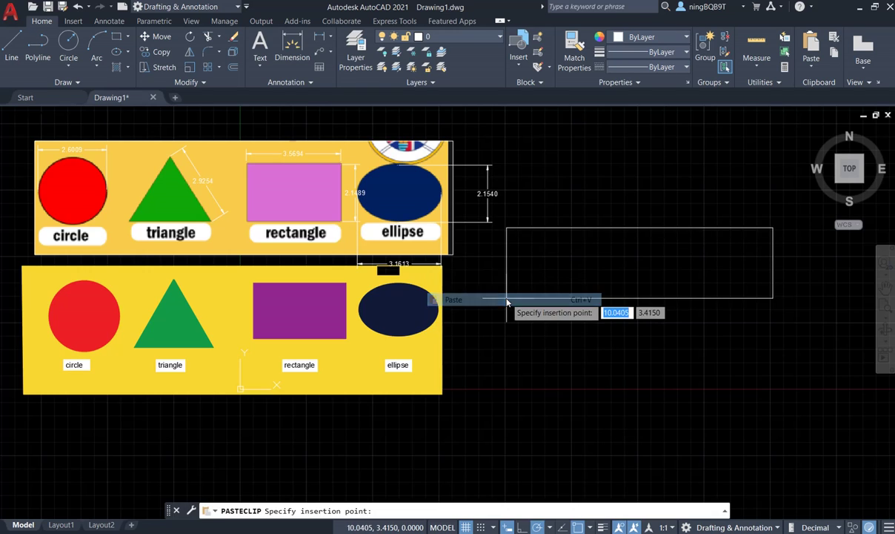
pyautogui.click(514, 215)
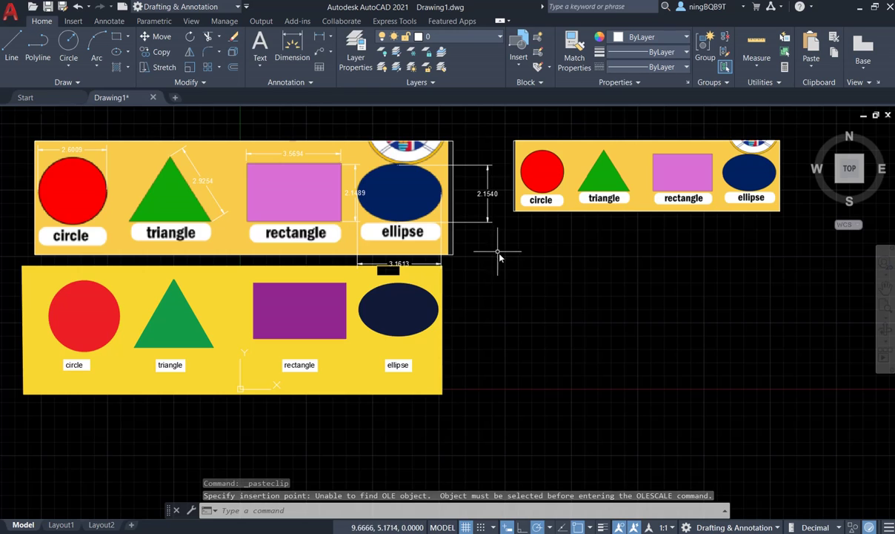
# Step: Enlarge the pasted picture by stretching its lower outer corner outward to roughly the size of the first reference picture
pyautogui.click(779, 213)
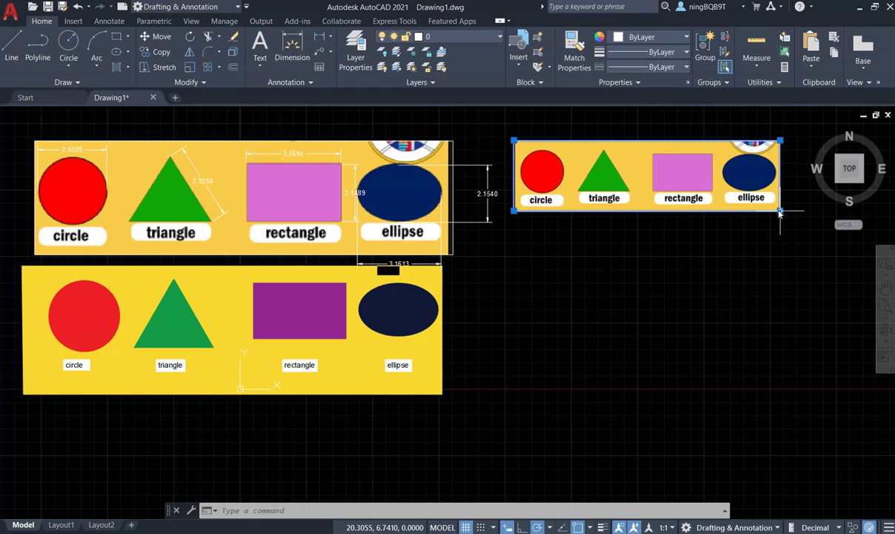
pyautogui.click(782, 214)
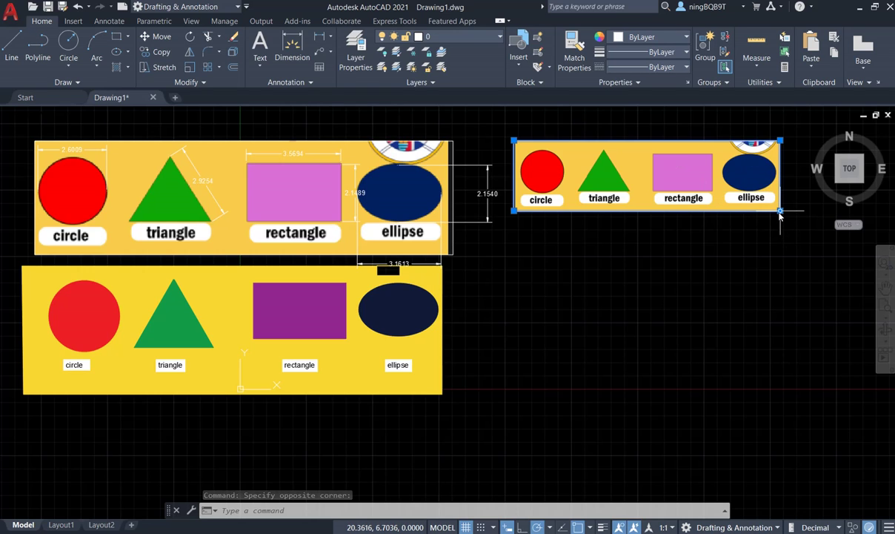
pyautogui.click(779, 212)
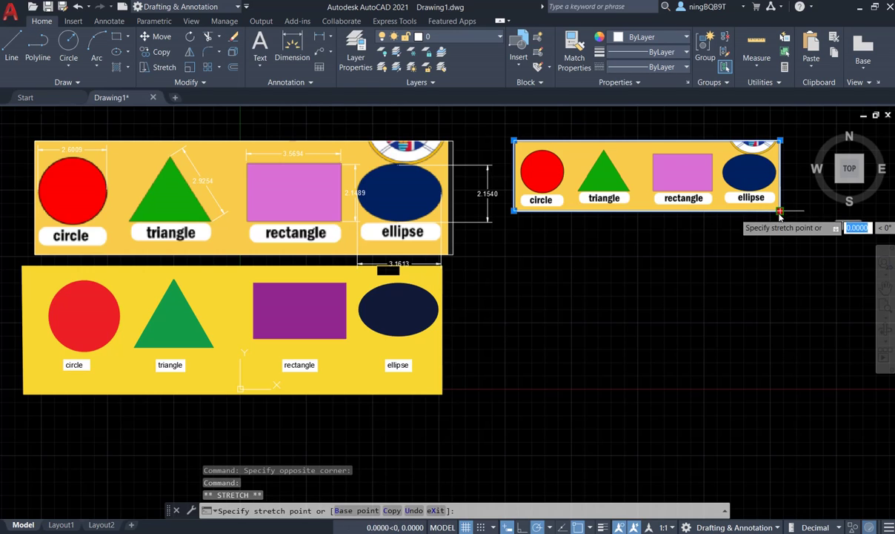
pyautogui.click(840, 256)
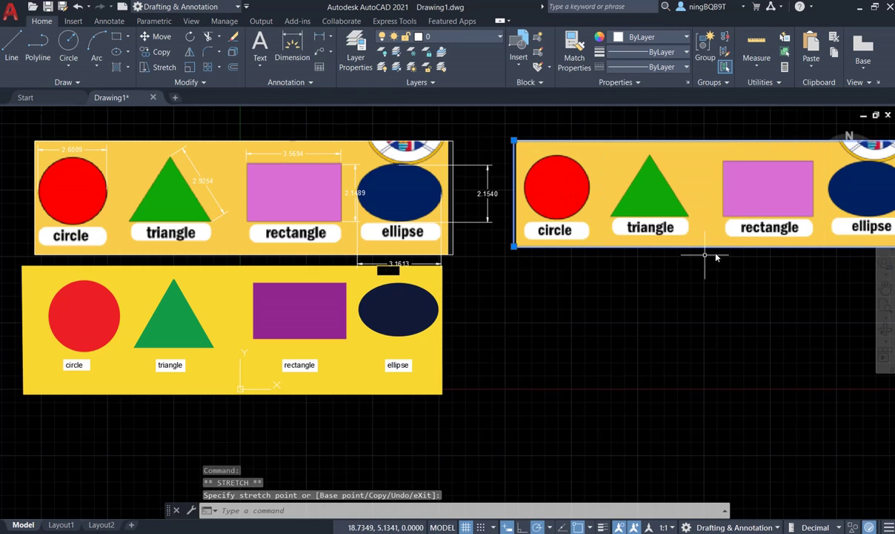
# Step: Dimension the red circle's horizontal diameter in the pasted picture, placing the dimension line above the picture
pyautogui.click(890, 290)
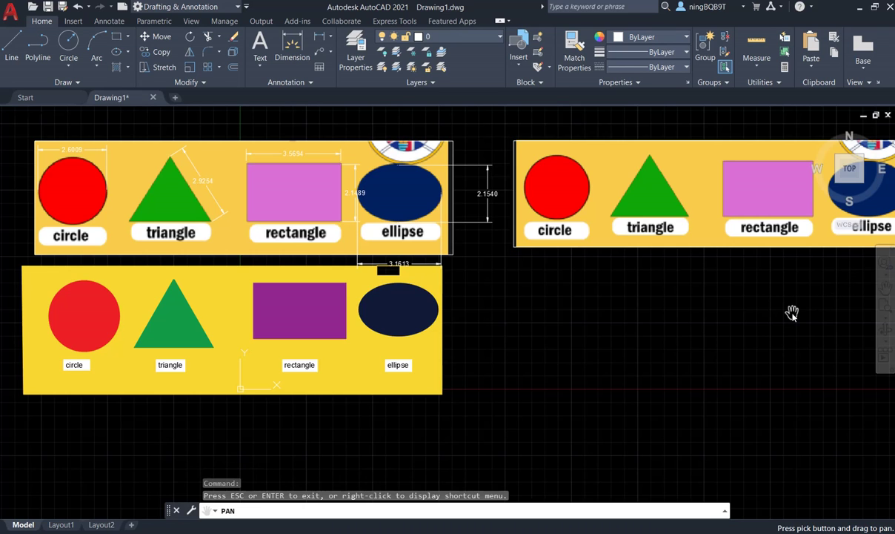
pyautogui.moveTo(790, 316)
pyautogui.mouseDown()
pyautogui.moveTo(542, 317)
pyautogui.moveTo(524, 300)
pyautogui.mouseUp()
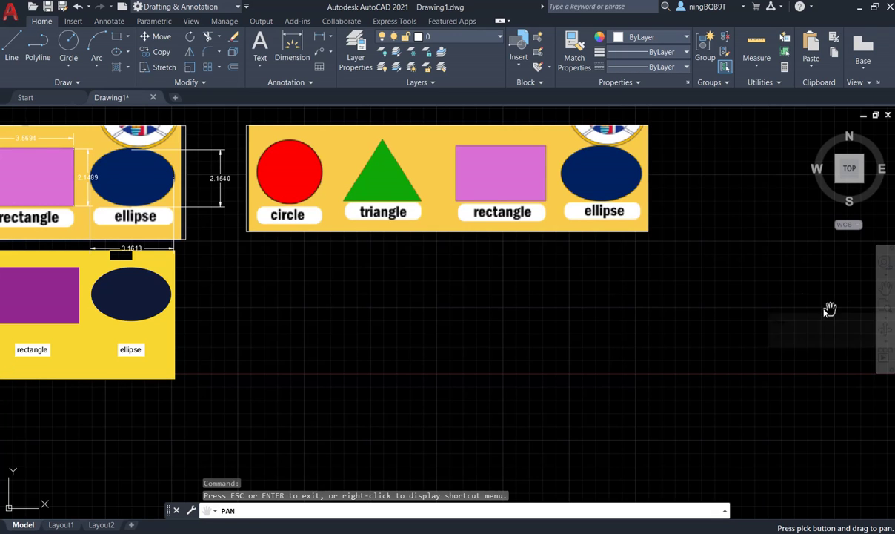
pyautogui.rightClick(759, 295)
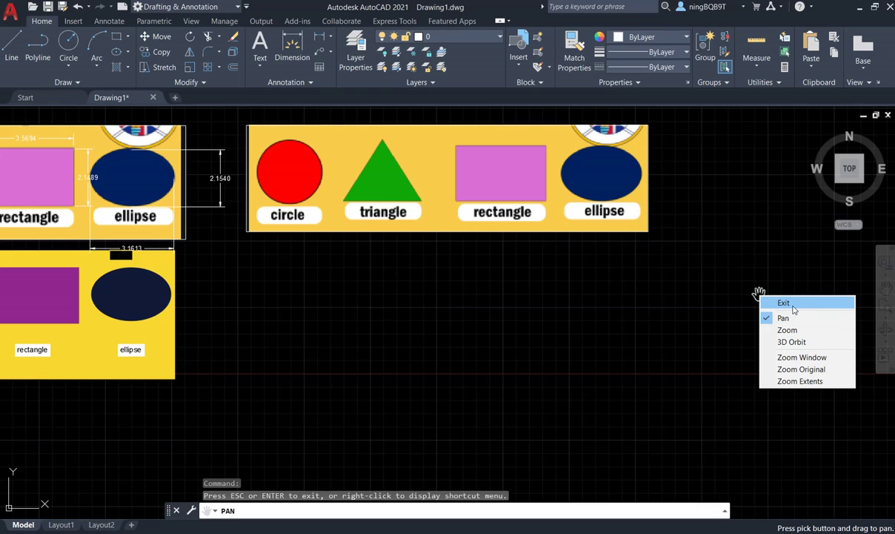
pyautogui.click(797, 308)
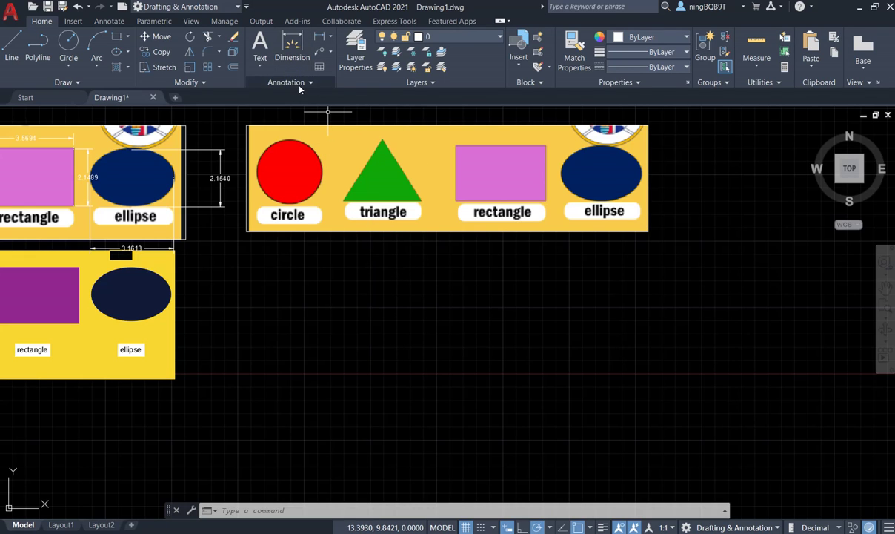
pyautogui.click(292, 44)
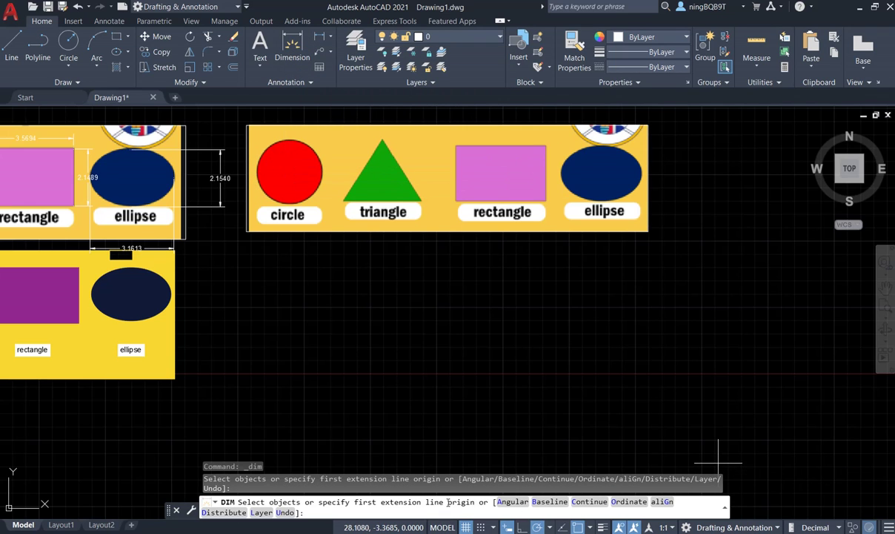
pyautogui.click(258, 174)
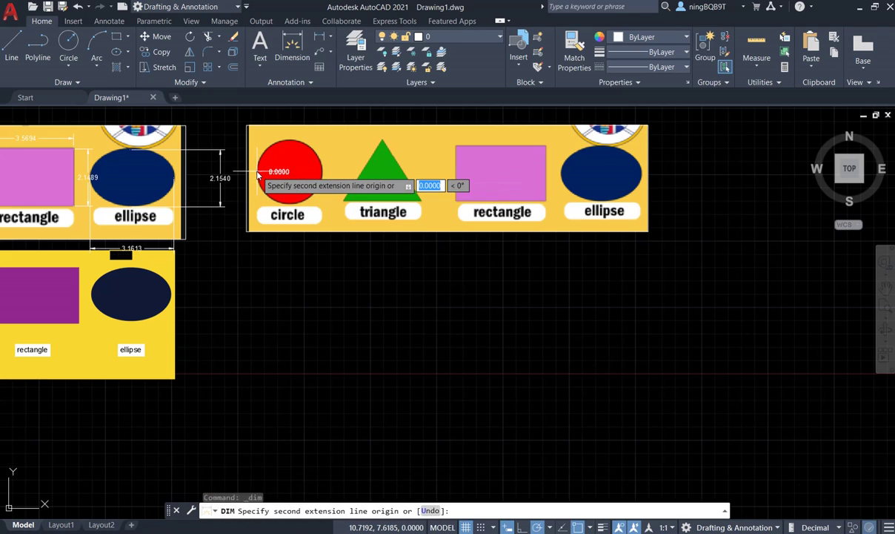
pyautogui.click(322, 172)
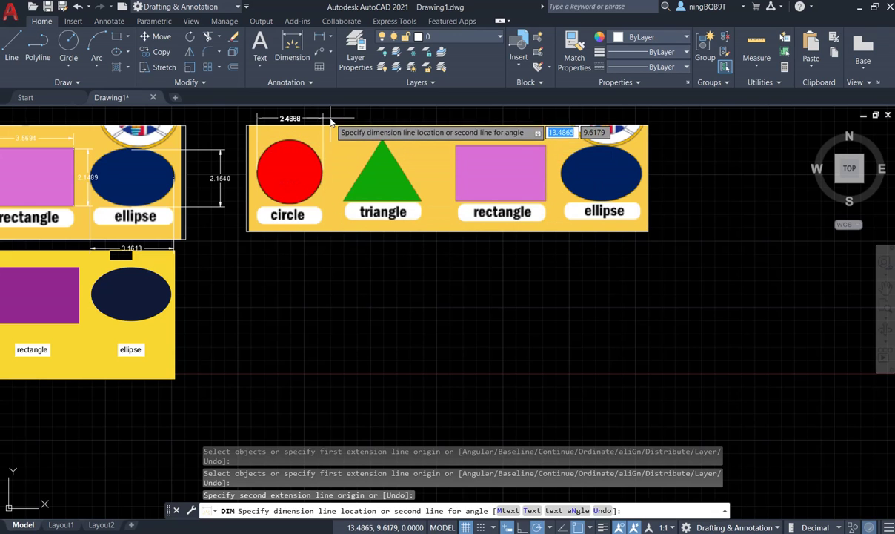
pyautogui.click(332, 120)
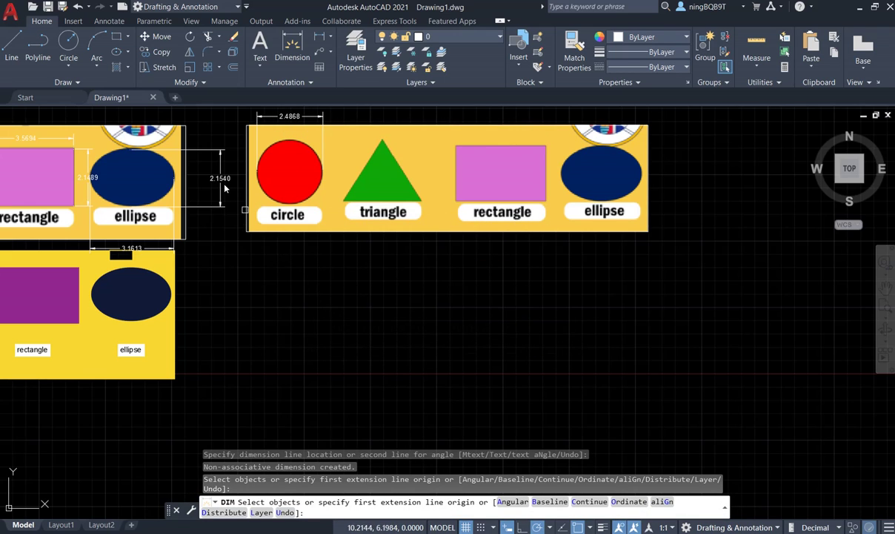
# Step: Draw a circle by centre and diameter below the pasted picture's red circle, with a diameter of 2.5
pyautogui.click(67, 45)
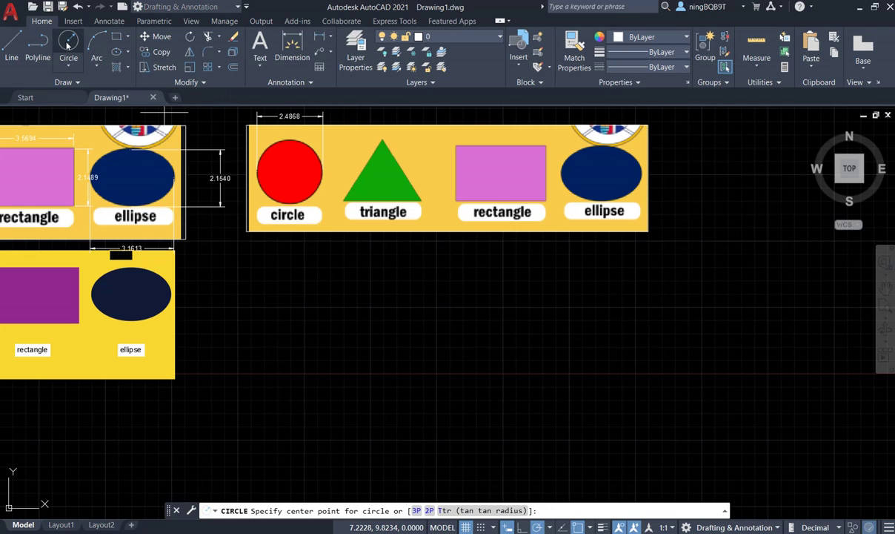
pyautogui.click(69, 66)
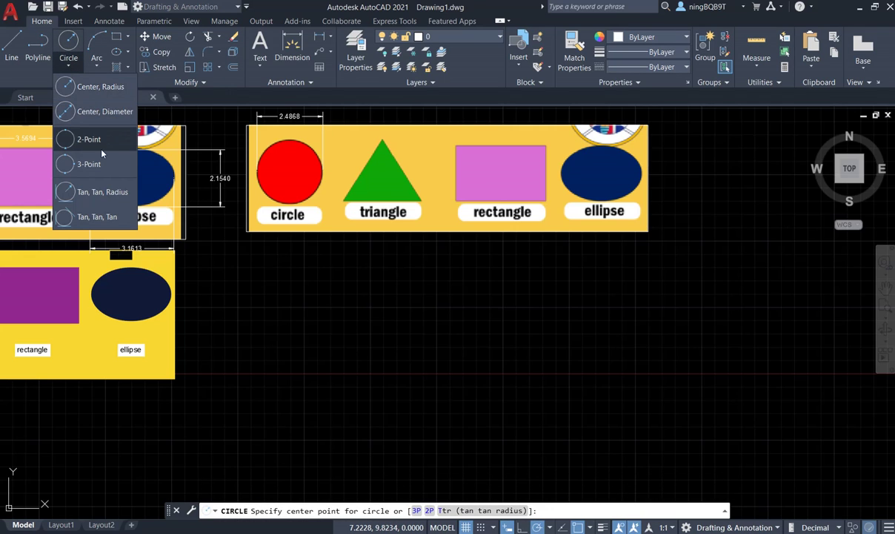
pyautogui.click(68, 112)
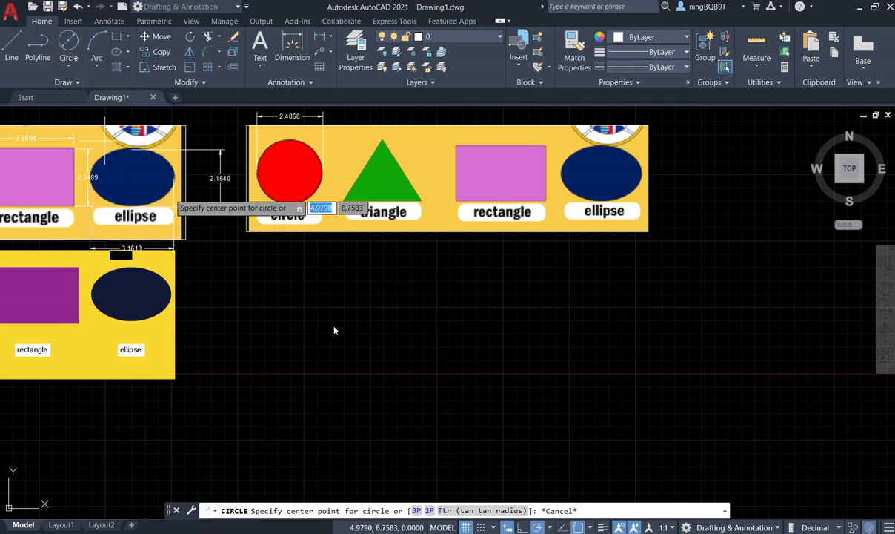
pyautogui.click(278, 304)
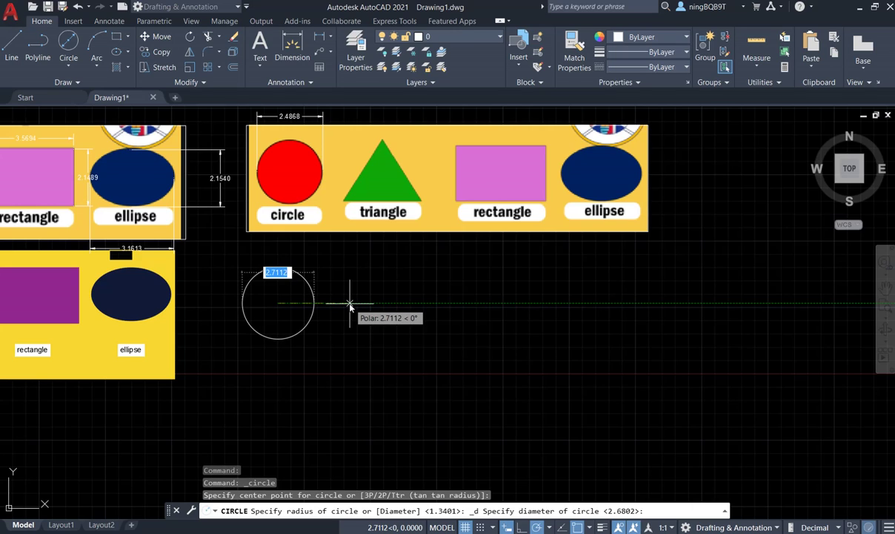
pyautogui.write('2')
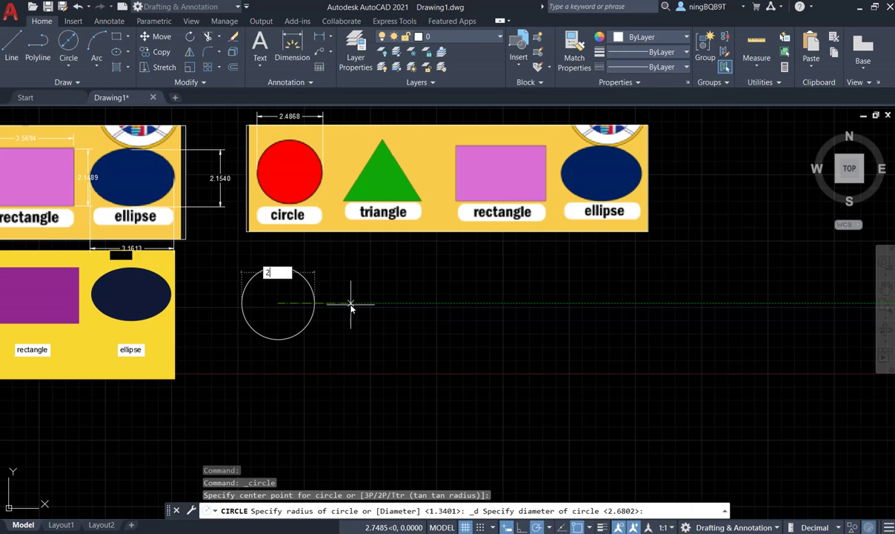
pyautogui.write('.5')
pyautogui.press('Return')
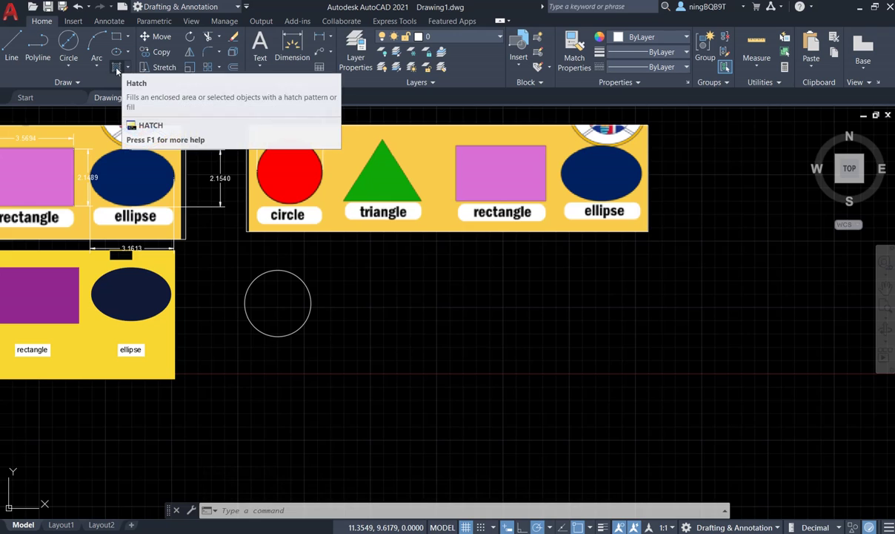
# Step: Fill the new circle with a solid hatch in red 237,31,36 and delete its outline
pyautogui.click(116, 67)
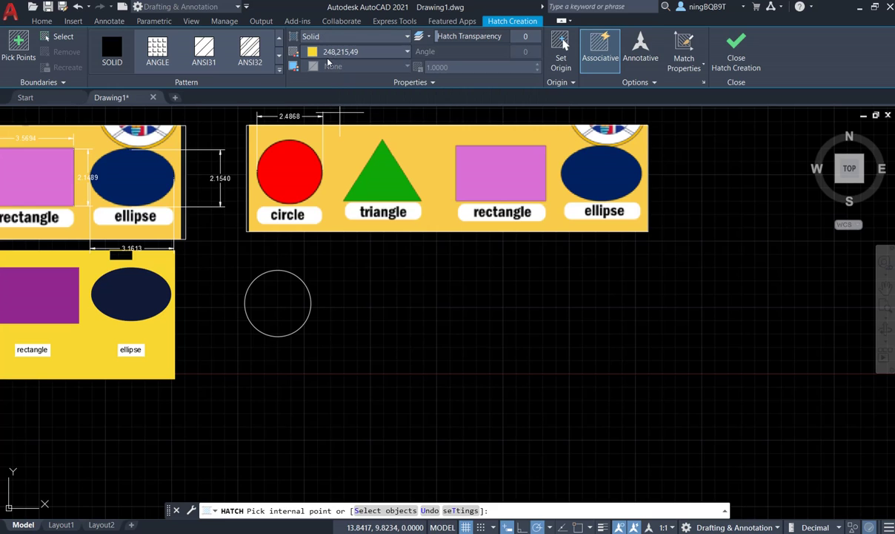
pyautogui.click(347, 52)
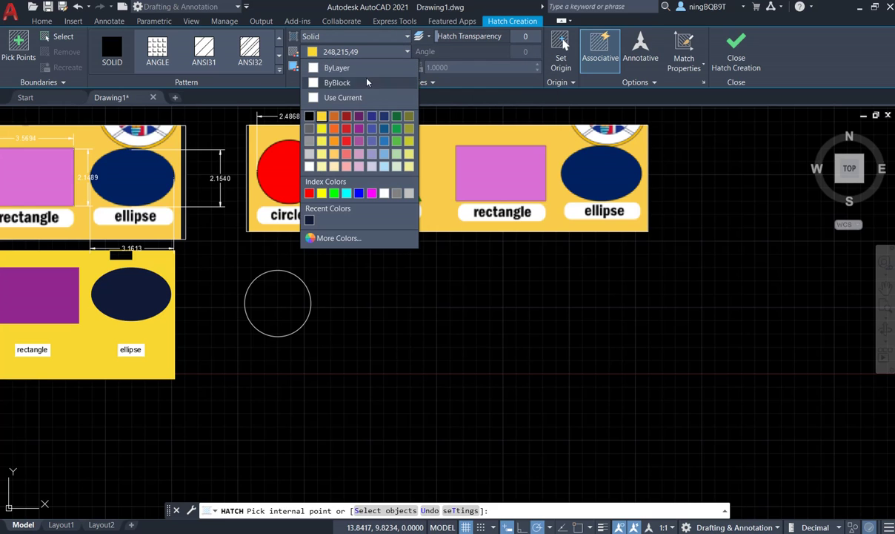
pyautogui.click(347, 141)
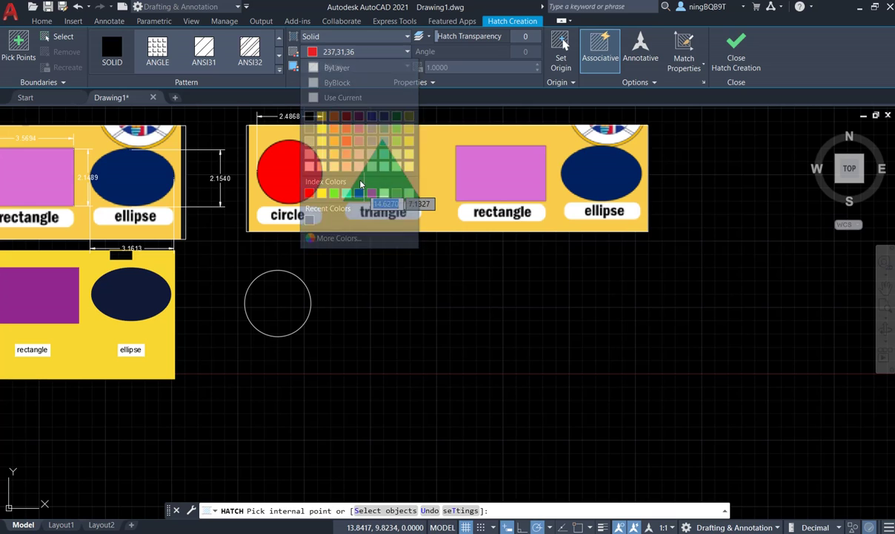
pyautogui.click(276, 301)
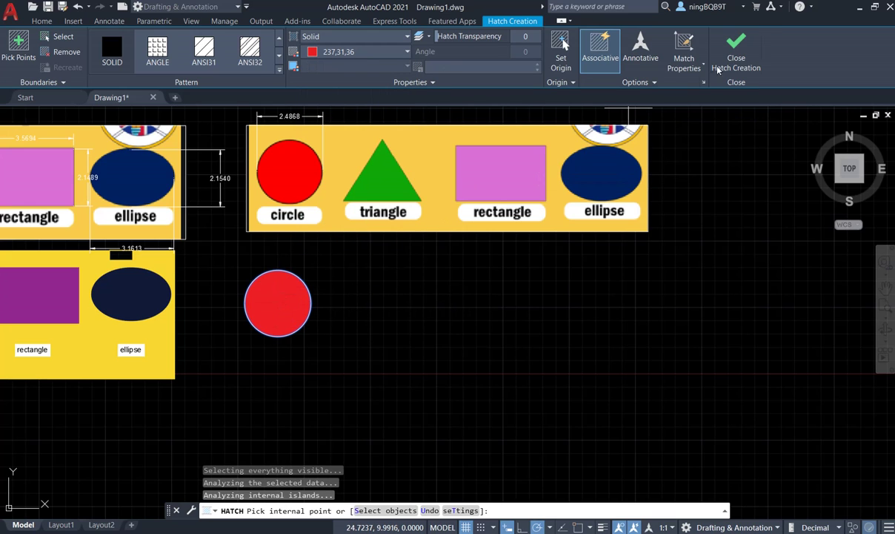
pyautogui.click(736, 48)
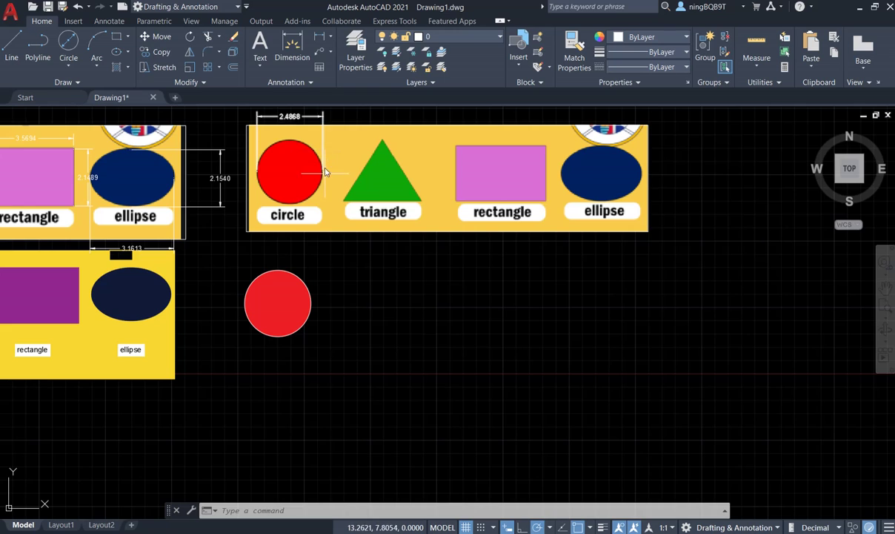
pyautogui.click(311, 304)
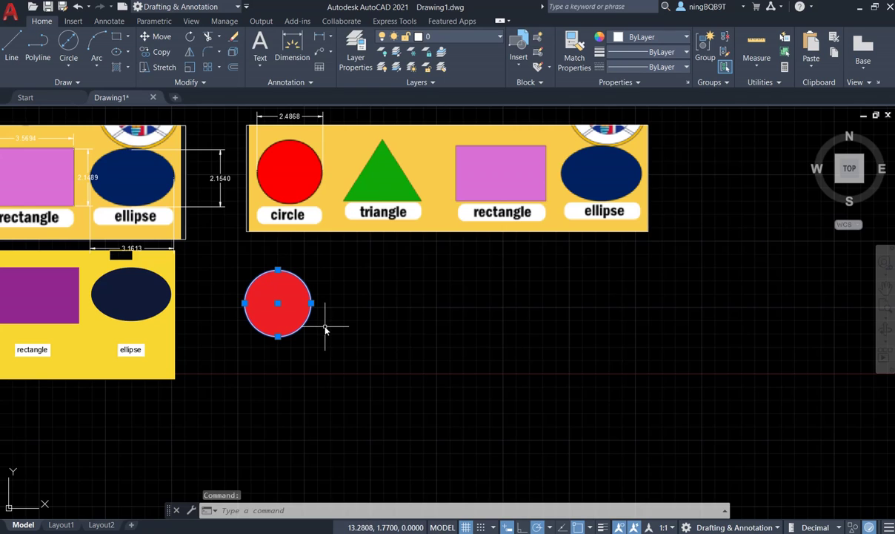
pyautogui.press('Delete')
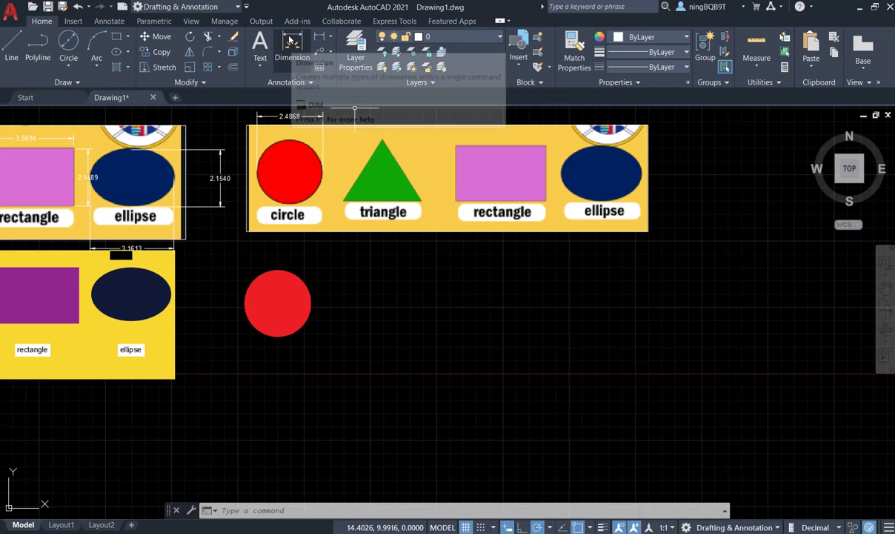
# Step: Dimension the green triangle's right slanted side in the pasted picture, placing the dimension line just outside that side
pyautogui.click(295, 49)
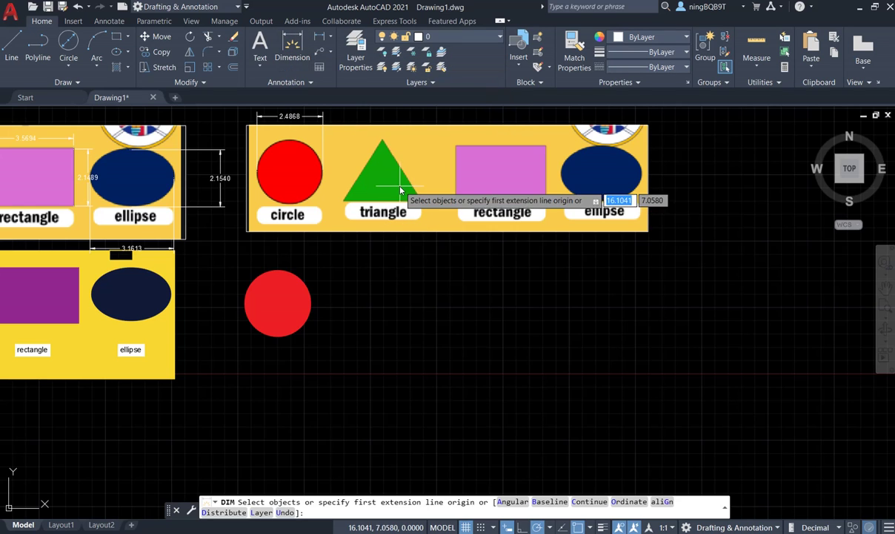
pyautogui.click(382, 142)
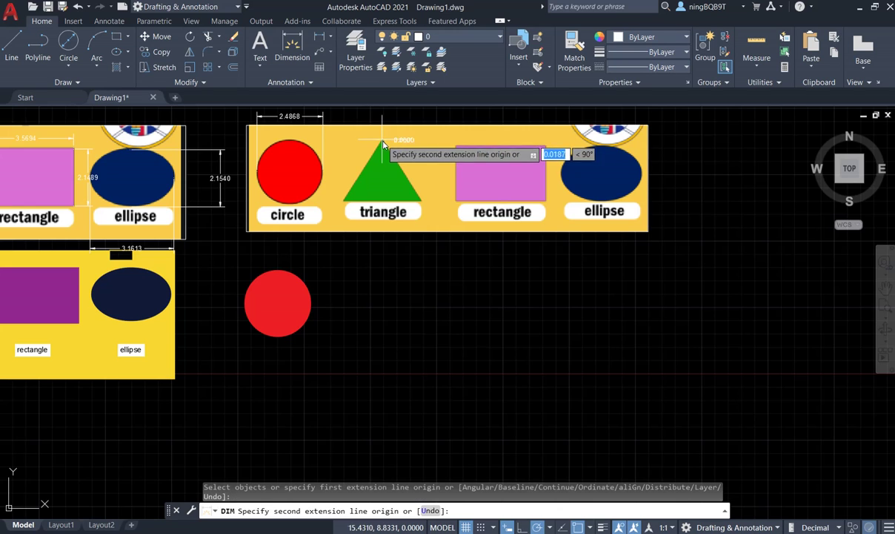
pyautogui.click(423, 204)
pyautogui.click(428, 151)
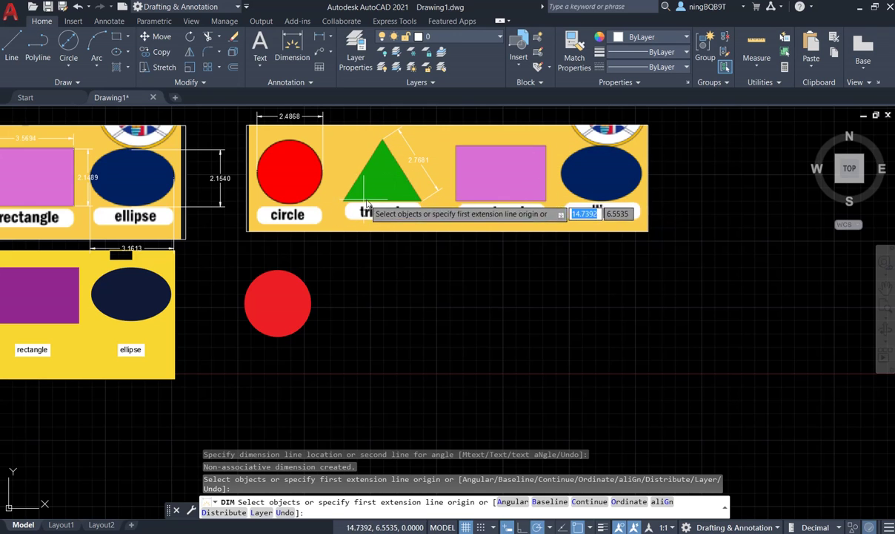
pyautogui.press('Return')
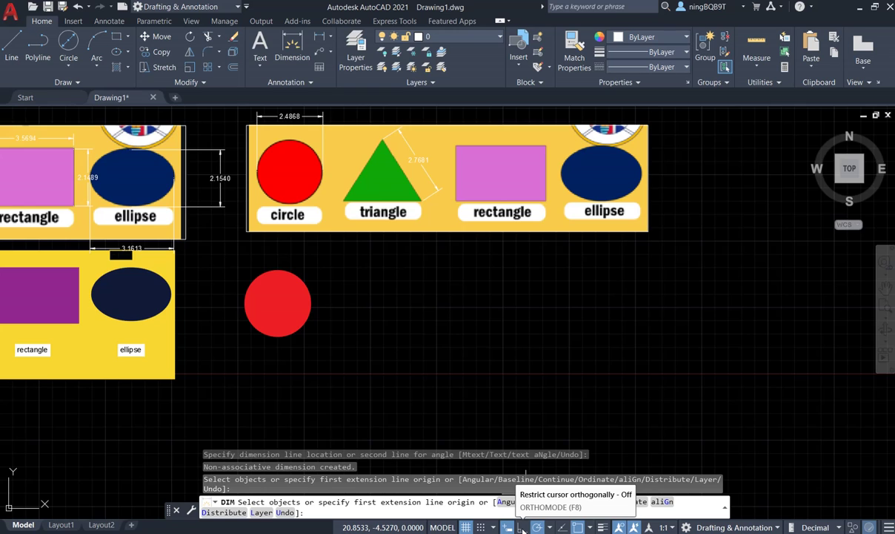
pyautogui.click(522, 527)
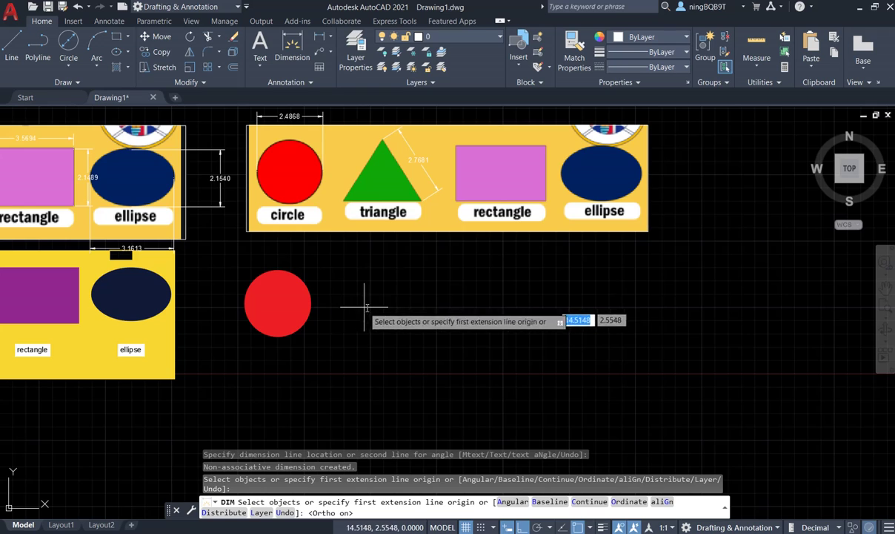
pyautogui.click(37, 50)
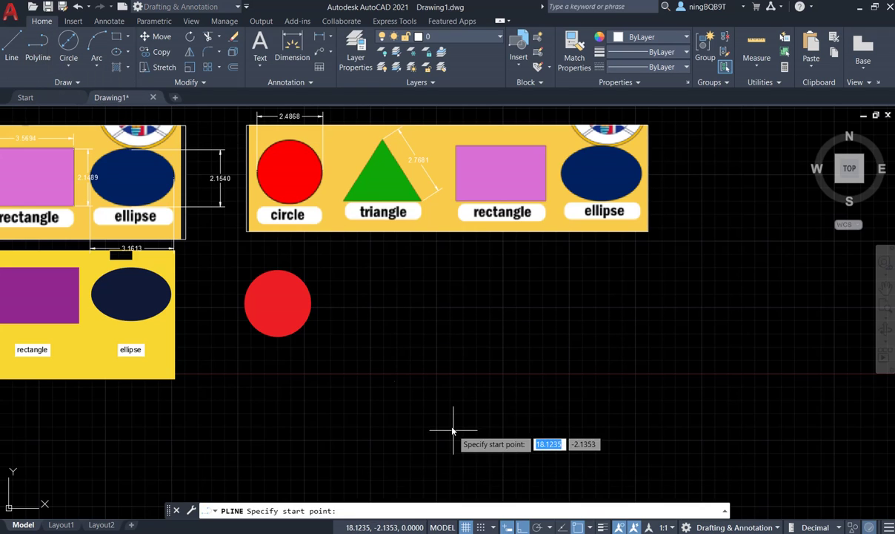
pyautogui.click(348, 307)
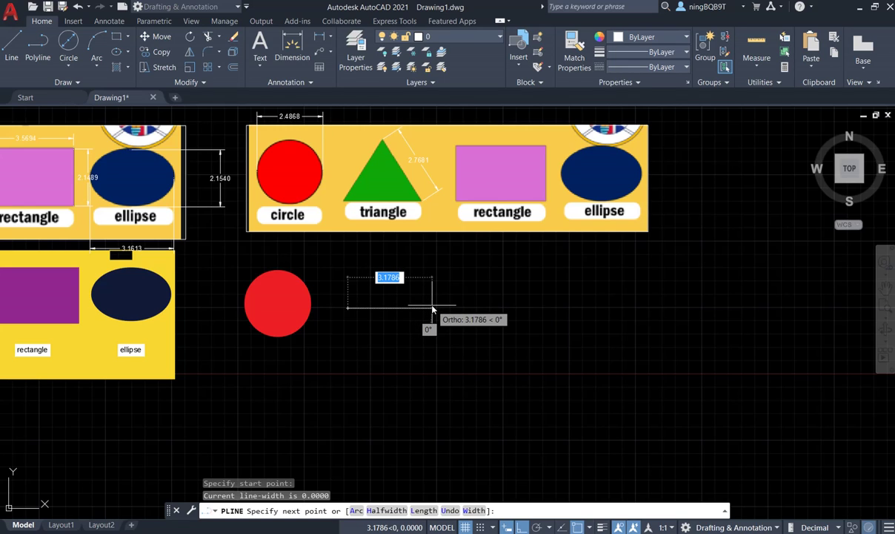
pyautogui.write('2')
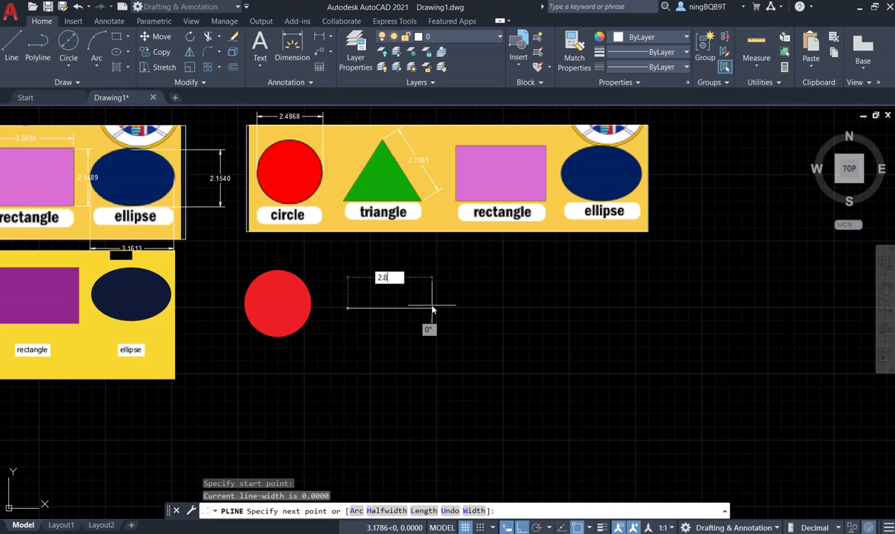
pyautogui.write('.8')
pyautogui.press('Return')
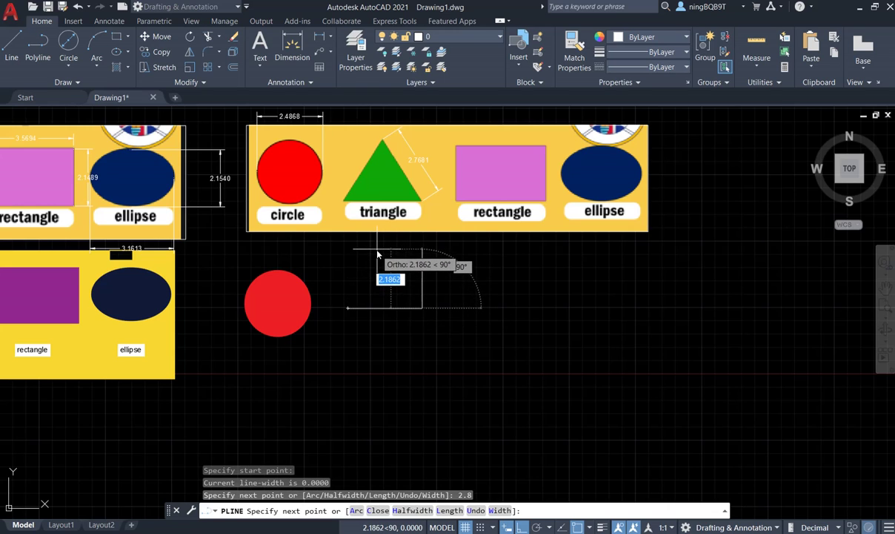
pyautogui.click(522, 527)
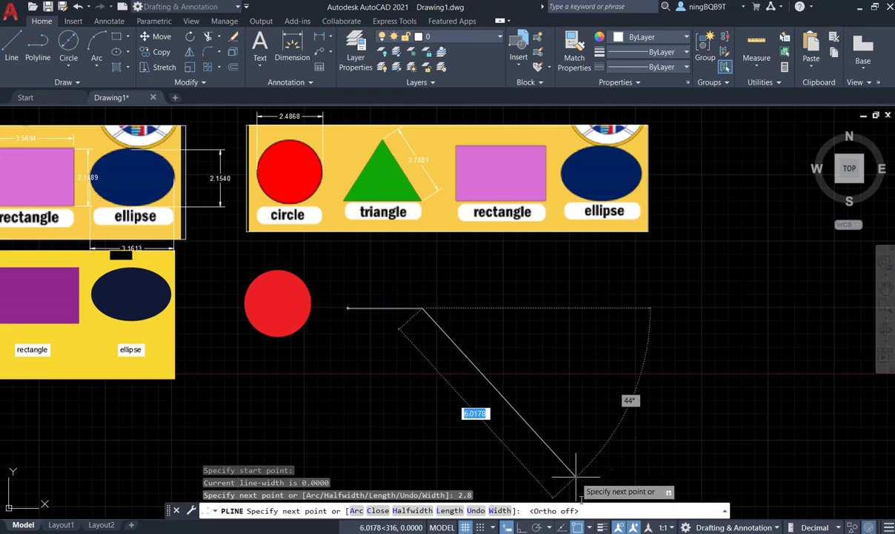
pyautogui.click(550, 528)
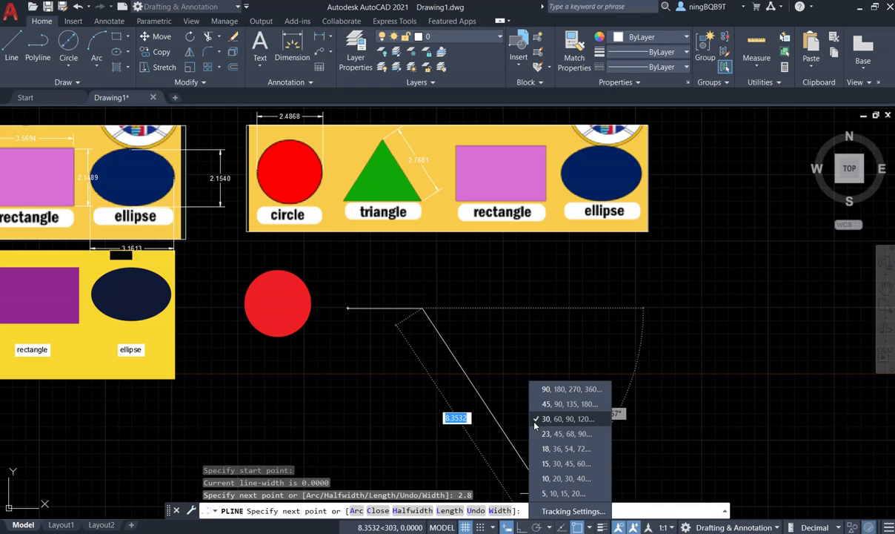
pyautogui.click(567, 404)
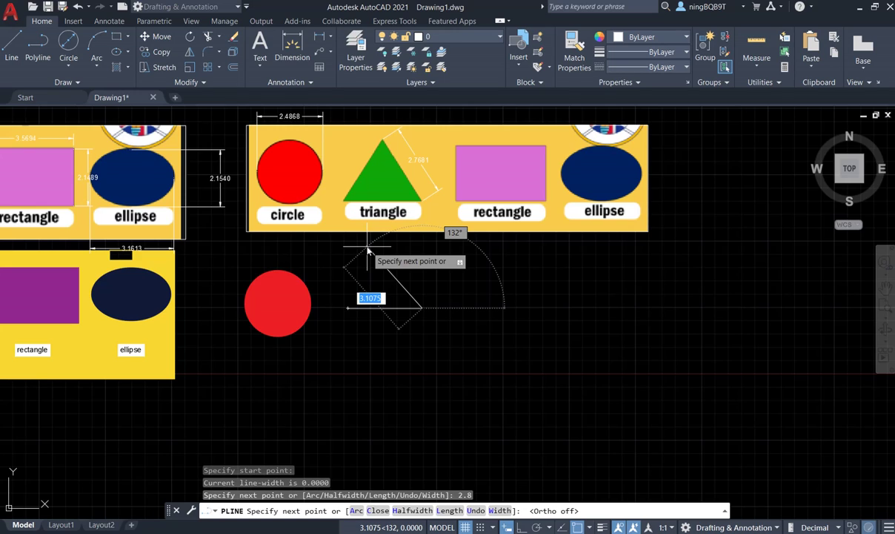
pyautogui.write('2.8')
pyautogui.press('Return')
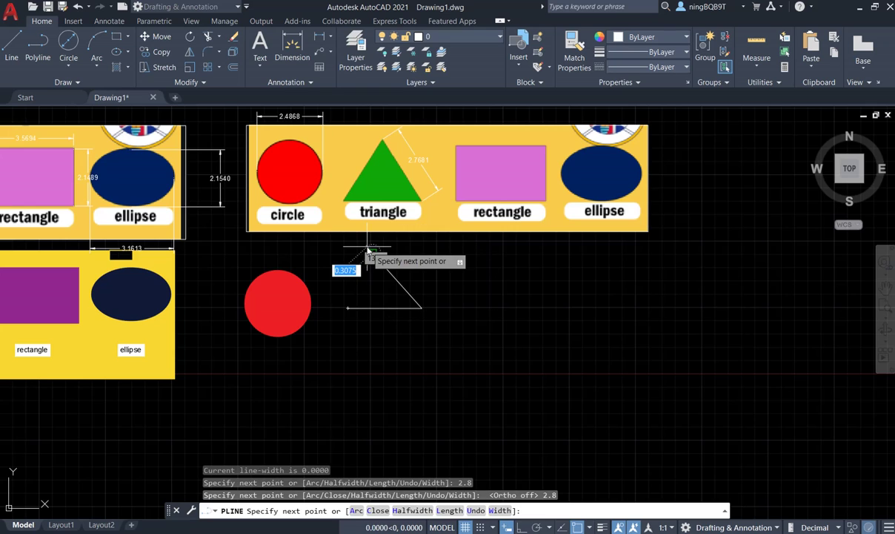
pyautogui.rightClick(429, 272)
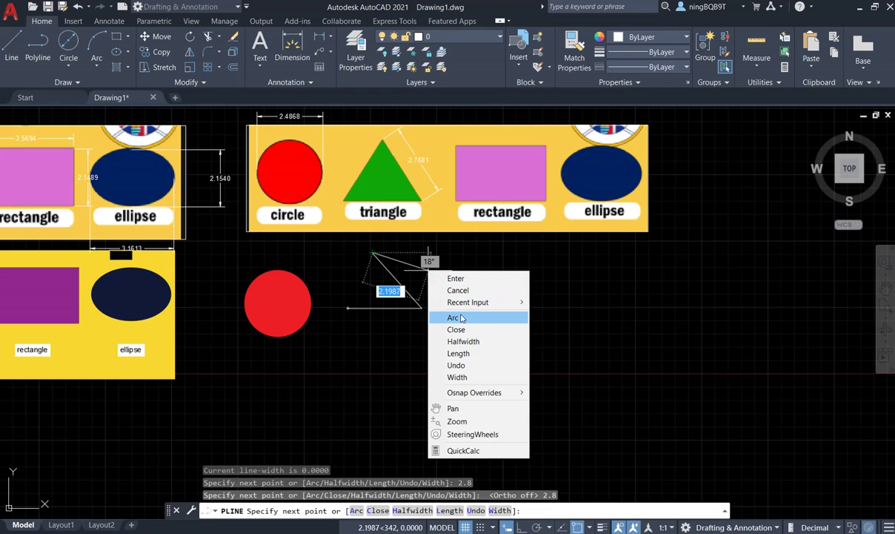
pyautogui.click(464, 291)
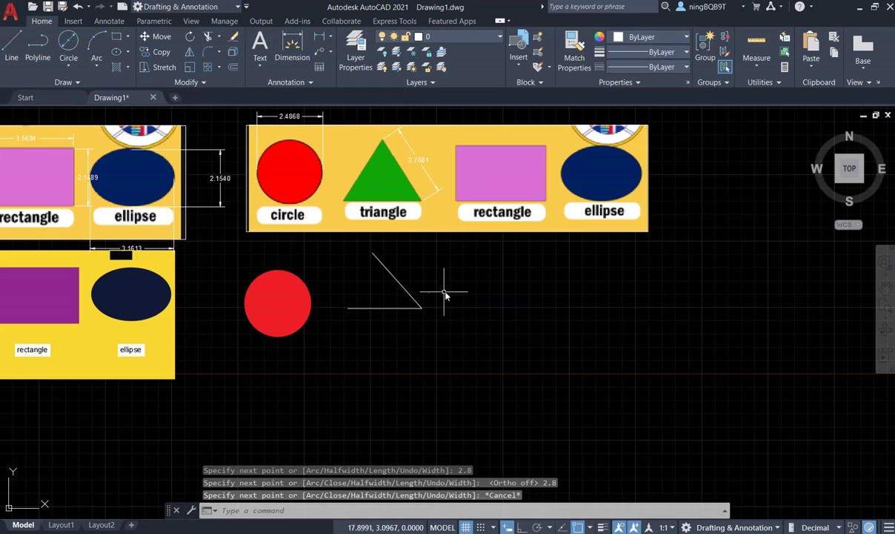
pyautogui.click(402, 286)
pyautogui.press('Delete')
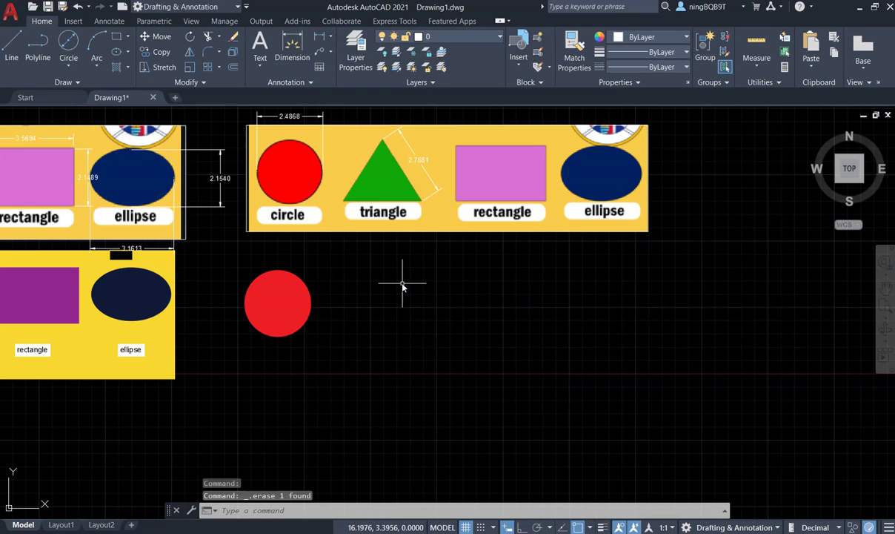
# Step: Start a polyline below the pasted picture's green triangle with a horizontal base segment 2.8 long at 0°
pyautogui.click(37, 48)
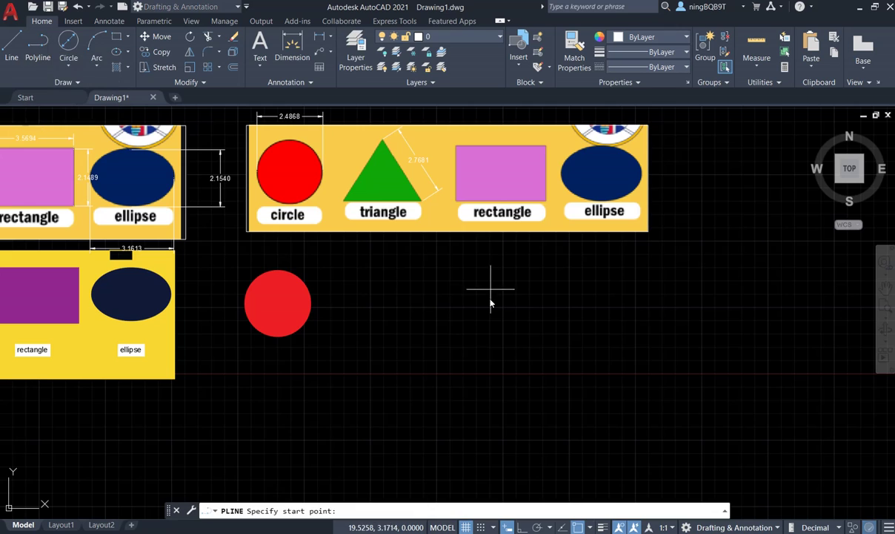
pyautogui.click(347, 306)
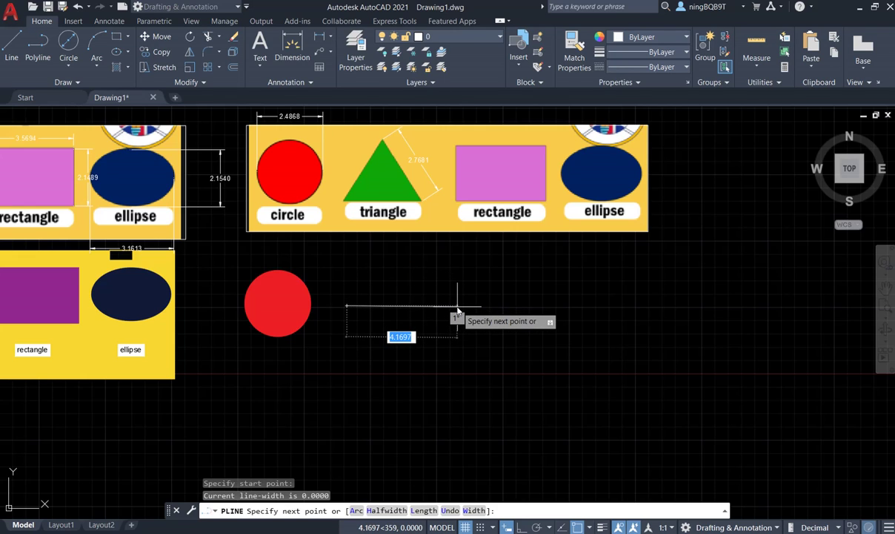
pyautogui.write('2.8')
pyautogui.press('Tab')
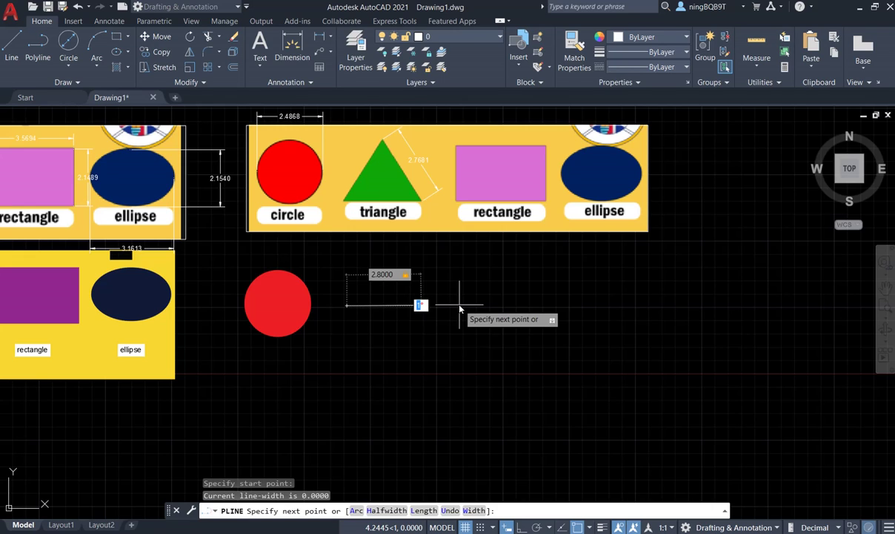
pyautogui.write('0')
pyautogui.press('Return')
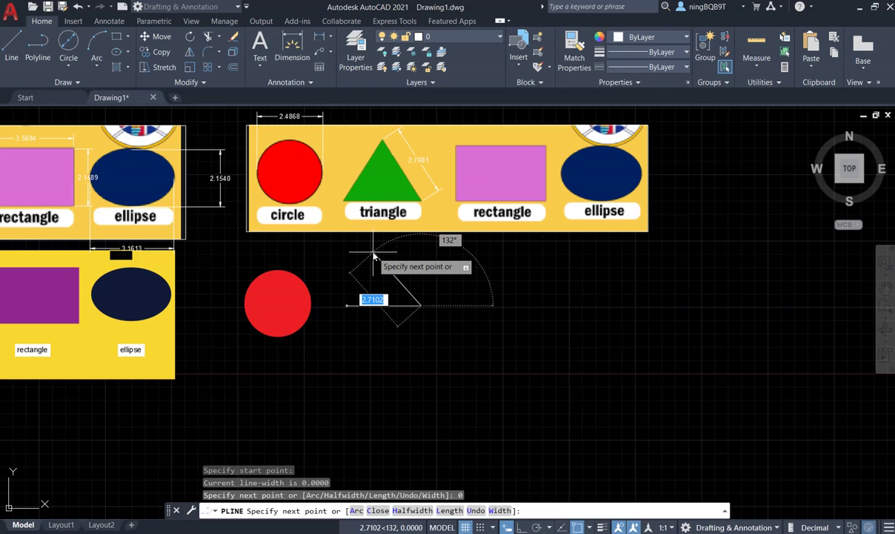
# Step: Add a second polyline side 2.8 long at 120° and return to the start point to complete the triangle
pyautogui.write('2.8')
pyautogui.press('Tab')
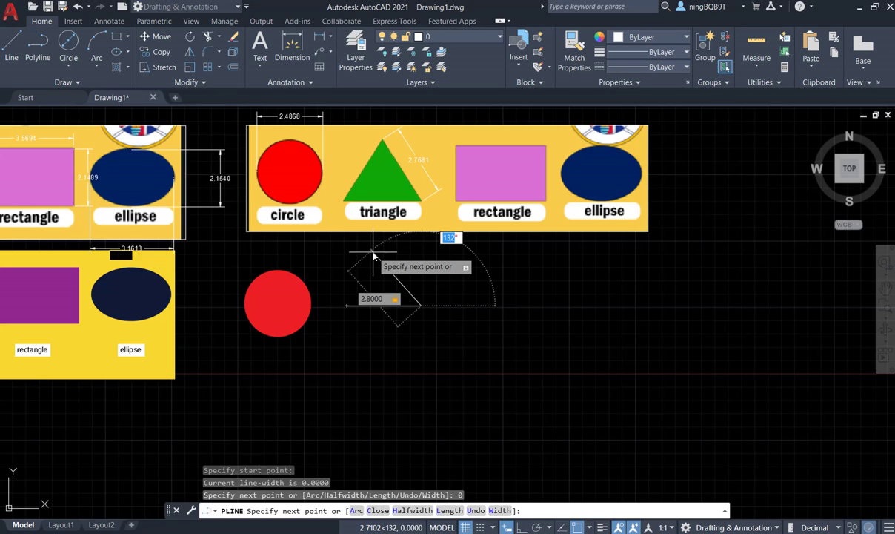
pyautogui.write('120')
pyautogui.press('Return')
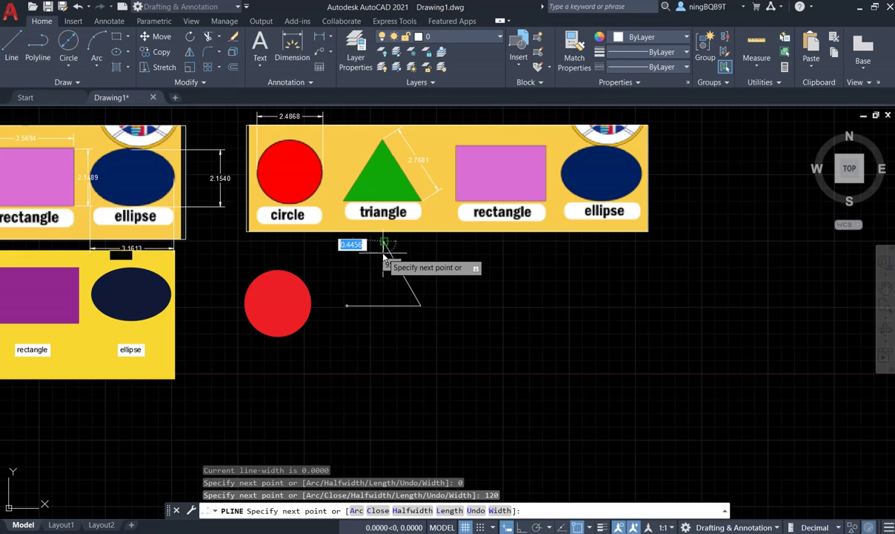
pyautogui.click(348, 306)
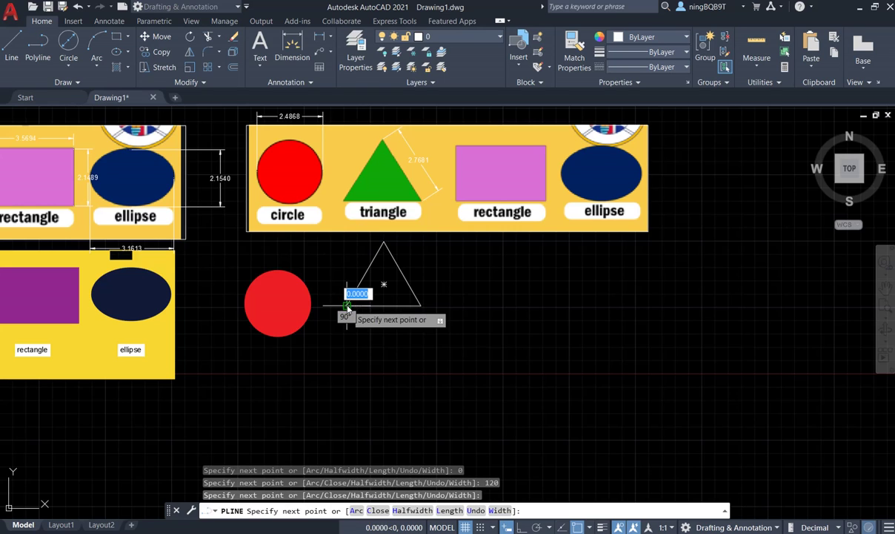
pyautogui.rightClick(358, 327)
pyautogui.click(387, 335)
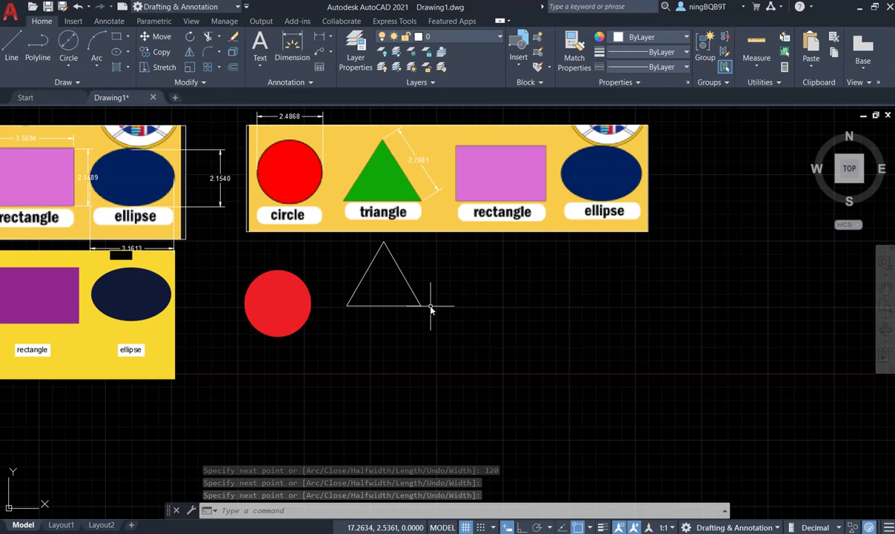
# Step: Fill the new triangle with a solid hatch in green 19,103,52 and delete its outline
pyautogui.click(118, 68)
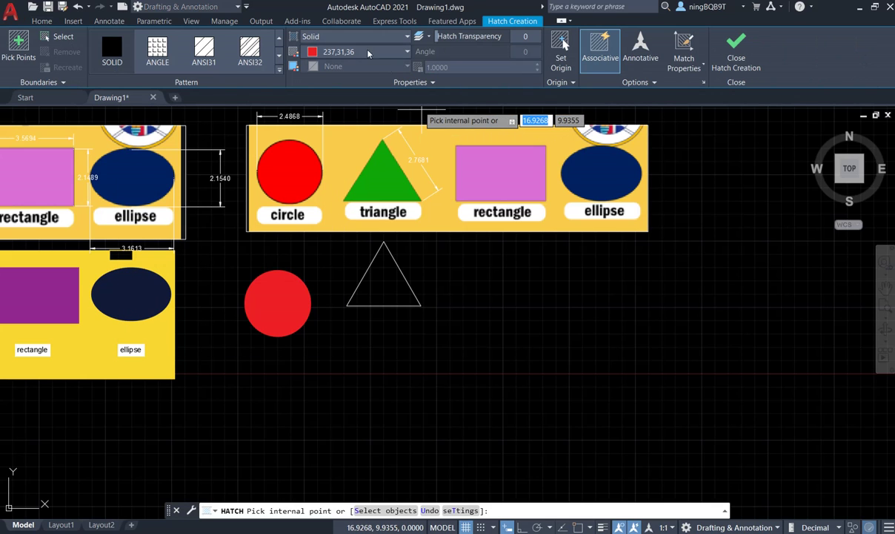
pyautogui.click(350, 36)
pyautogui.click(323, 41)
pyautogui.click(335, 53)
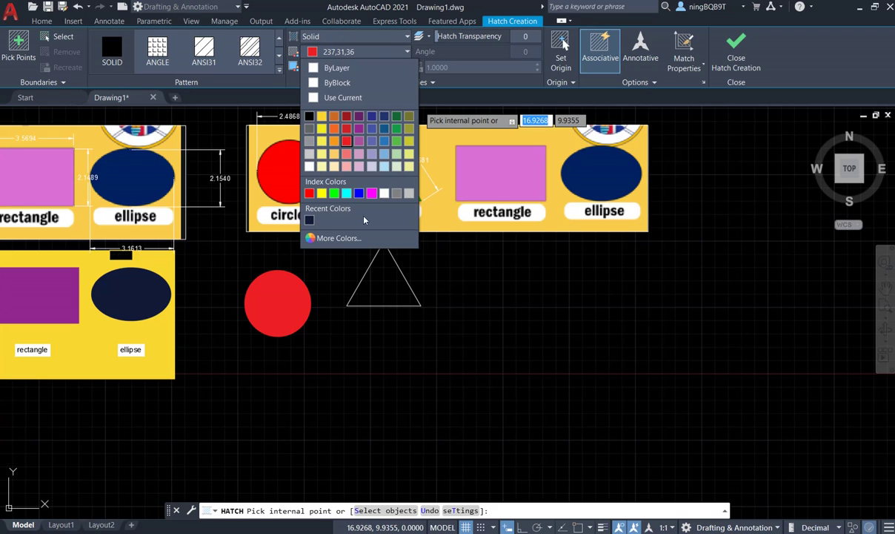
pyautogui.click(397, 119)
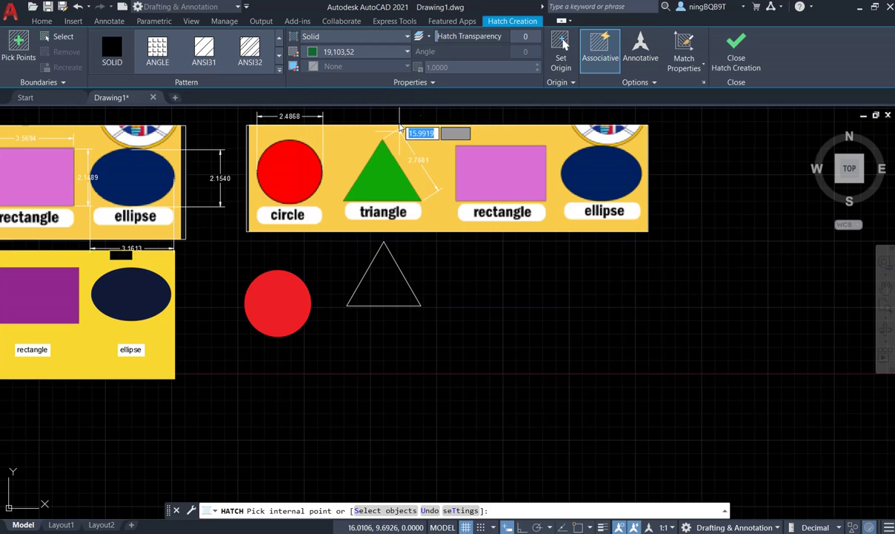
pyautogui.click(384, 294)
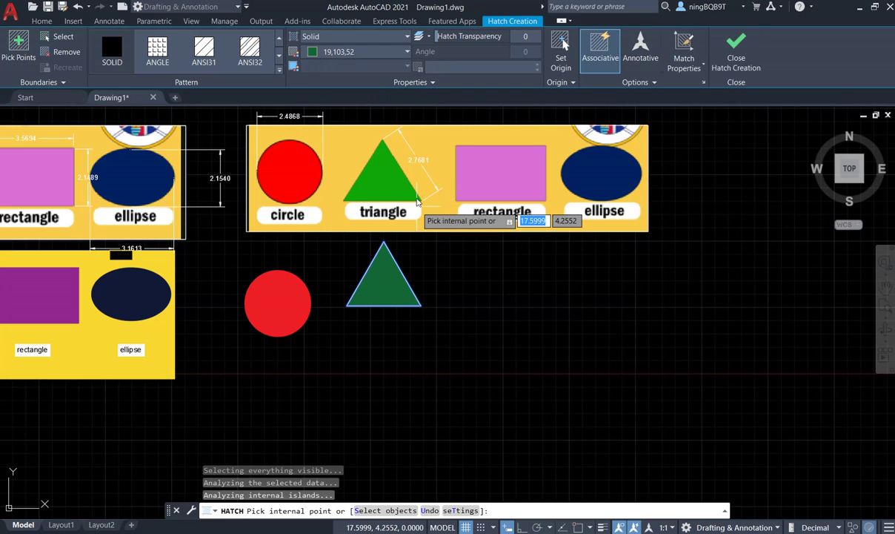
pyautogui.click(737, 52)
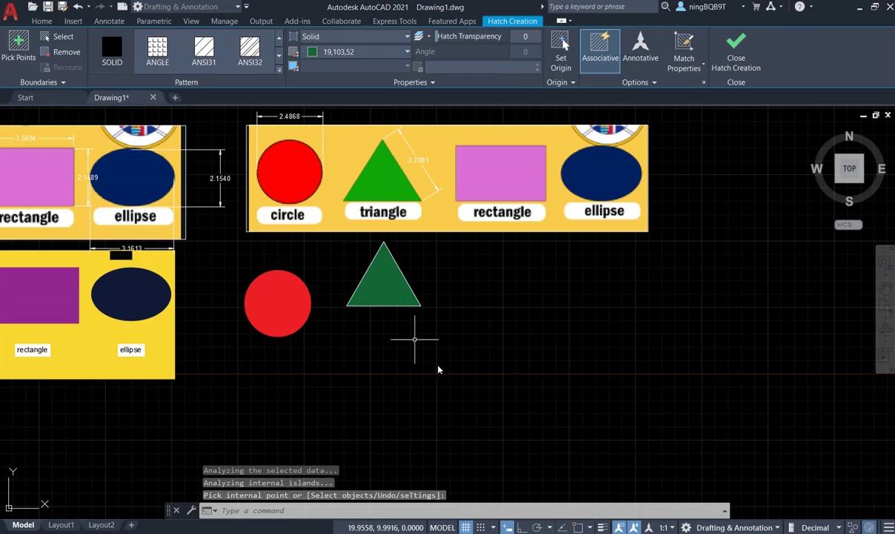
pyautogui.click(401, 272)
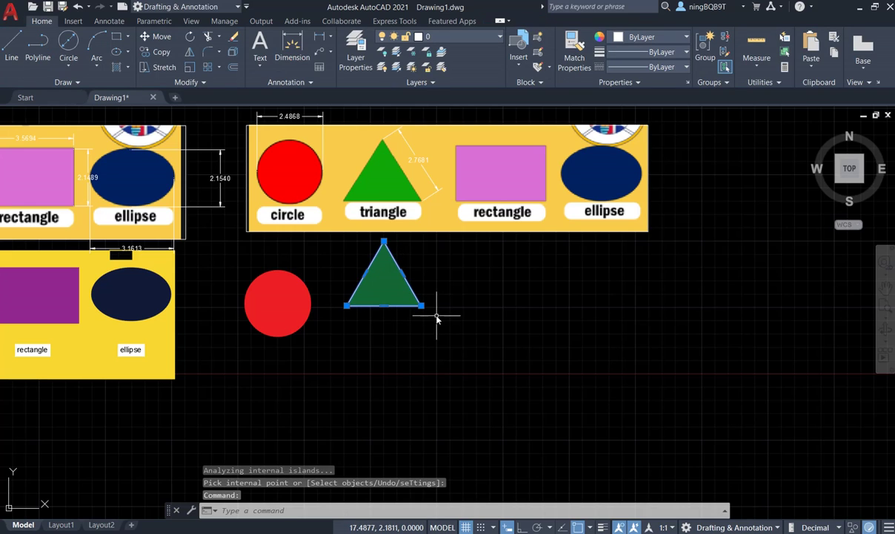
pyautogui.press('Delete')
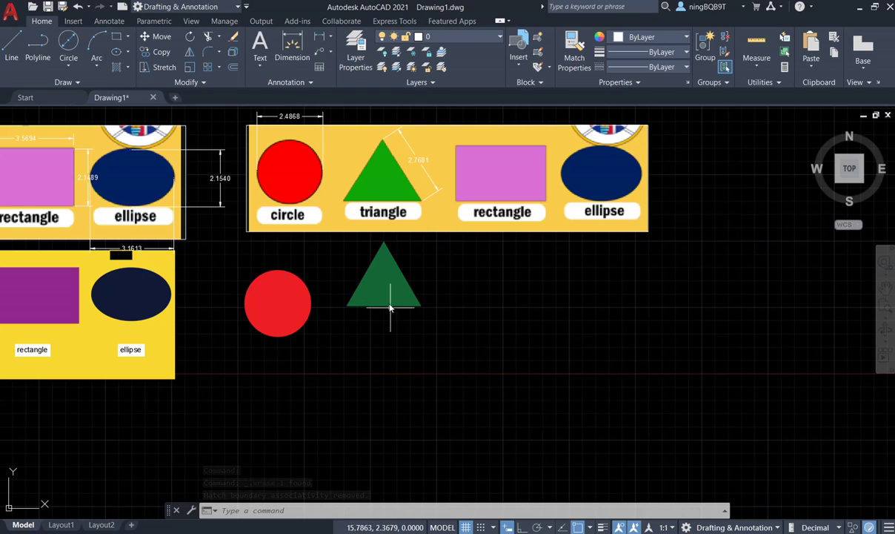
# Step: Change the triangle hatch's colour to the lighter green 19,155,72
pyautogui.click(385, 286)
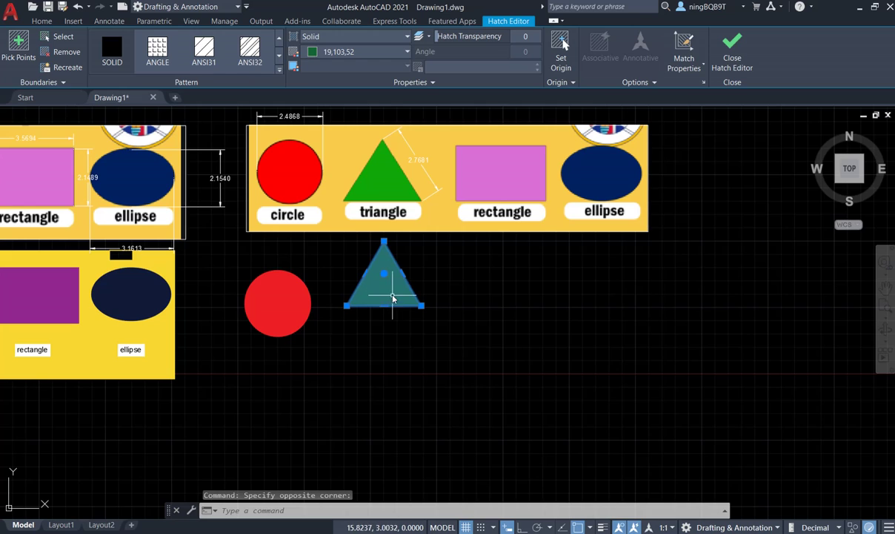
pyautogui.click(352, 53)
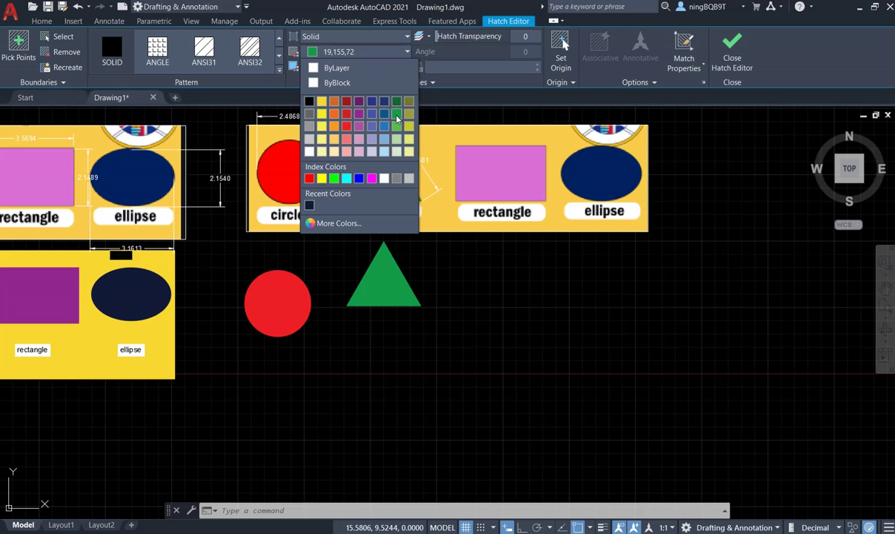
pyautogui.click(397, 116)
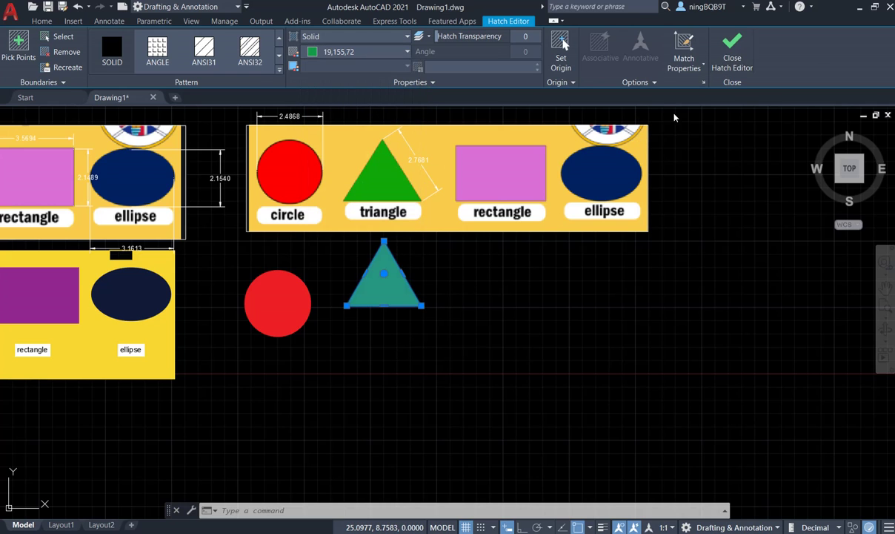
pyautogui.press('Escape')
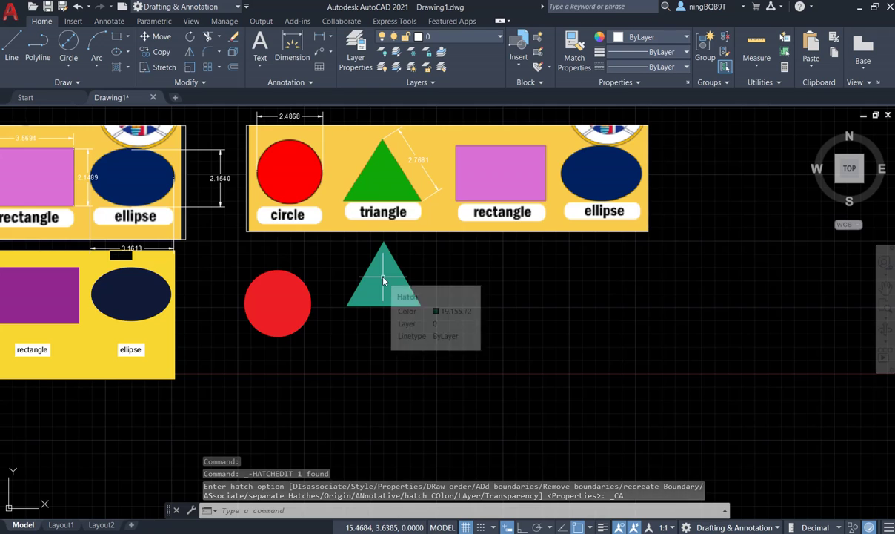
# Step: Move the green triangle hatch straight down so it lines up with the red circle beside it
pyautogui.click(144, 36)
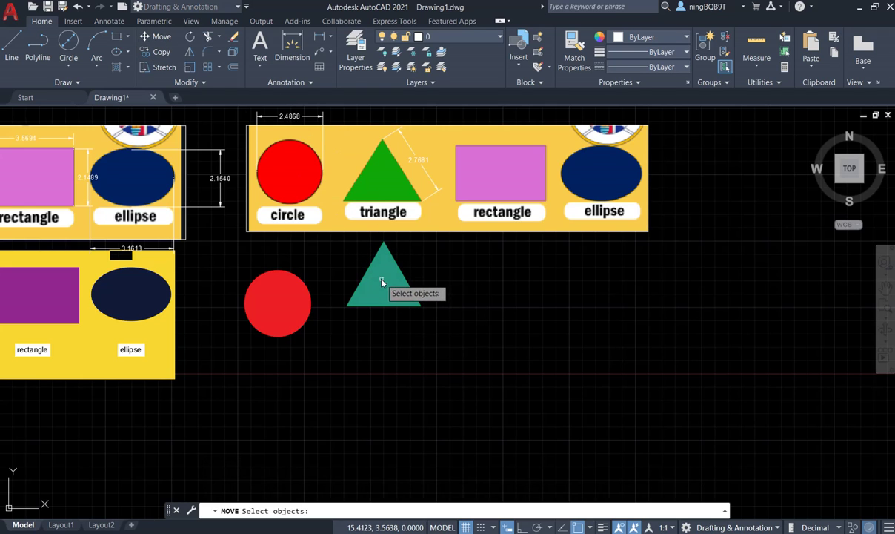
pyautogui.click(382, 281)
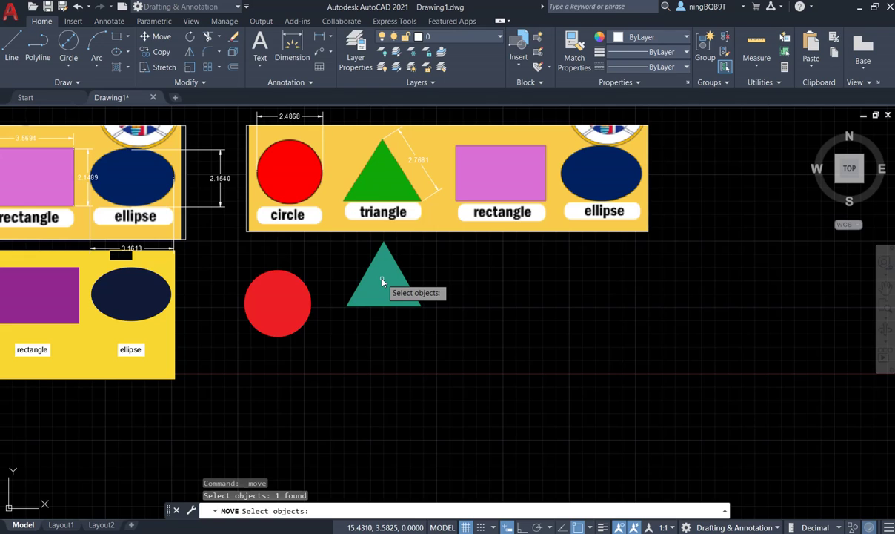
pyautogui.press('Return')
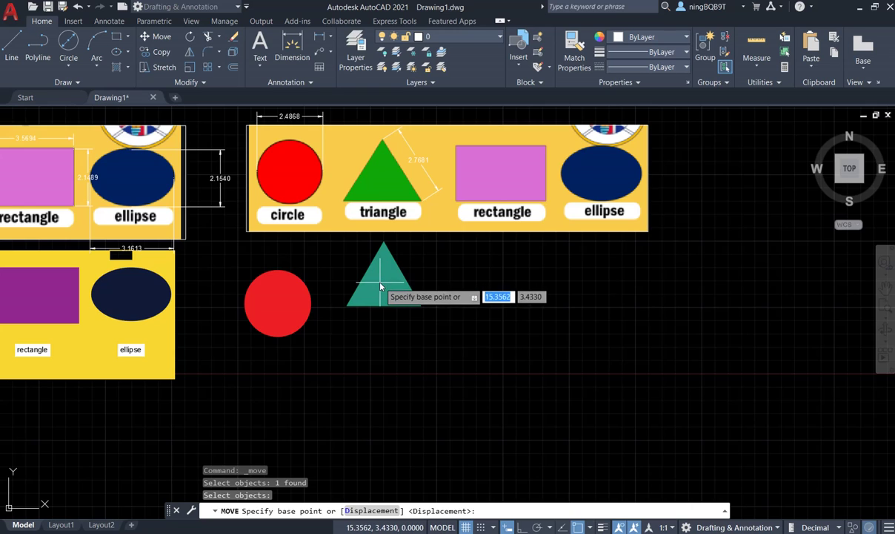
pyautogui.click(384, 283)
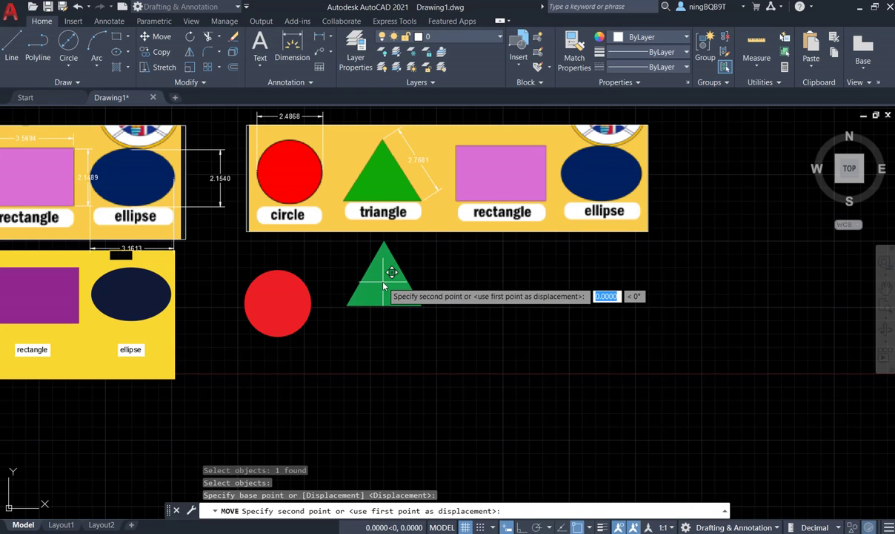
pyautogui.click(393, 307)
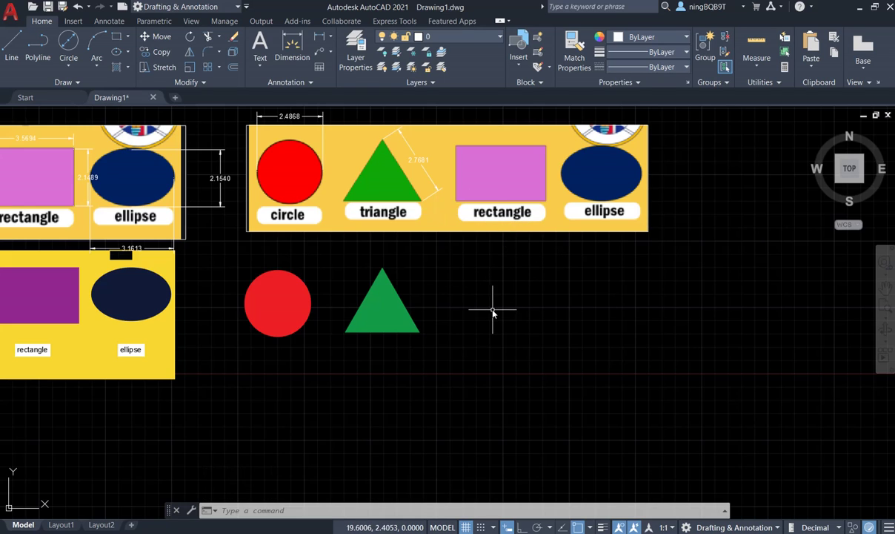
# Step: Dimension the width of the purple rectangle in the pasted picture, placing the dimension line above the picture
pyautogui.click(37, 44)
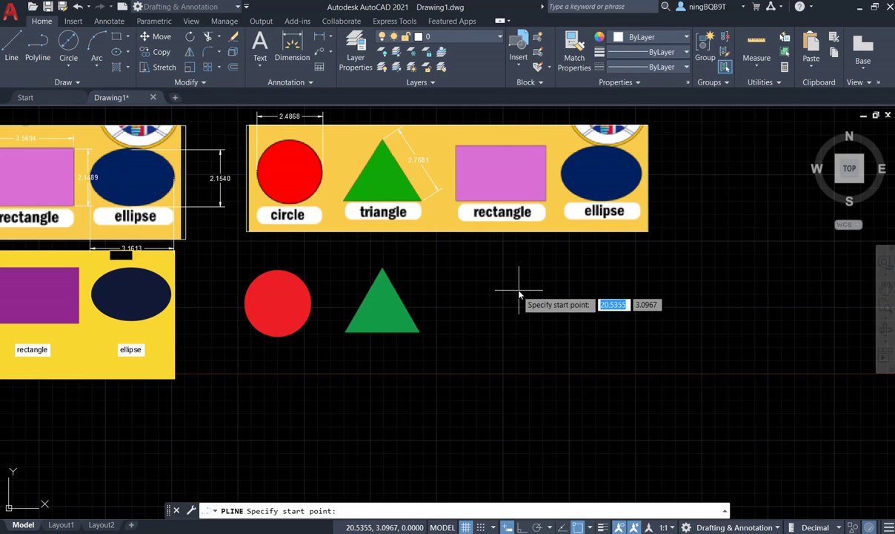
pyautogui.click(292, 45)
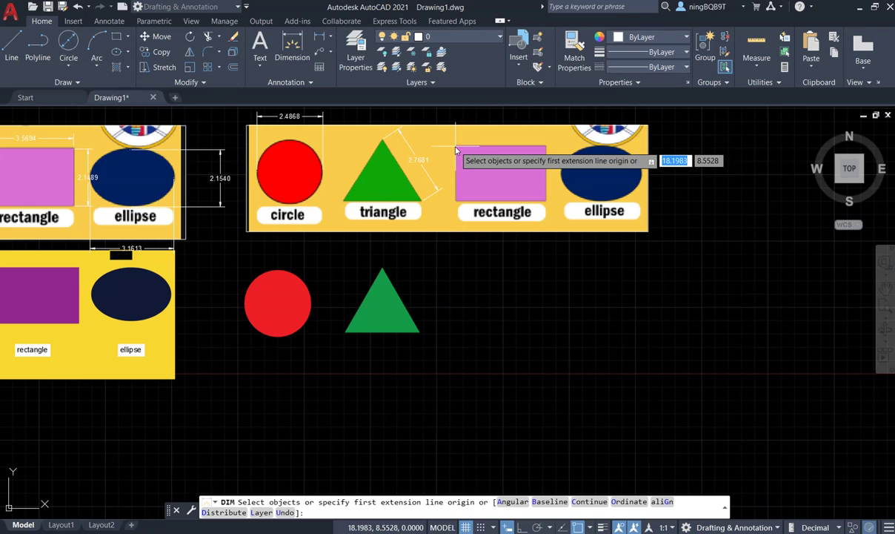
pyautogui.click(456, 147)
pyautogui.click(548, 146)
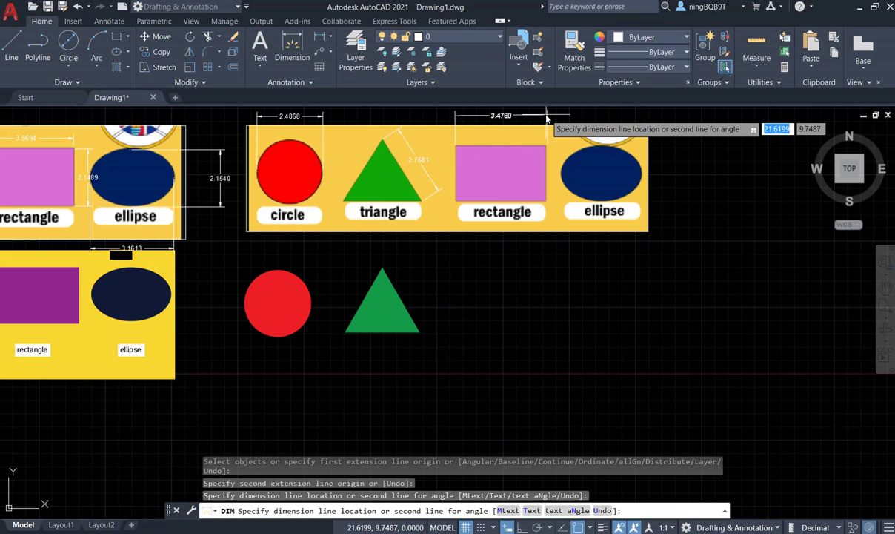
pyautogui.click(546, 117)
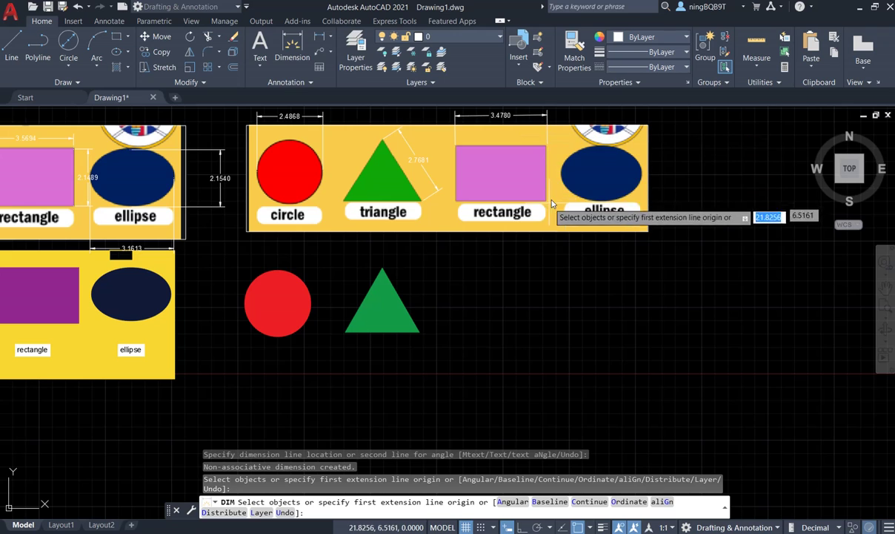
# Step: Dimension the height of the picture's purple rectangle, placing the dimension line on its left side
pyautogui.click(279, 41)
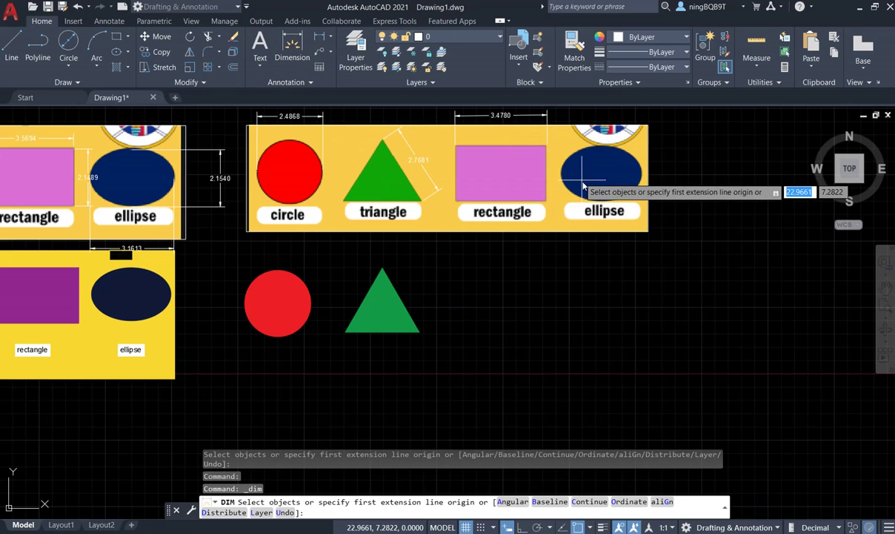
pyautogui.click(540, 152)
pyautogui.press('Escape')
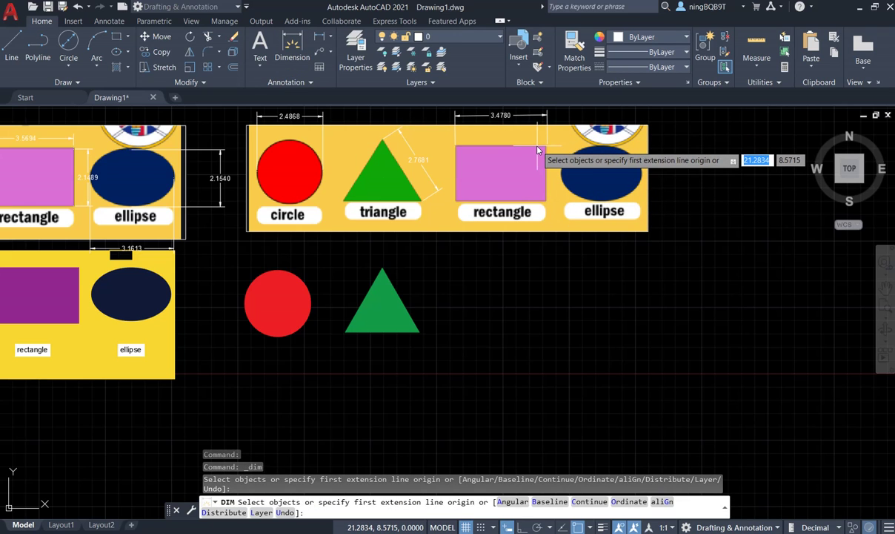
pyautogui.click(538, 149)
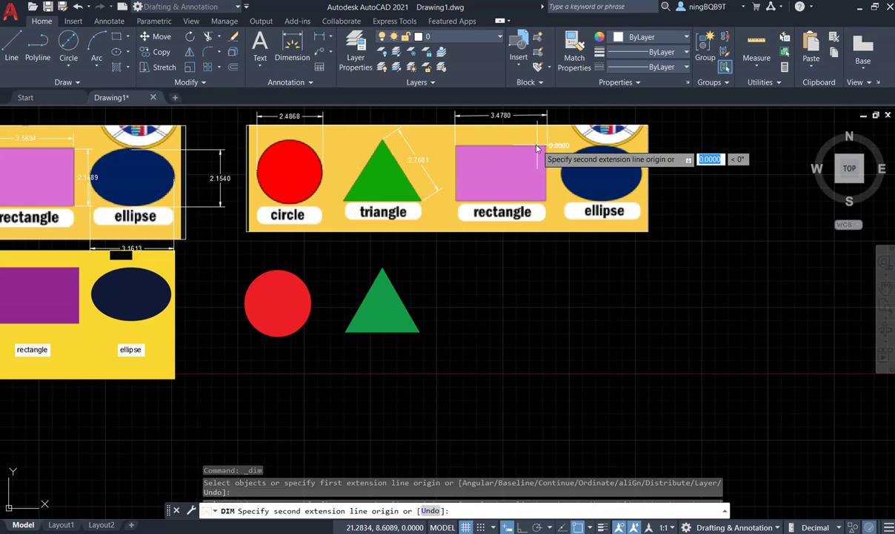
pyautogui.click(540, 203)
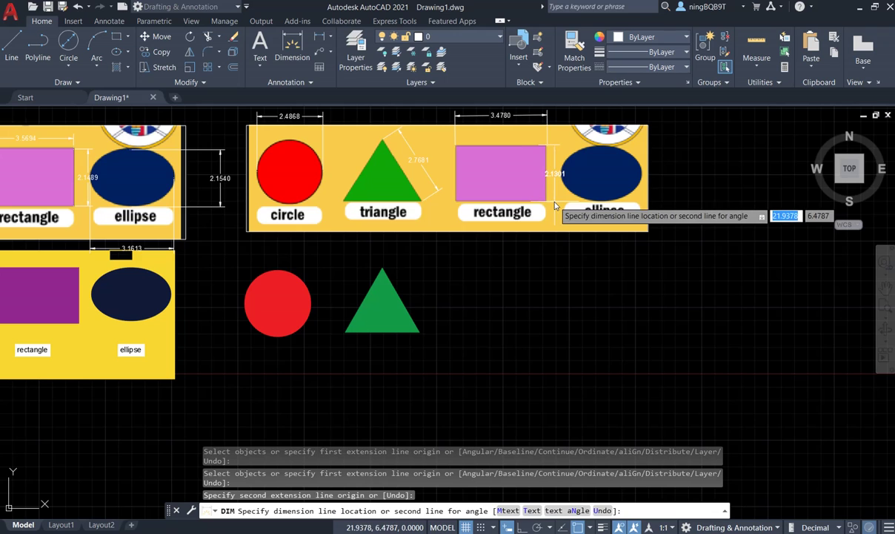
pyautogui.click(448, 201)
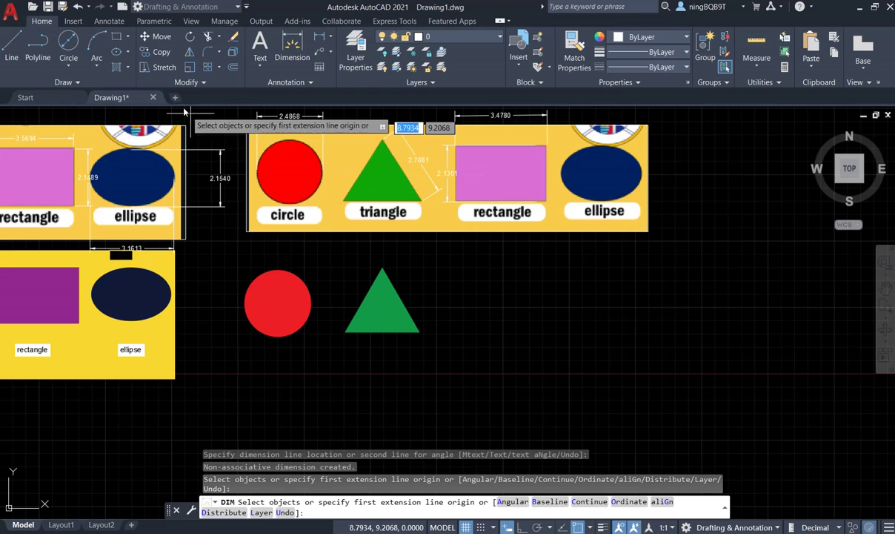
# Step: Start a polyline below the picture's purple rectangle with Ortho on and a horizontal top side 3.5 long
pyautogui.click(37, 43)
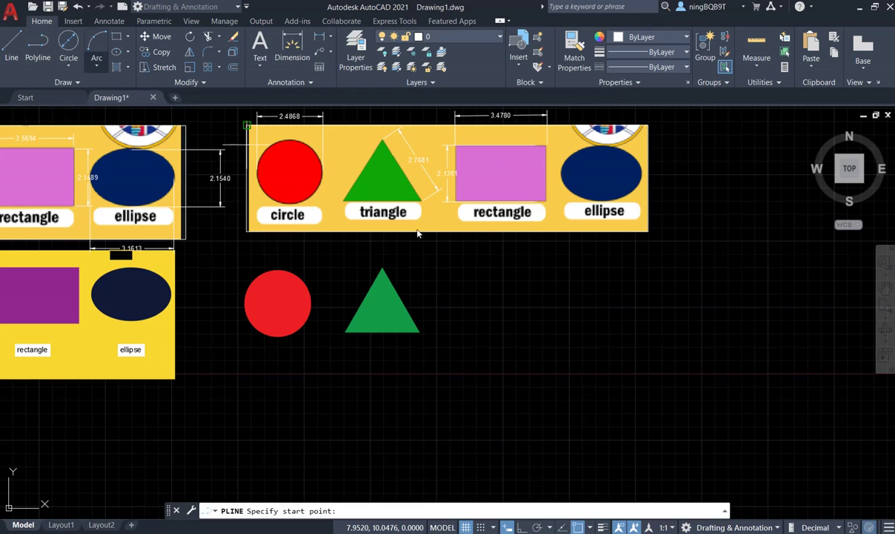
pyautogui.click(452, 275)
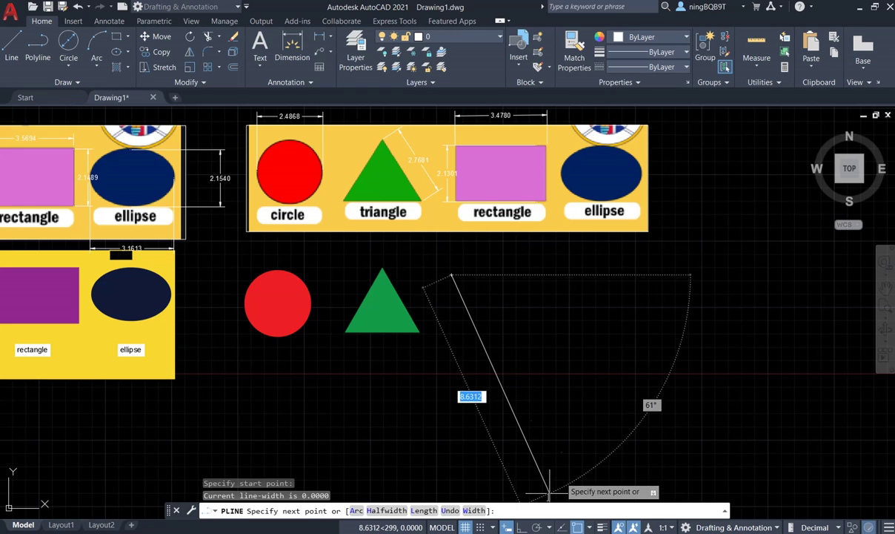
pyautogui.click(521, 528)
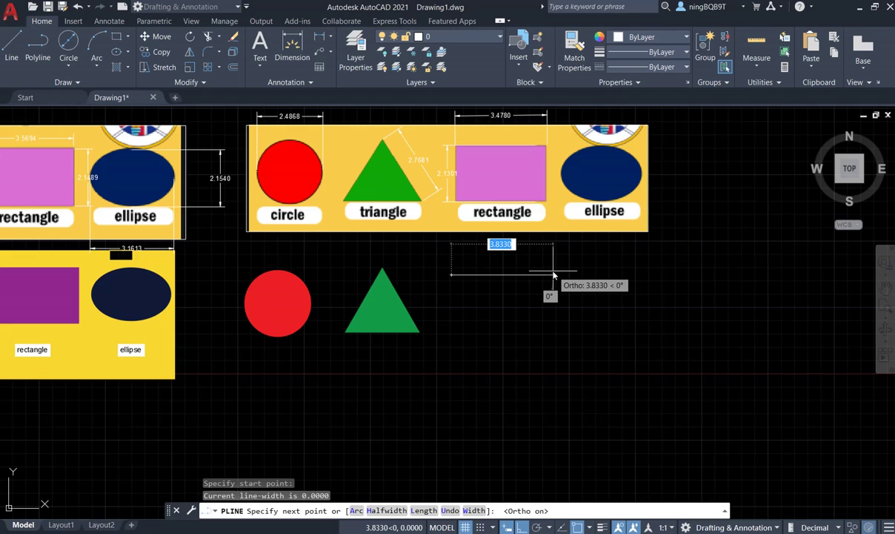
pyautogui.write('3.5')
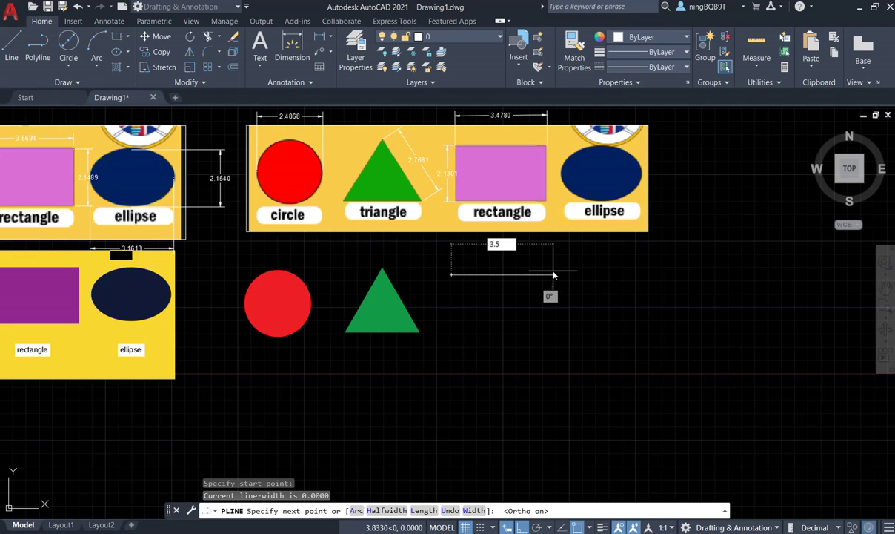
pyautogui.press('Return')
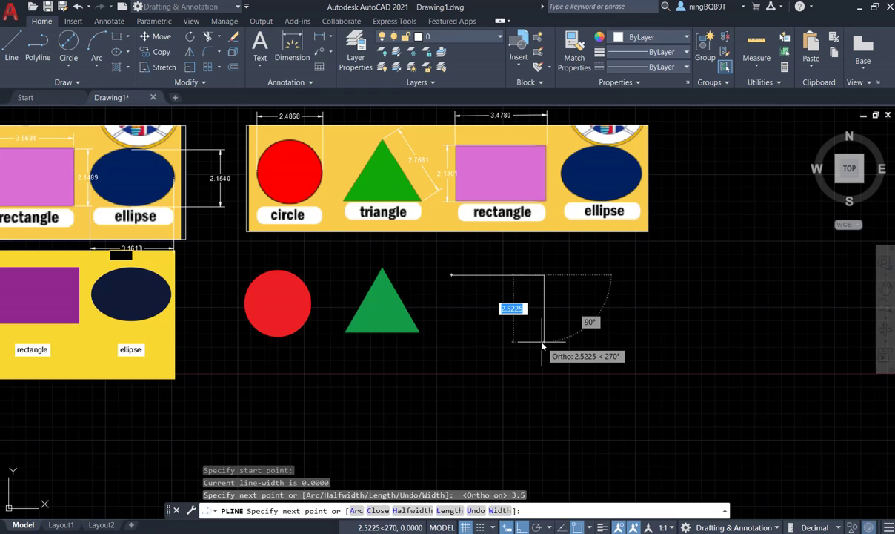
# Step: Add a 2.1 side downward and a 3.5 side back to the left, then return to the start point to complete the rectangle
pyautogui.write('2.1')
pyautogui.press('Return')
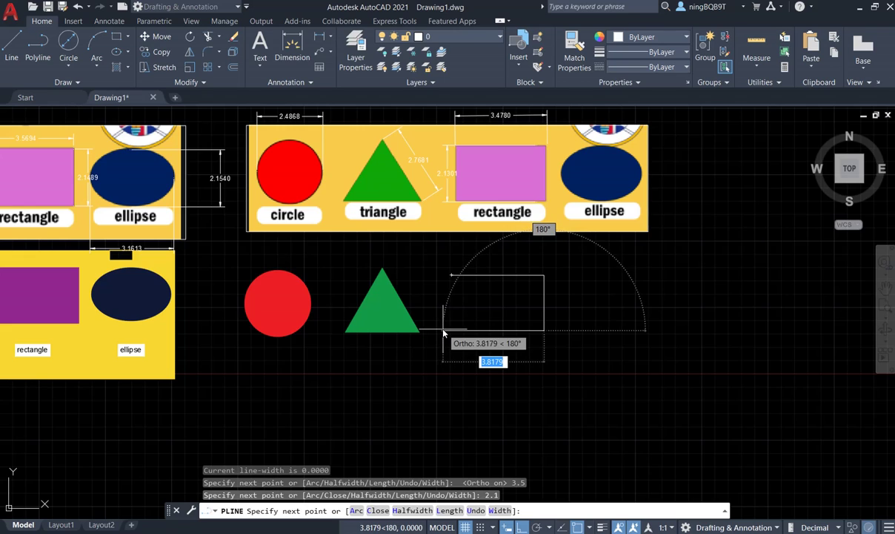
pyautogui.write('3.5')
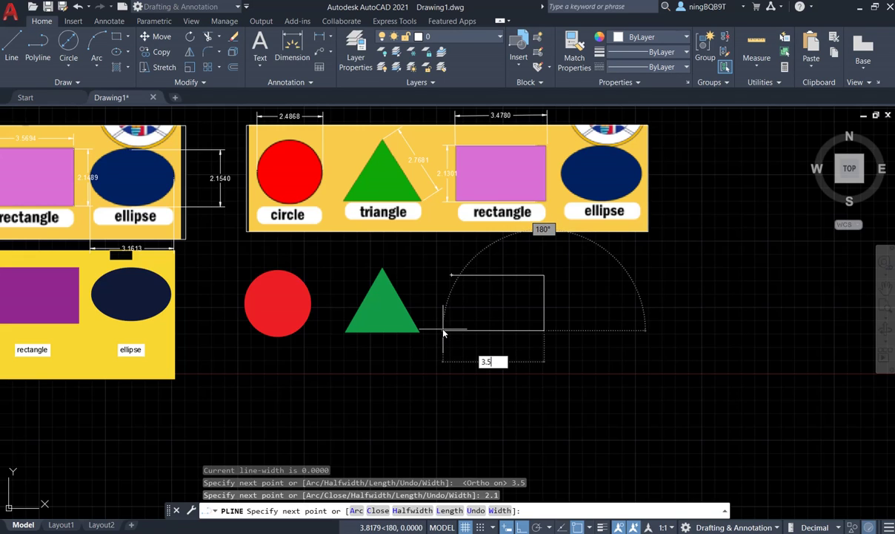
pyautogui.press('Return')
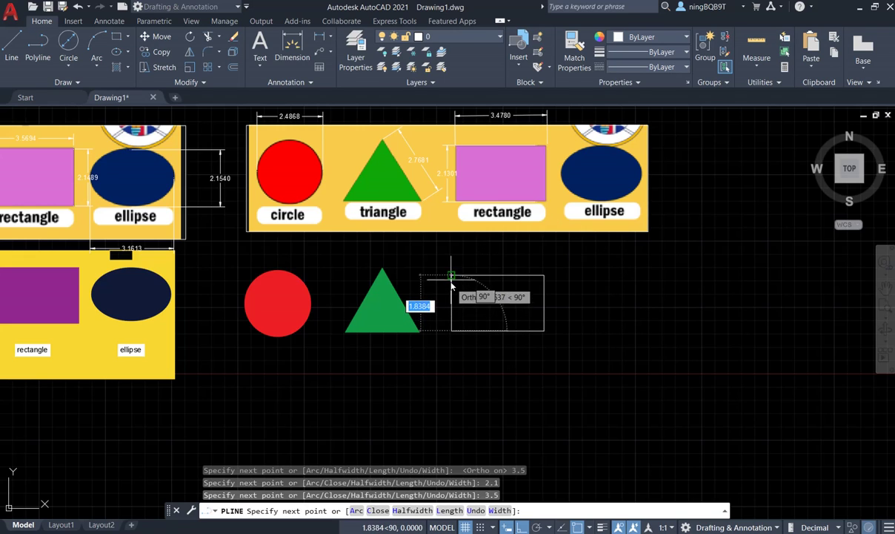
pyautogui.click(452, 276)
pyautogui.rightClick(451, 275)
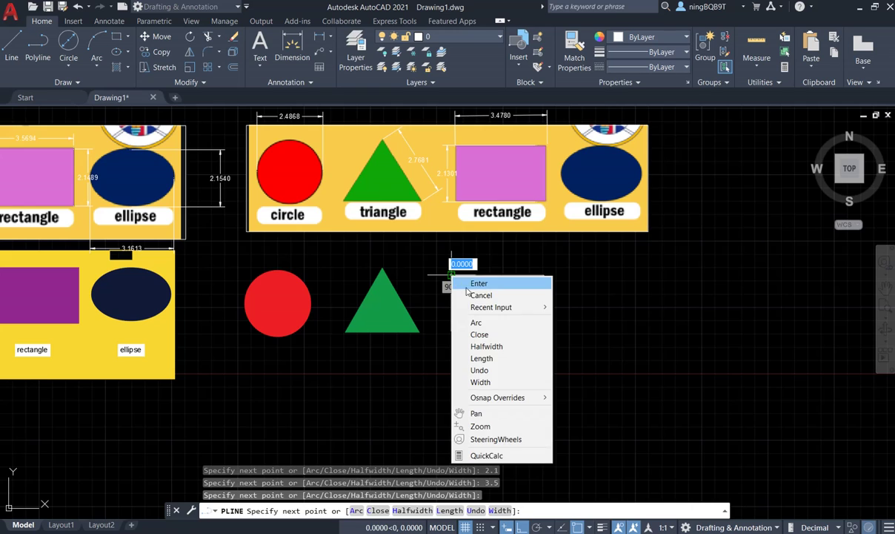
pyautogui.click(465, 283)
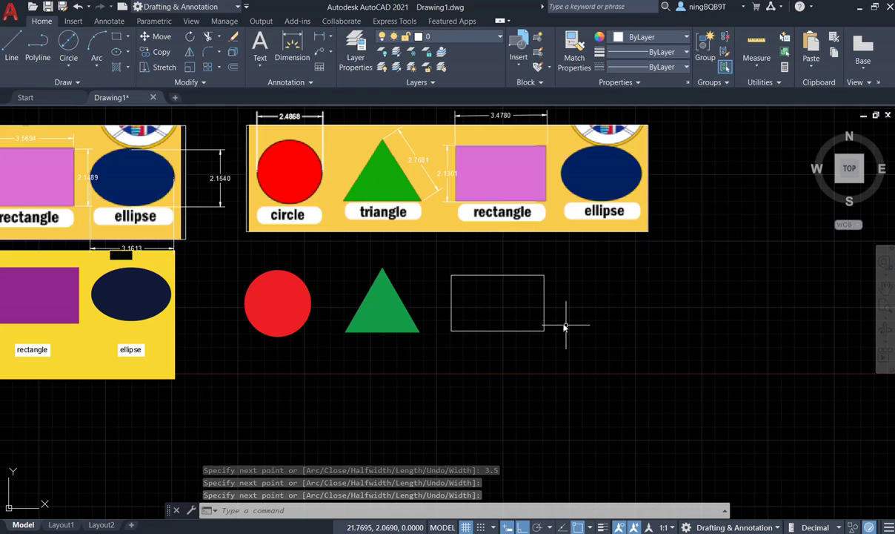
# Step: Fill the new rectangle with a solid hatch in purple 169,83,160 and delete its outline
pyautogui.click(116, 66)
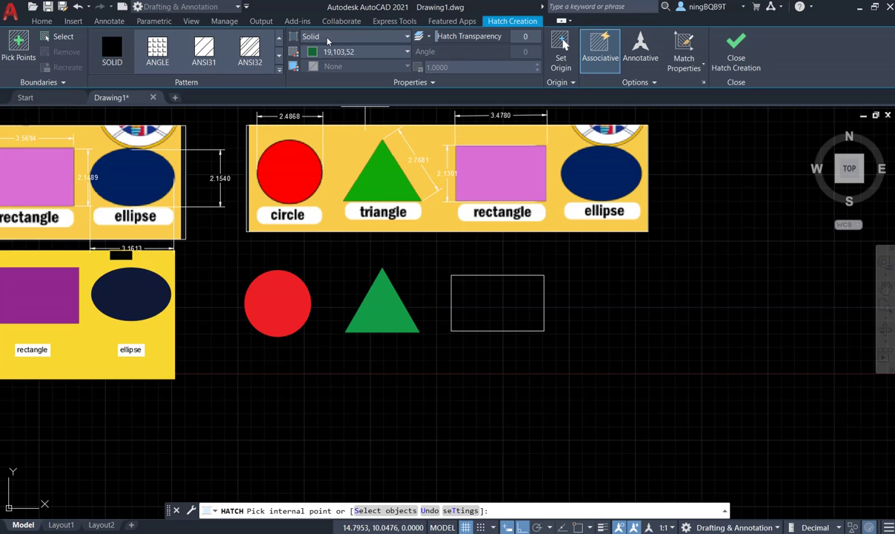
pyautogui.click(344, 53)
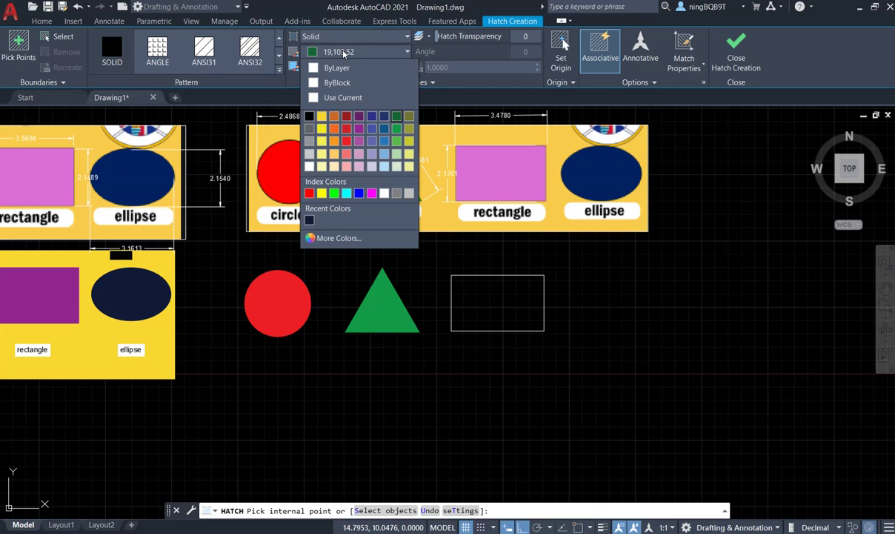
pyautogui.click(361, 143)
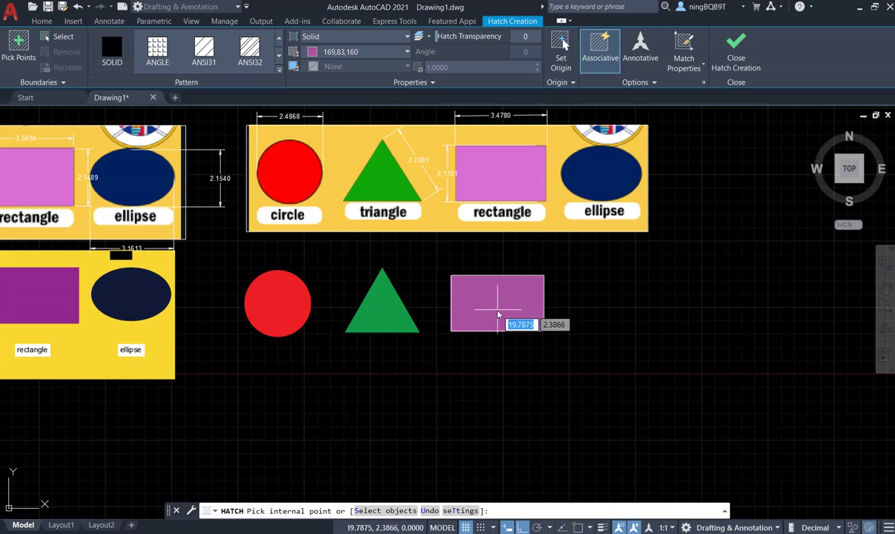
pyautogui.click(498, 312)
pyautogui.click(736, 50)
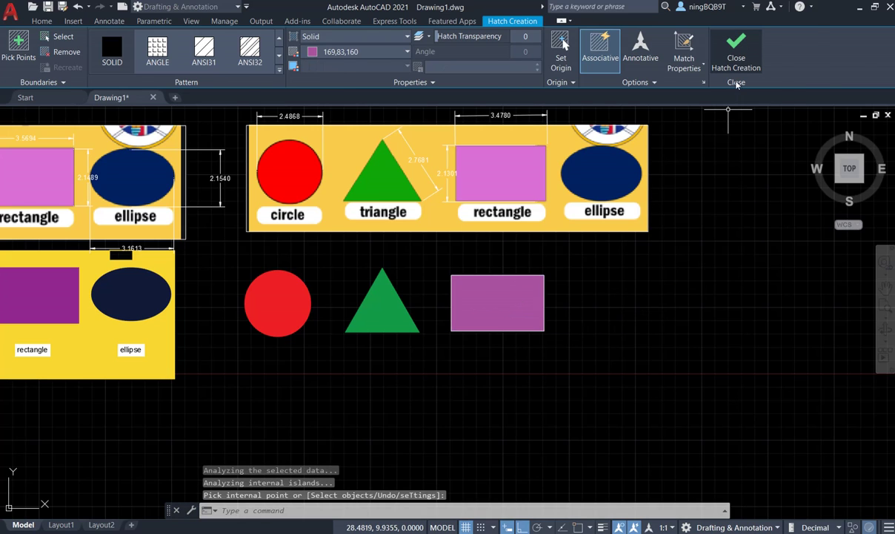
pyautogui.click(546, 299)
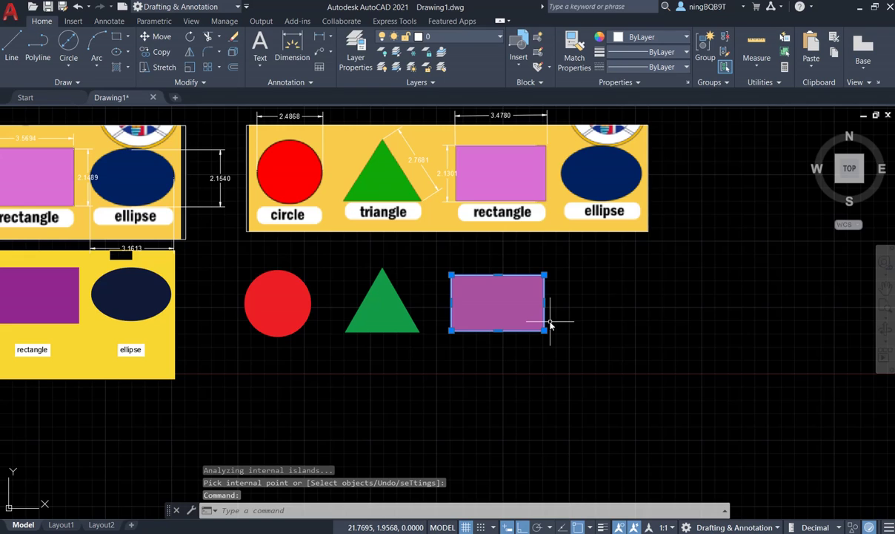
pyautogui.press('Delete')
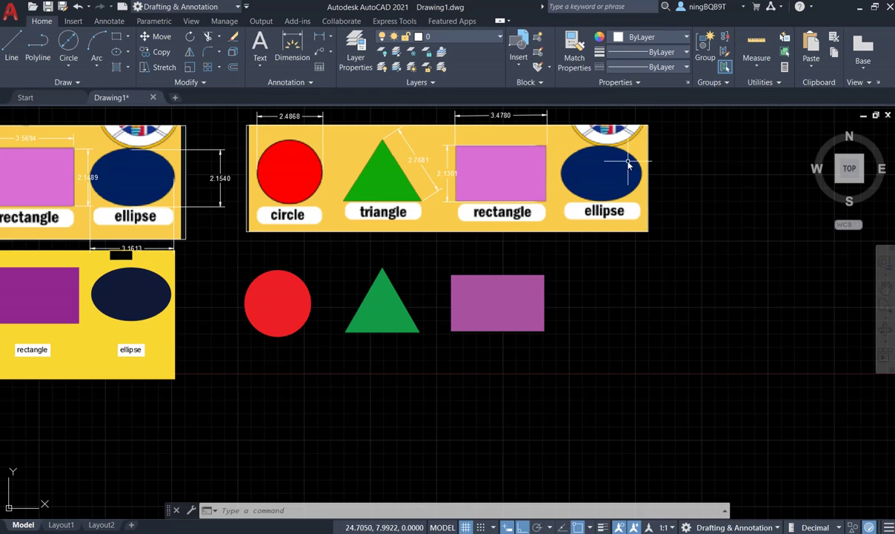
# Step: Dimension the width of the blue ellipse in the pasted picture, placing the dimension line below the picture
pyautogui.click(289, 40)
pyautogui.click(560, 173)
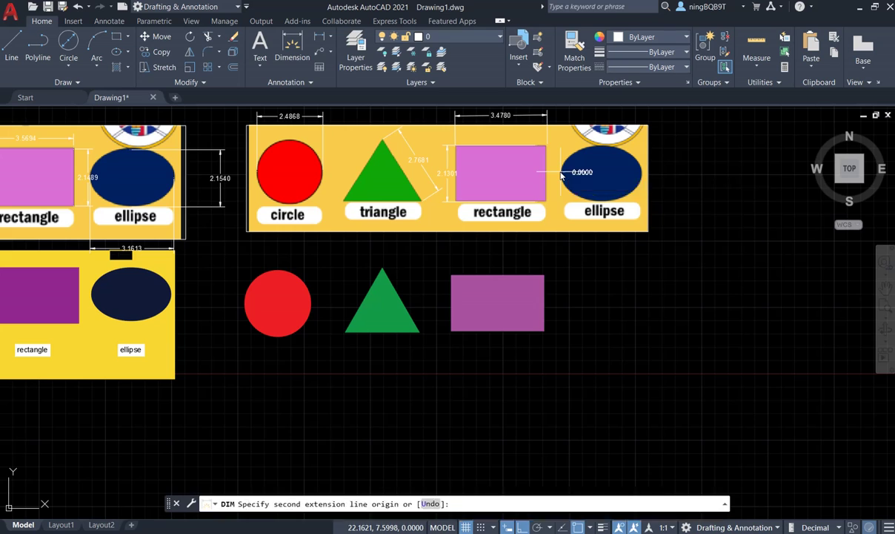
pyautogui.click(643, 174)
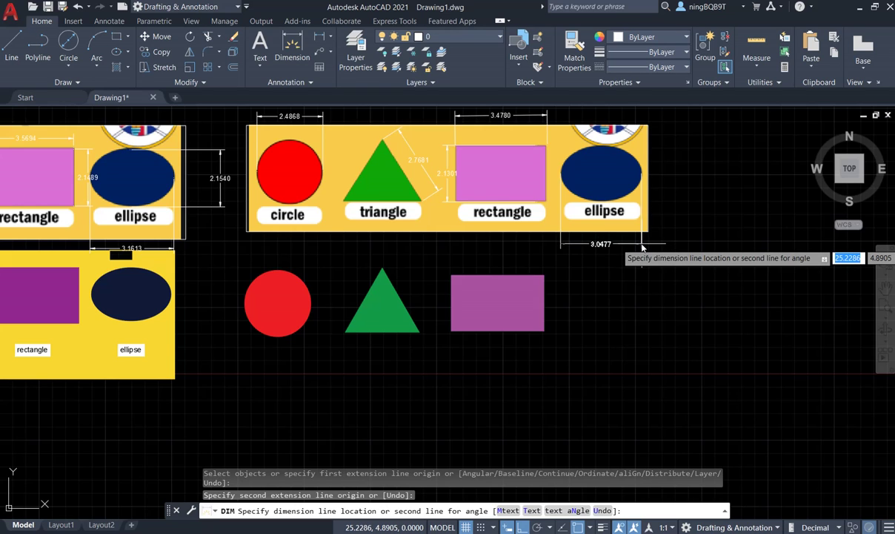
pyautogui.click(642, 247)
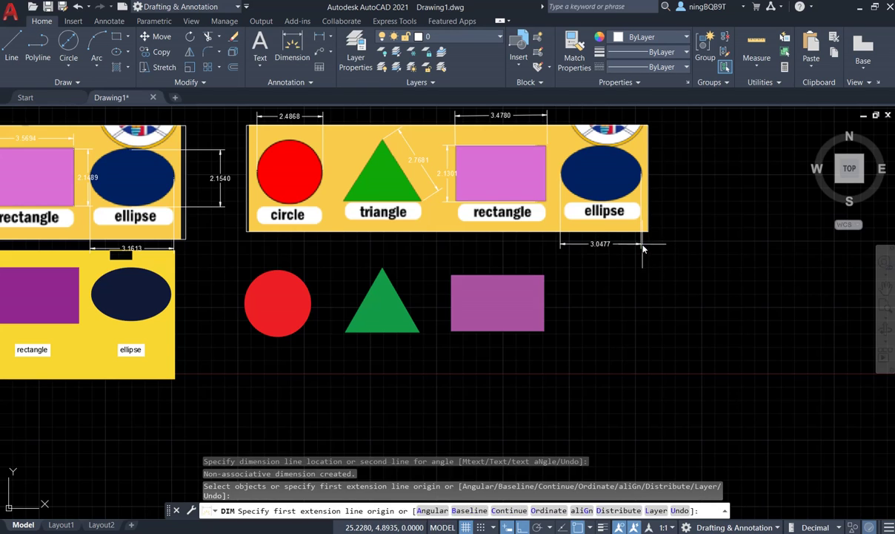
# Step: Dimension the height of the blue ellipse in the pasted picture, placing the dimension line beyond the picture's right edge
pyautogui.click(601, 149)
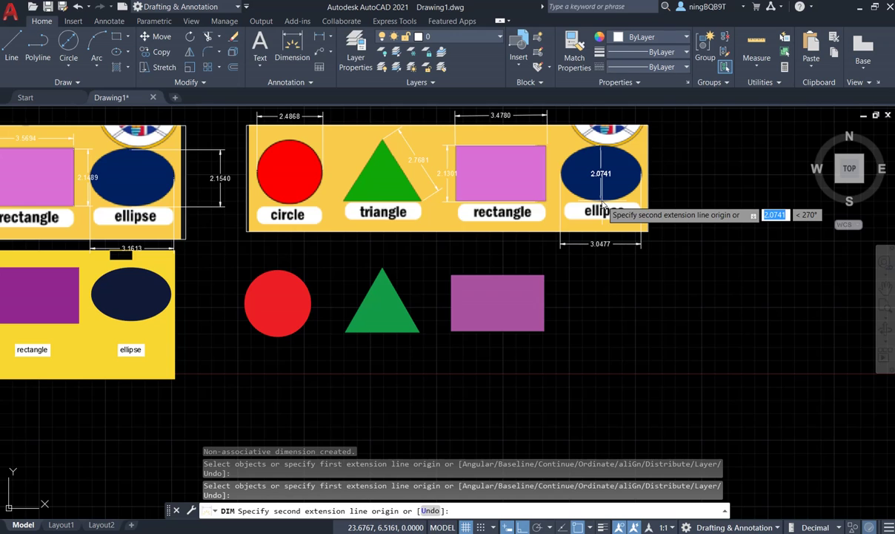
pyautogui.click(602, 201)
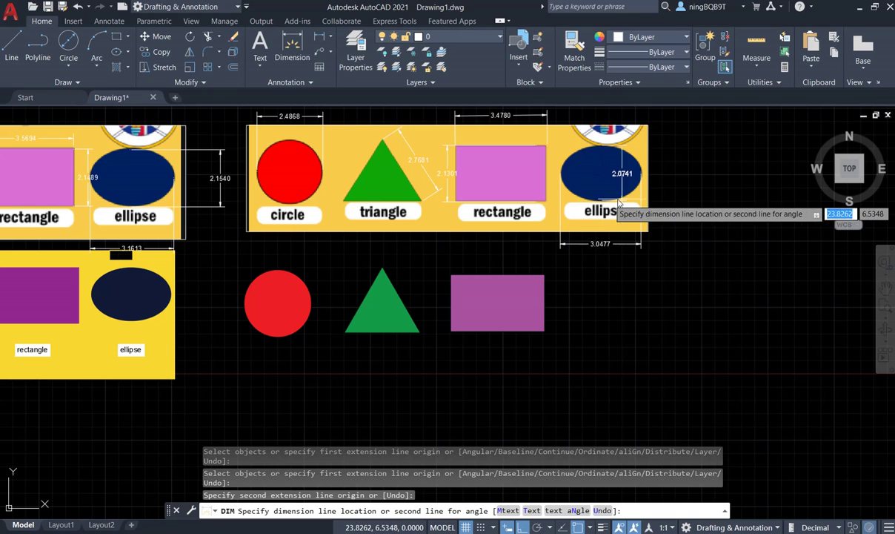
pyautogui.click(667, 194)
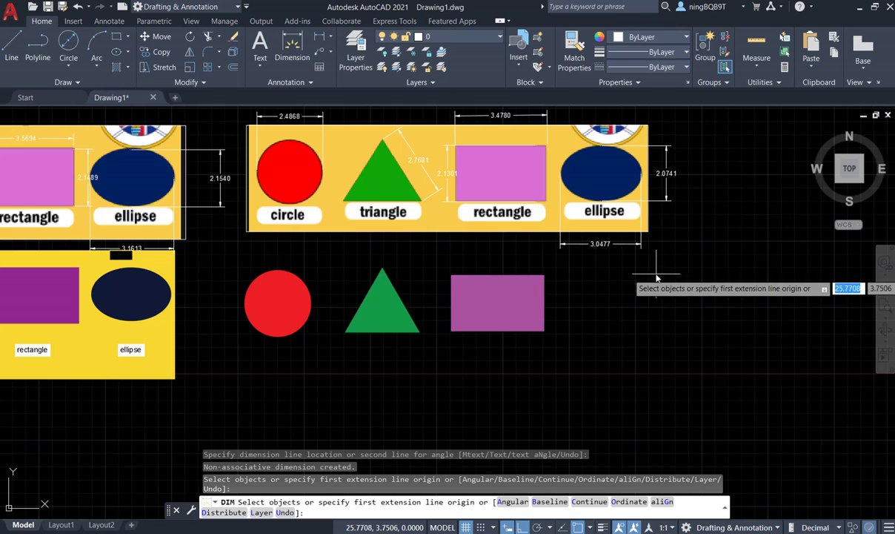
# Step: Draw a horizontal ellipse below the picture's blue ellipse using Axis, End, with a 3.0 long axis and a distance of 1 to the other axis
pyautogui.click(128, 55)
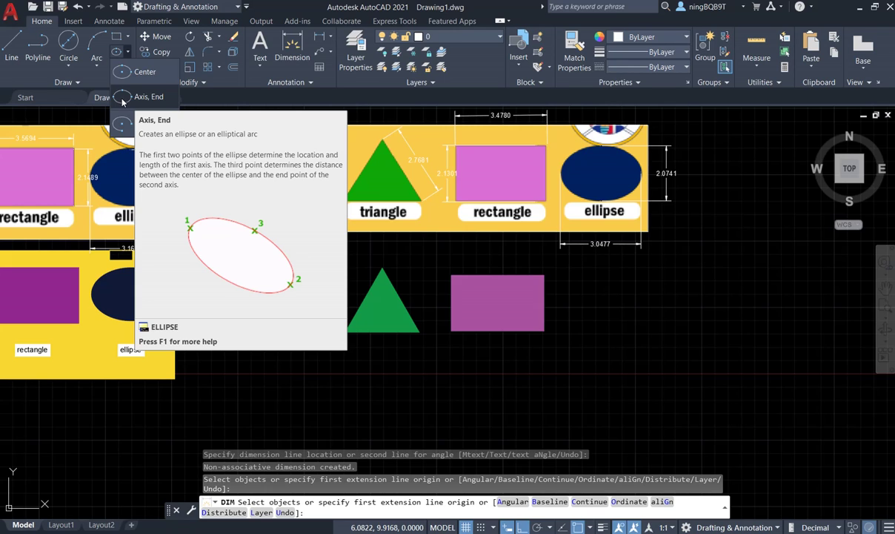
pyautogui.click(123, 99)
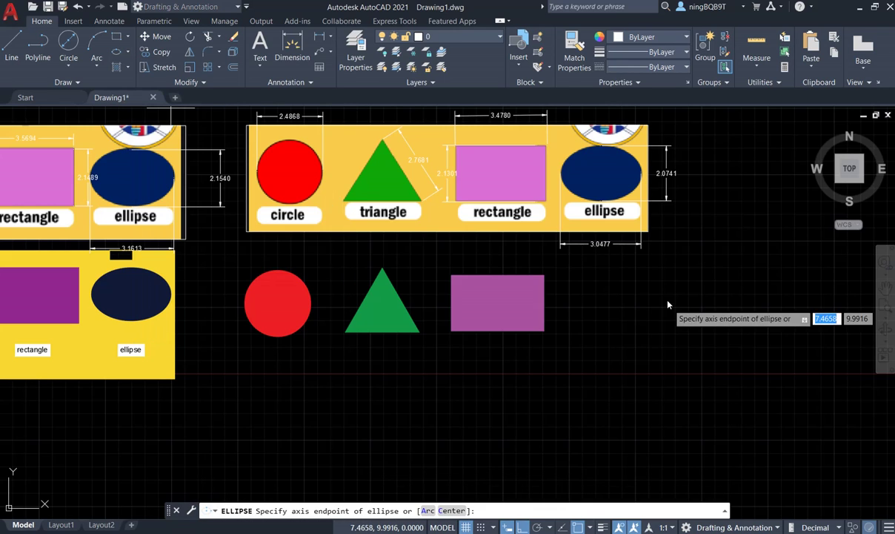
pyautogui.click(569, 306)
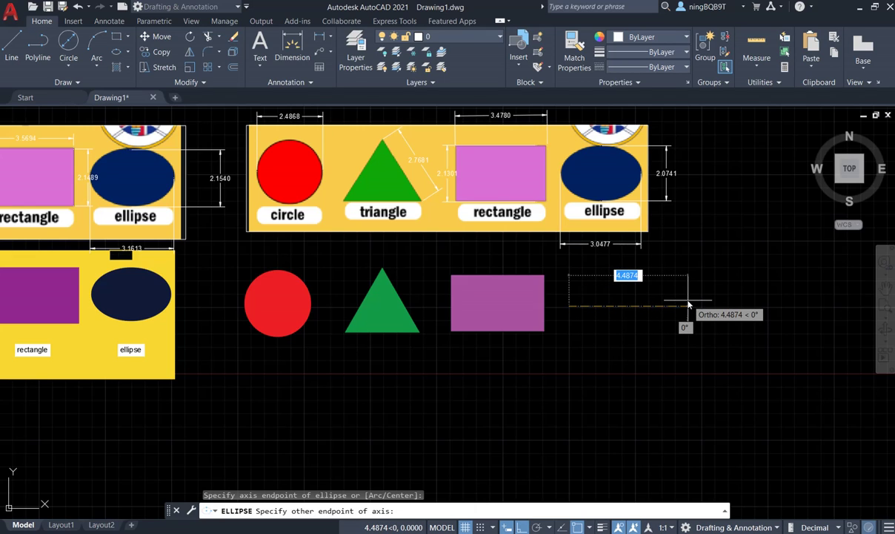
pyautogui.write('3.0')
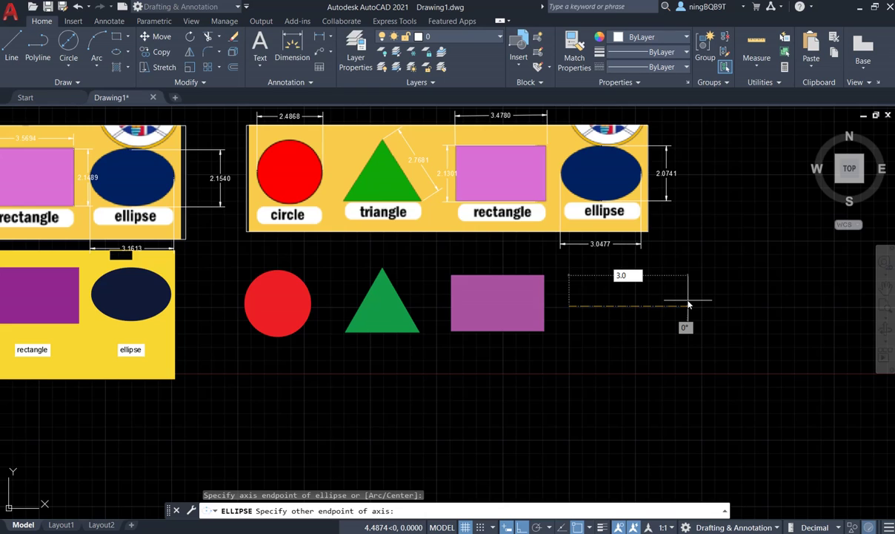
pyautogui.press('Return')
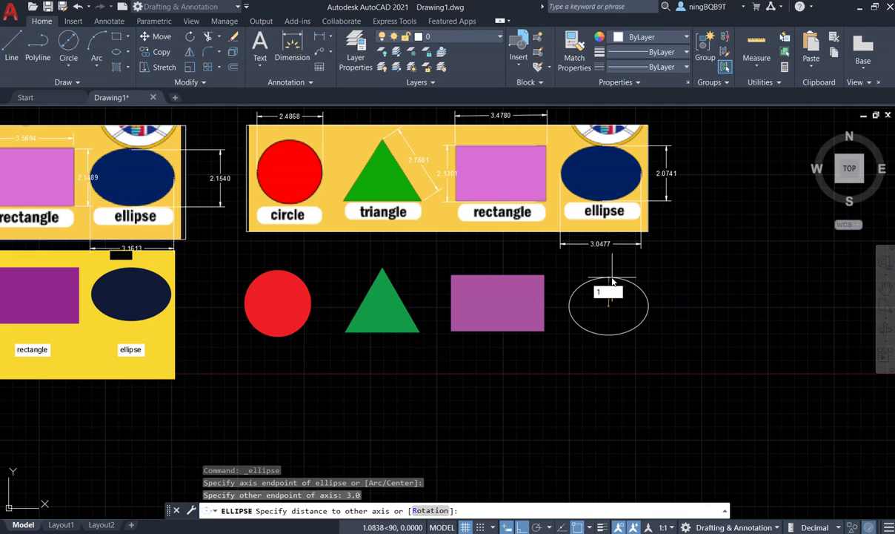
pyautogui.press('Return')
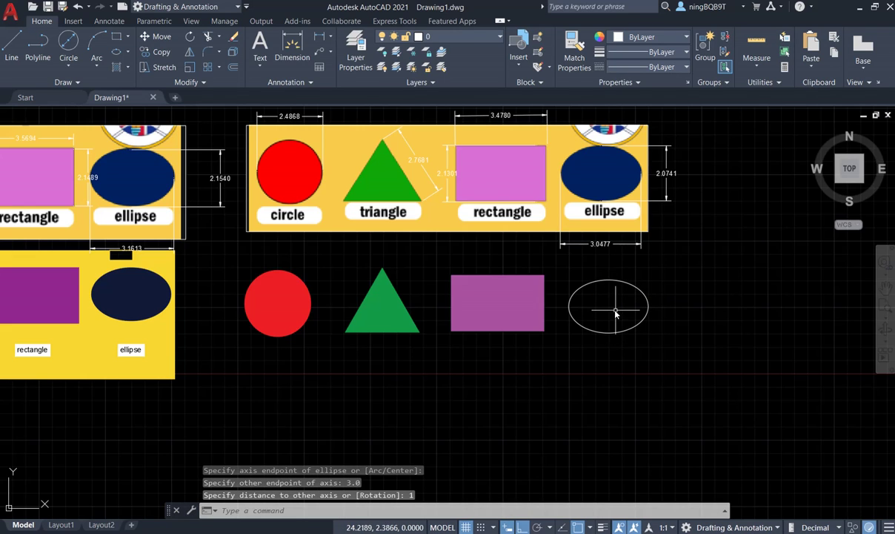
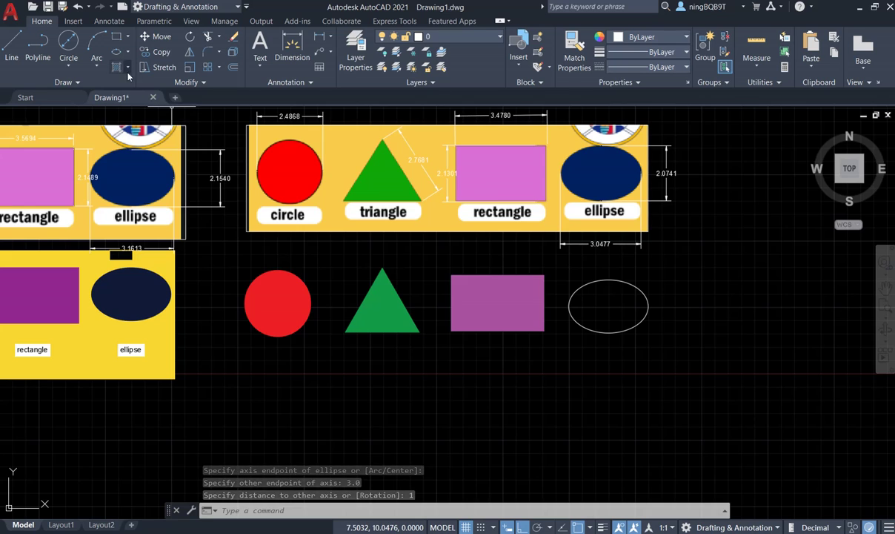
# Step: Fill the new ellipse with a solid hatch in dark blue 34,52,110
pyautogui.click(115, 67)
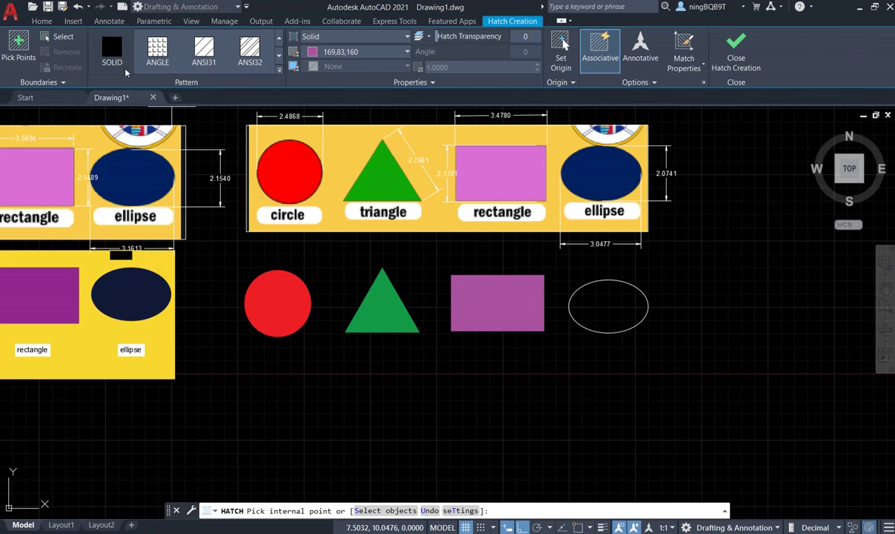
pyautogui.click(351, 53)
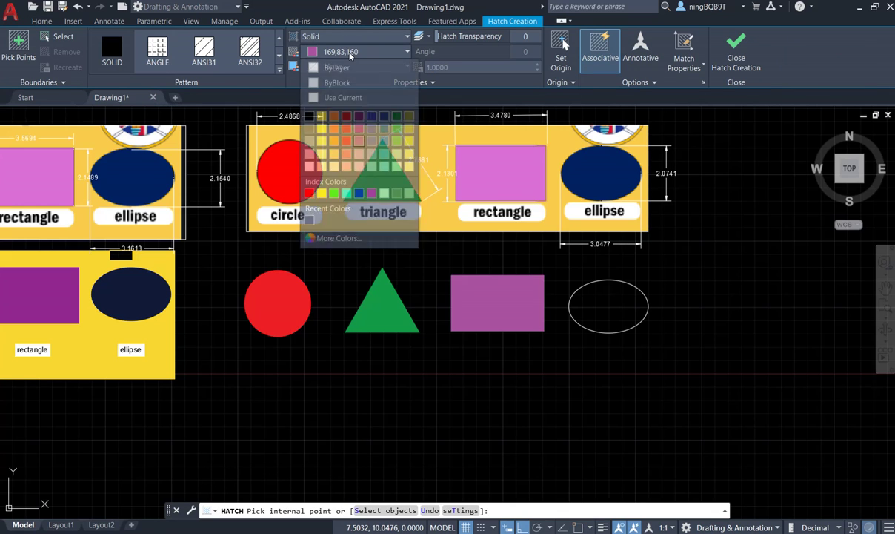
pyautogui.click(385, 116)
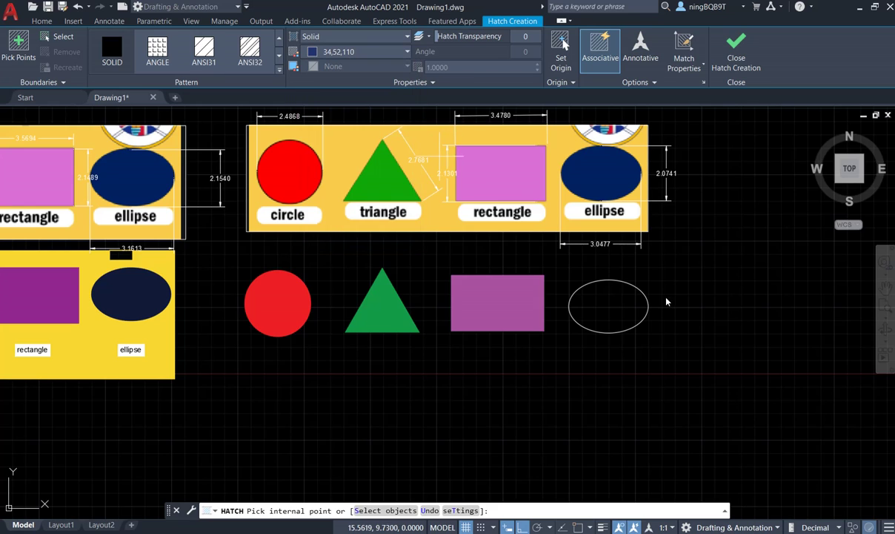
pyautogui.click(608, 310)
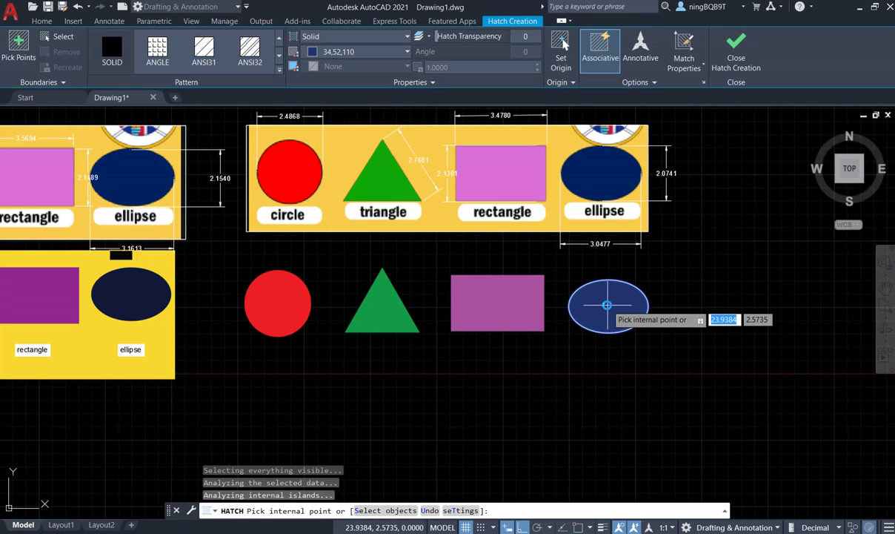
pyautogui.click(736, 49)
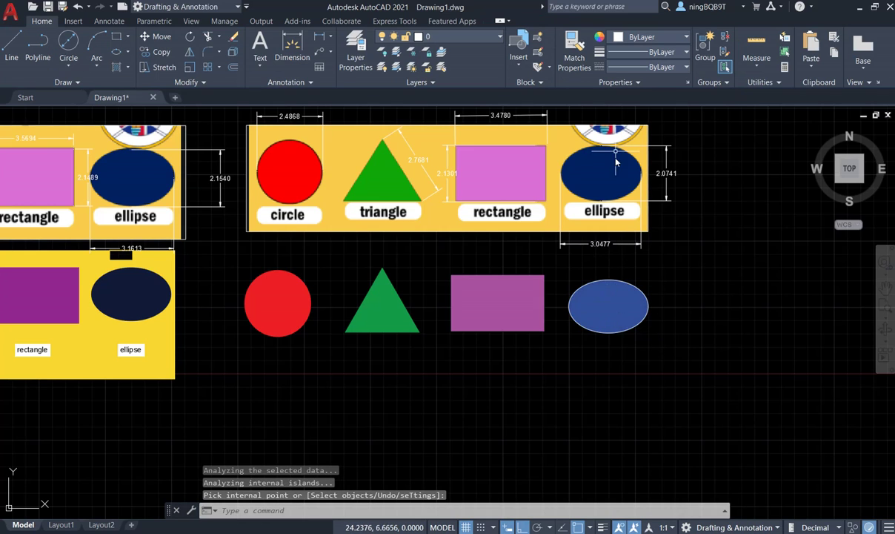
# Step: Darken the ellipse's hatch to true color 23,35,74 by lowering the luminance to 19, and delete the ellipse's outline
pyautogui.click(607, 306)
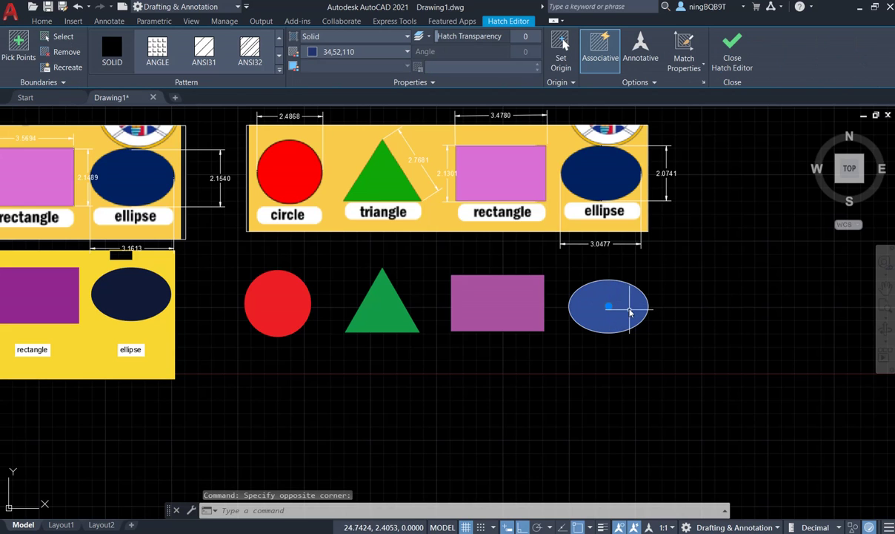
pyautogui.click(332, 51)
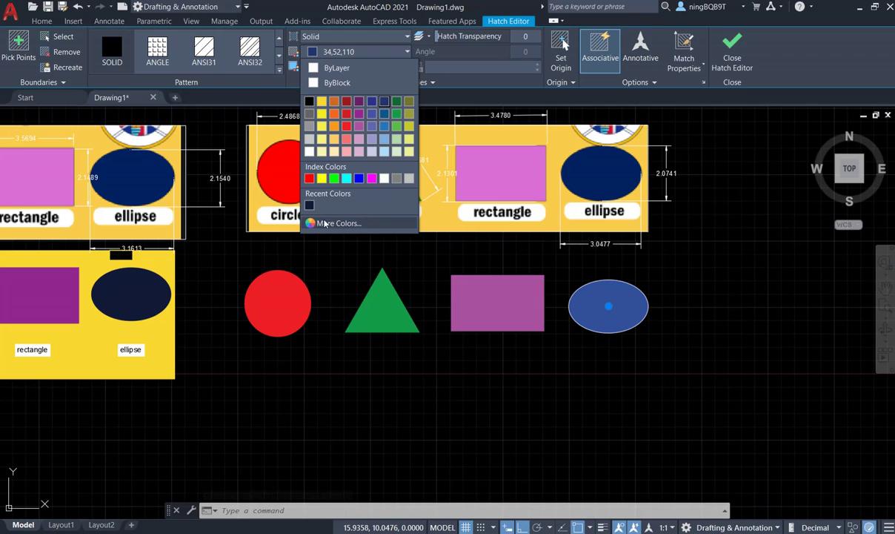
pyautogui.click(338, 223)
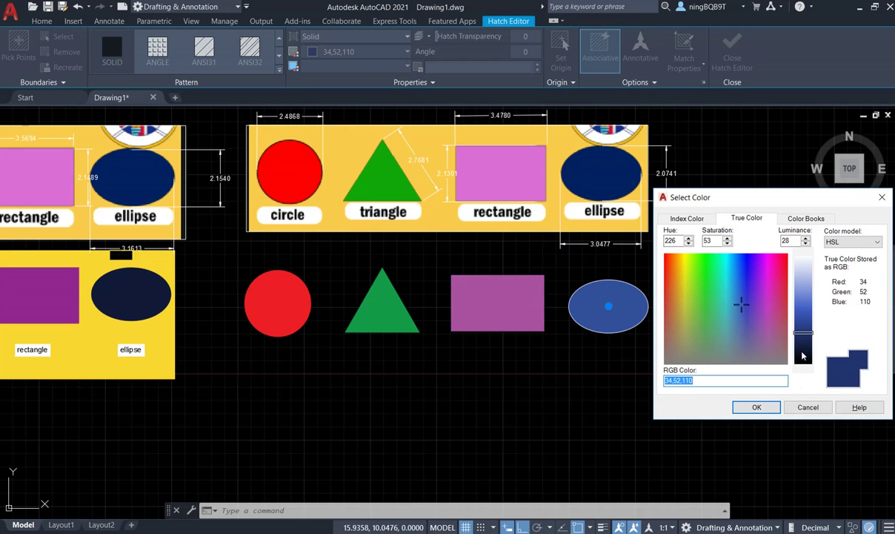
pyautogui.click(803, 344)
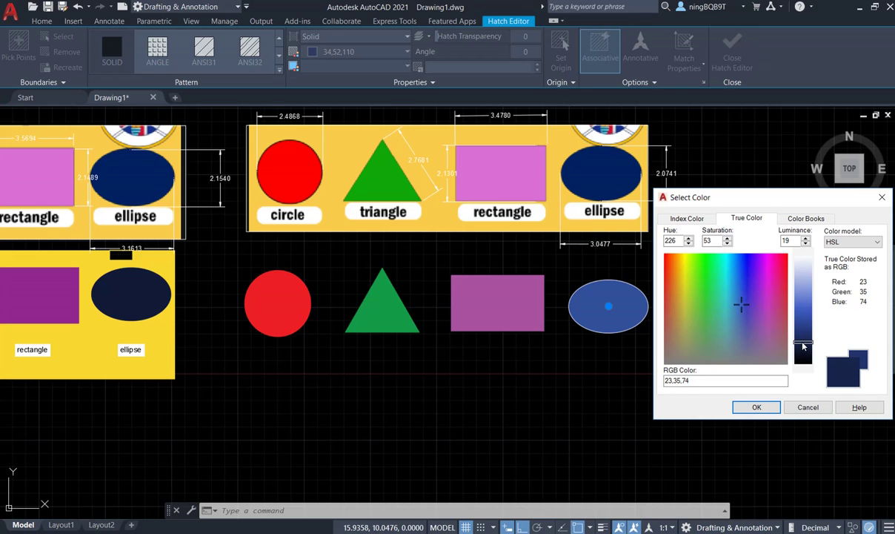
pyautogui.click(756, 407)
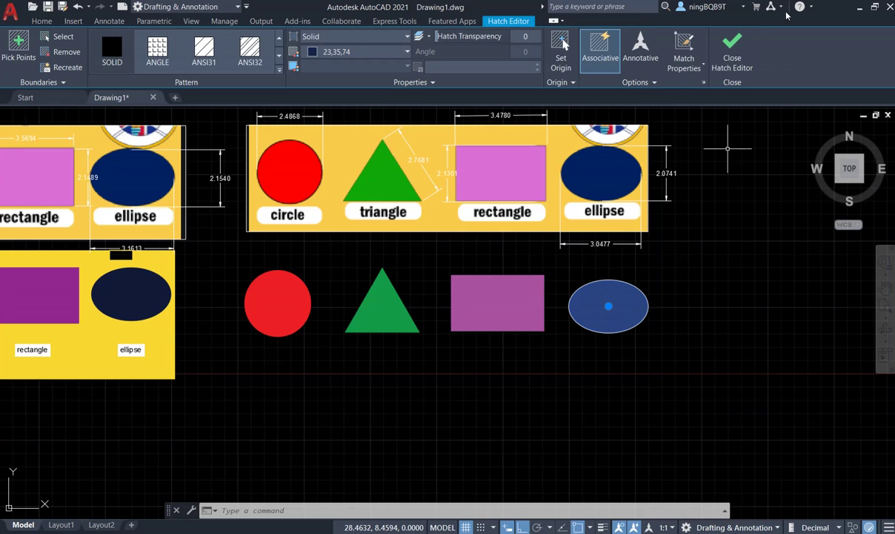
pyautogui.press('Escape')
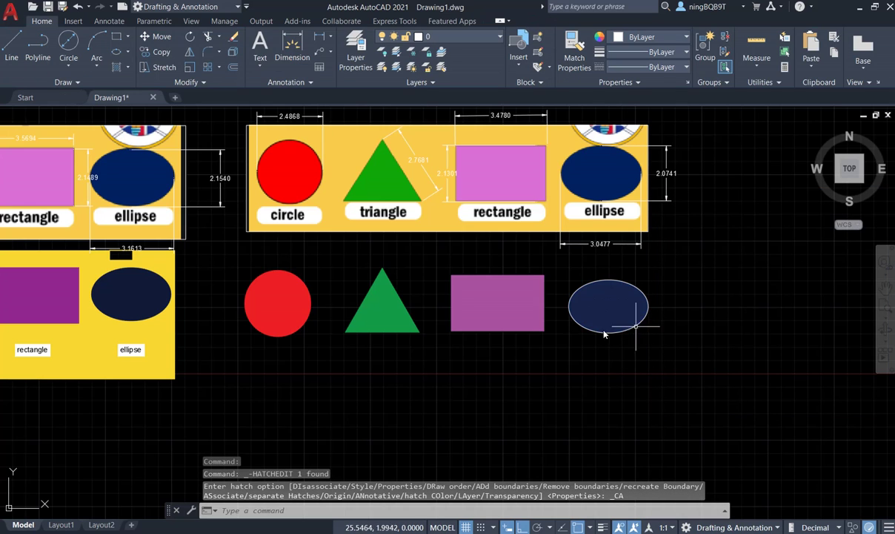
pyautogui.click(649, 305)
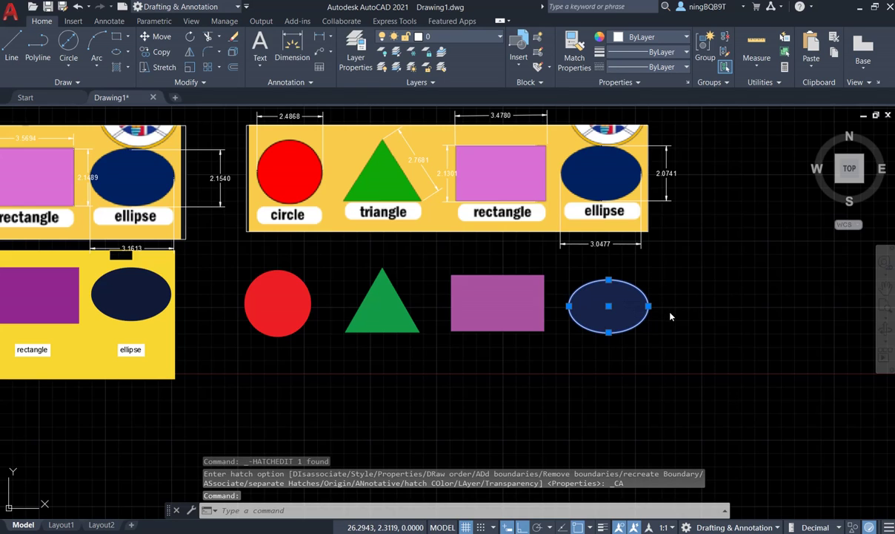
pyautogui.press('Delete')
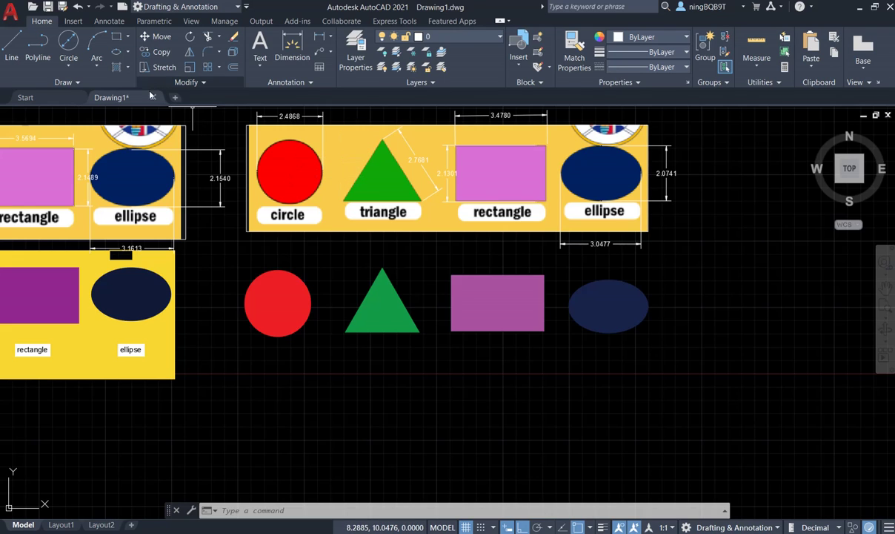
# Step: Draw a background rectangle enclosing the new circle, triangle, rectangle and ellipse, with extra room below them
pyautogui.click(129, 37)
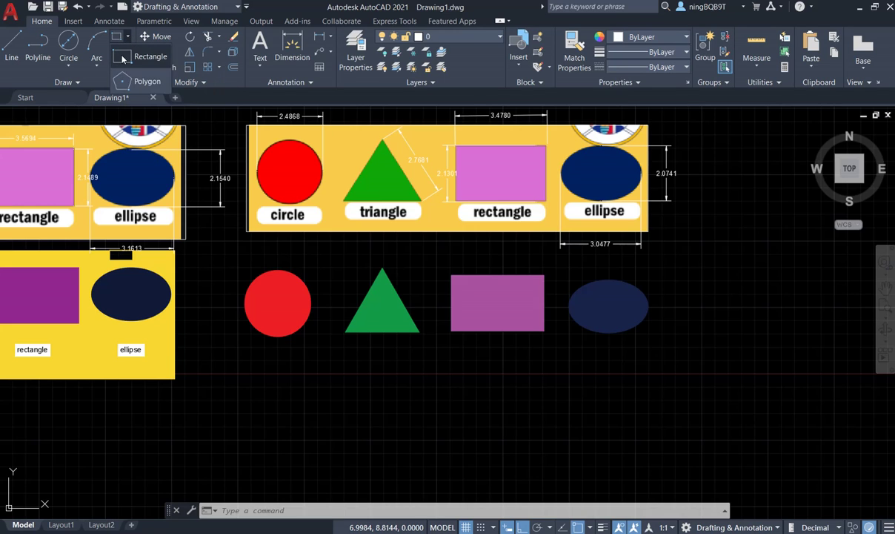
pyautogui.click(124, 59)
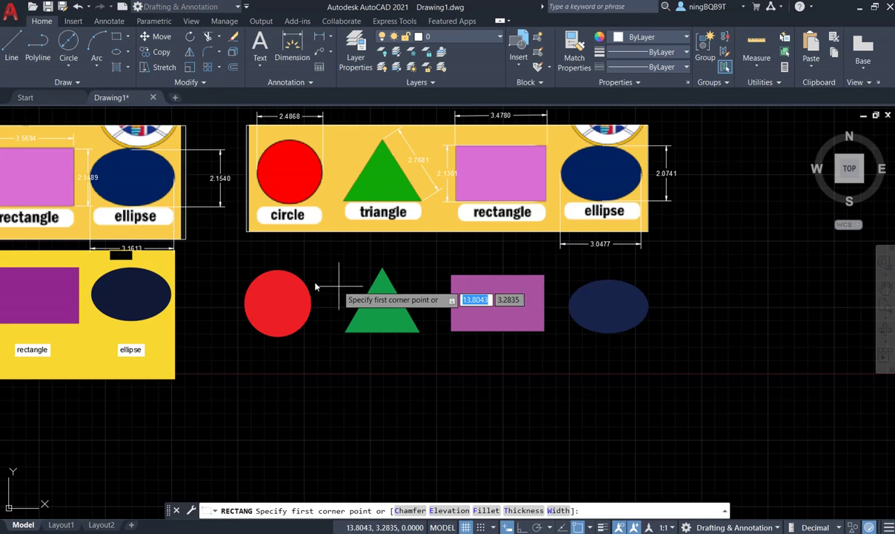
pyautogui.click(238, 249)
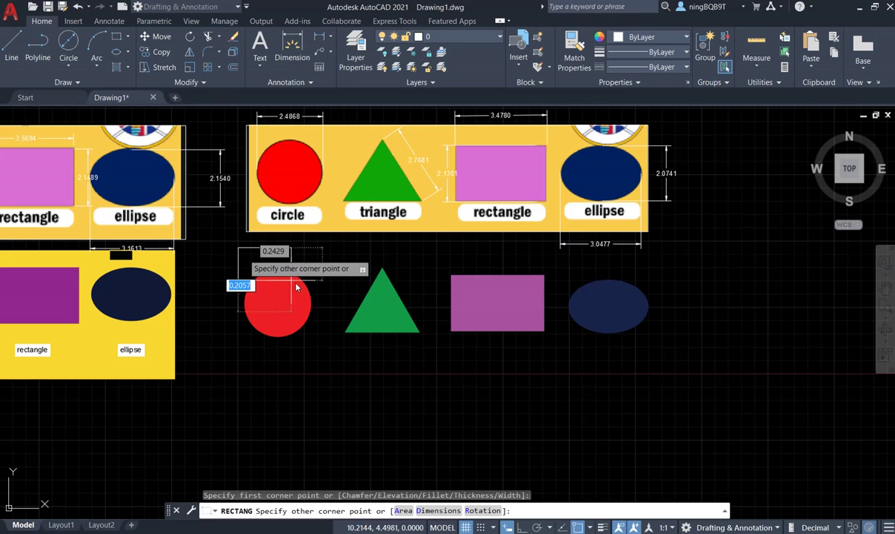
pyautogui.click(654, 356)
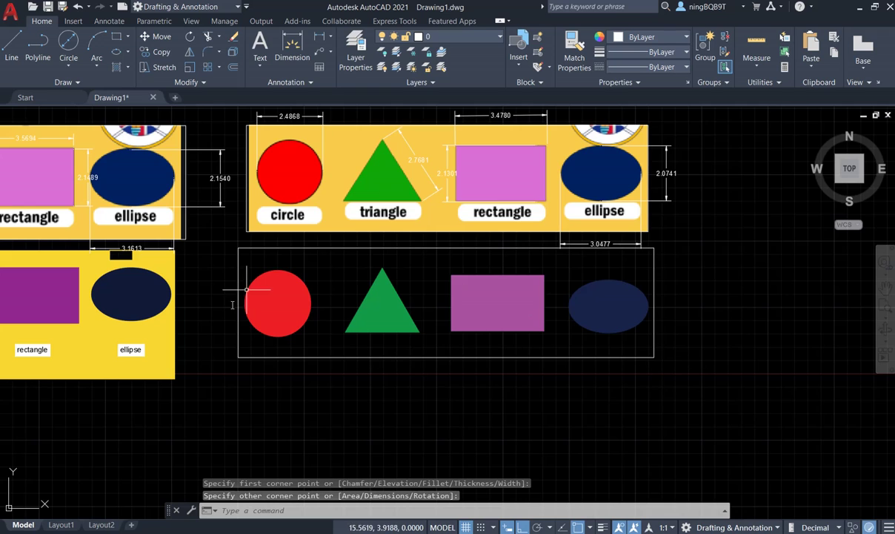
# Step: Fill the background rectangle with a solid hatch in yellow 248,215,49 and delete its outline
pyautogui.click(116, 67)
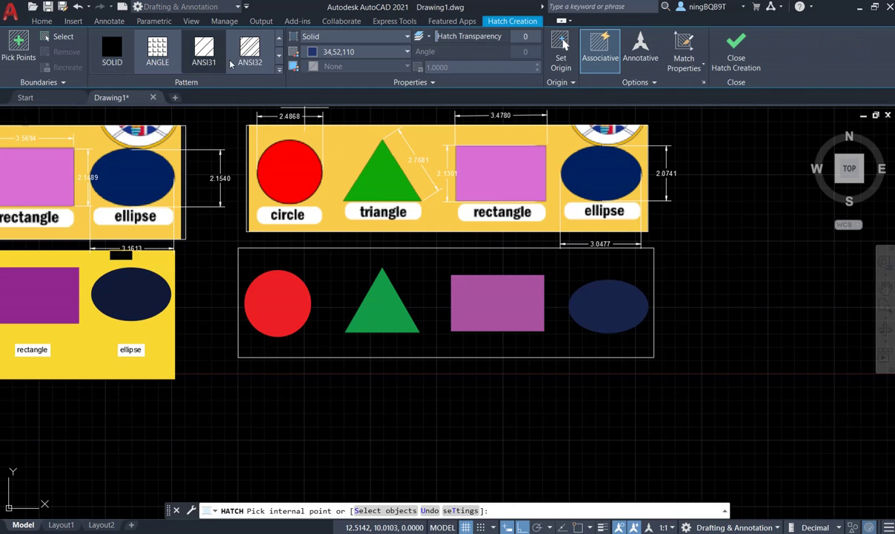
pyautogui.click(335, 52)
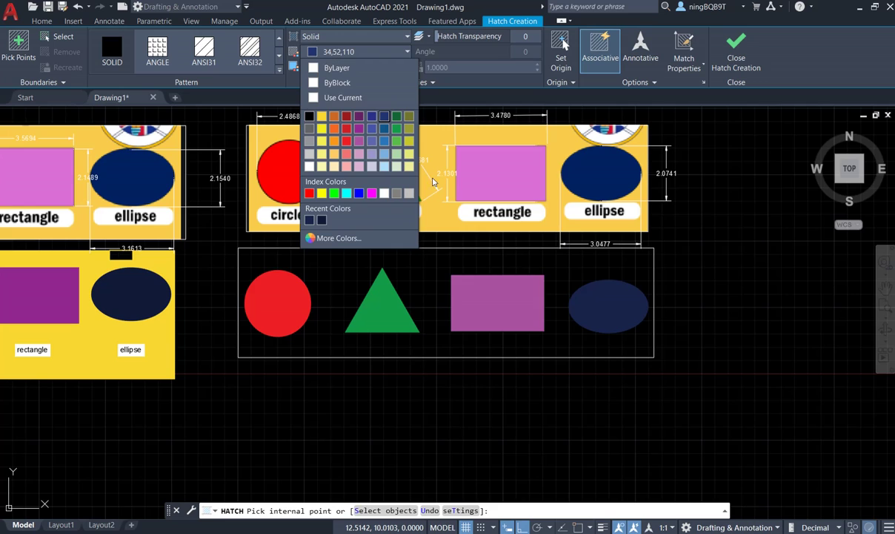
pyautogui.click(321, 117)
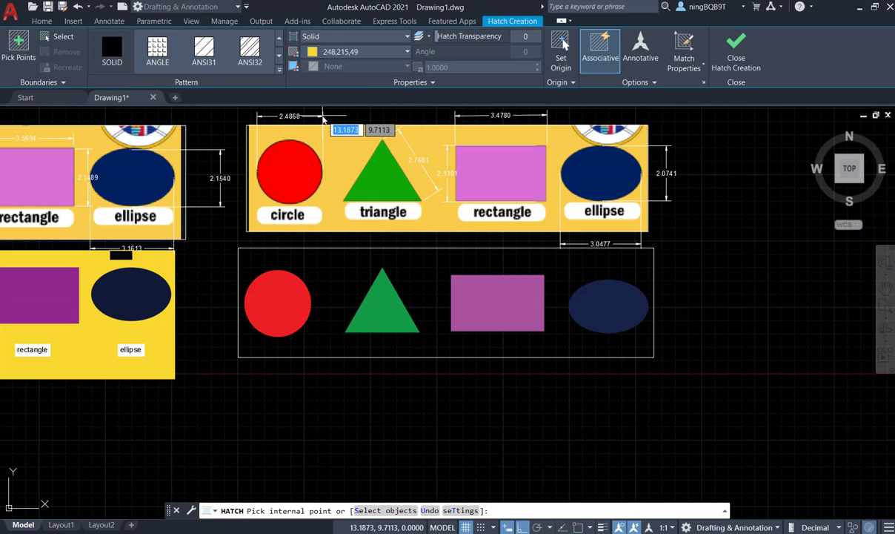
pyautogui.click(329, 279)
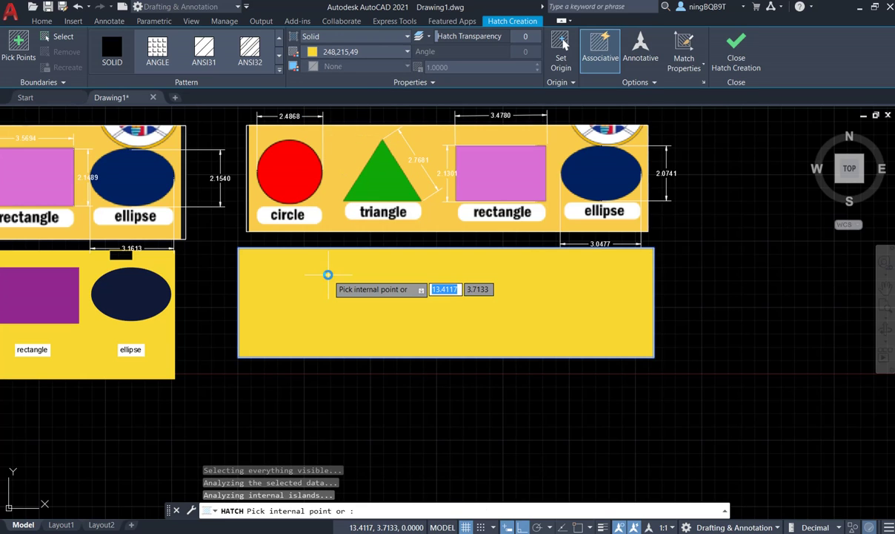
pyautogui.click(735, 58)
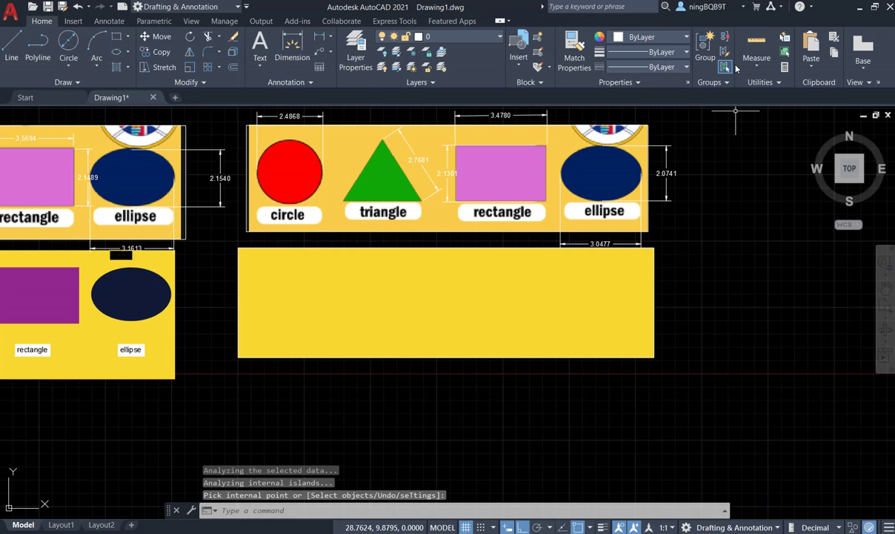
pyautogui.click(654, 320)
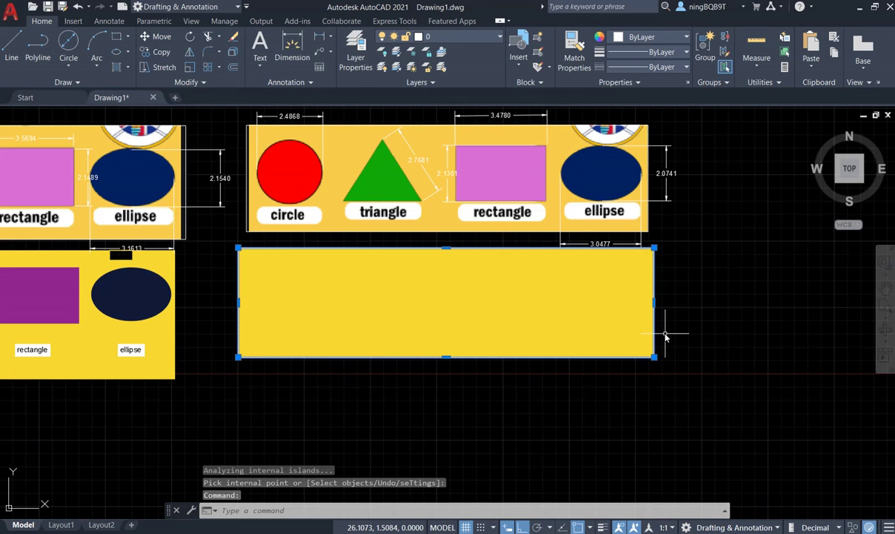
pyautogui.press('Delete')
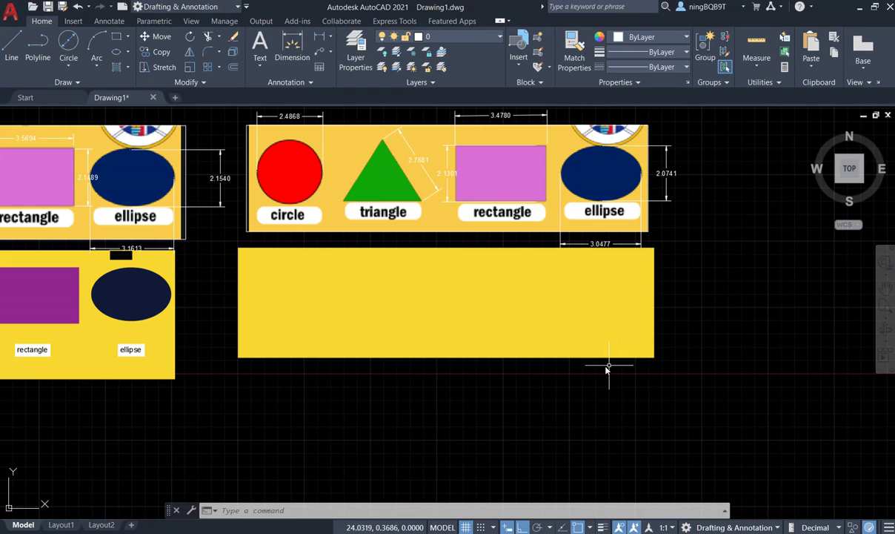
# Step: Send the new yellow background hatch behind the circle, triangle, rectangle and ellipse
pyautogui.click(203, 82)
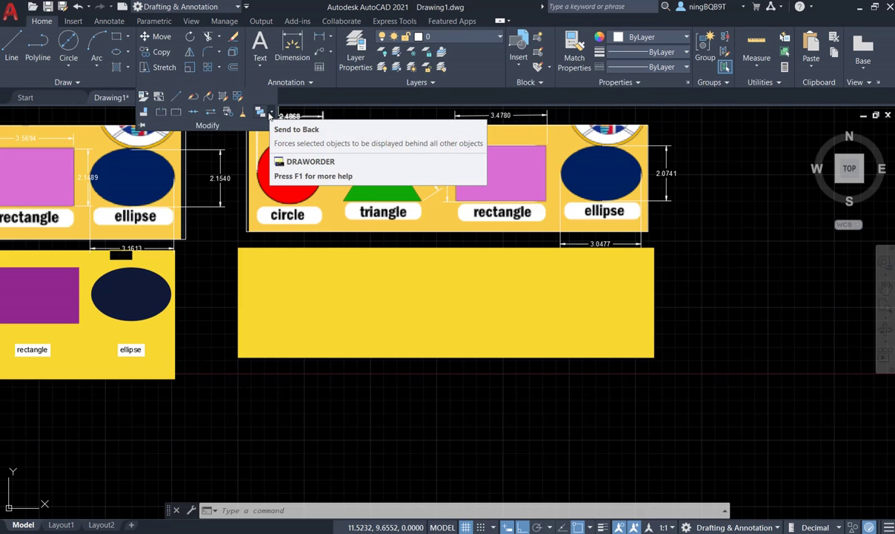
pyautogui.click(272, 114)
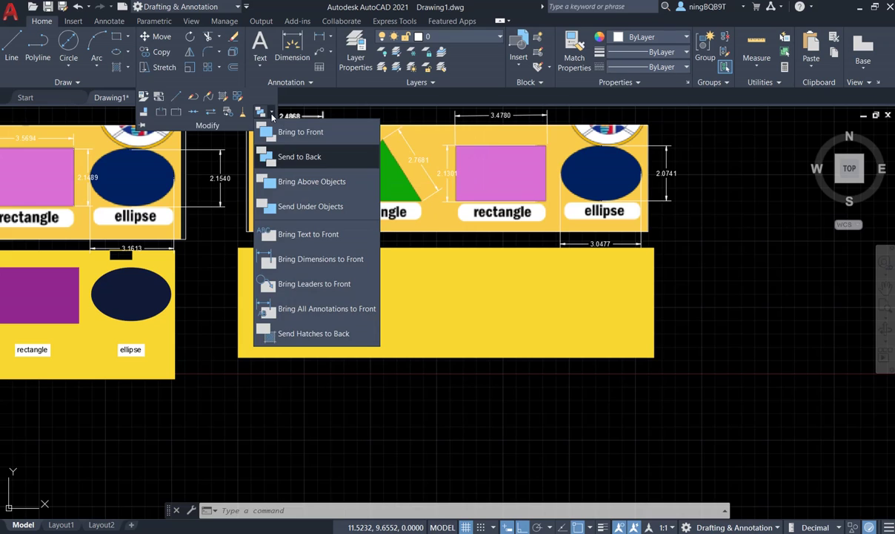
pyautogui.click(264, 160)
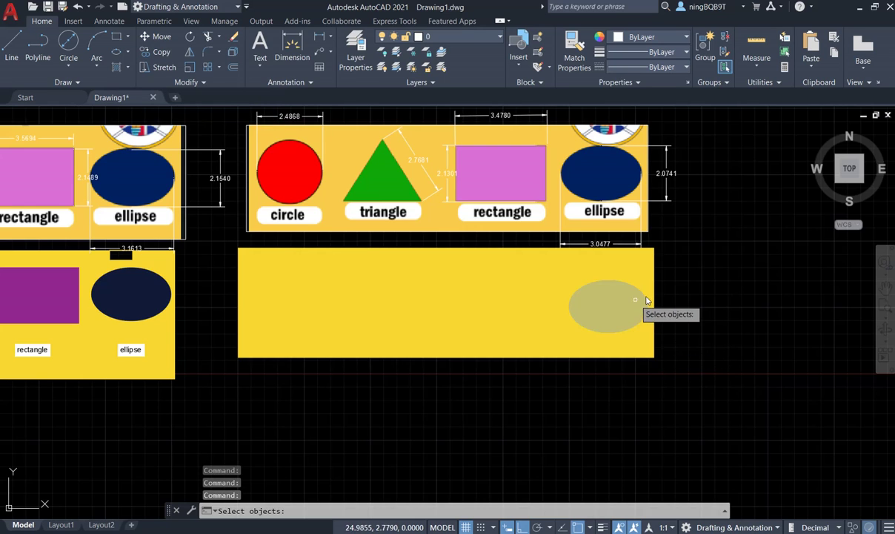
pyautogui.click(650, 258)
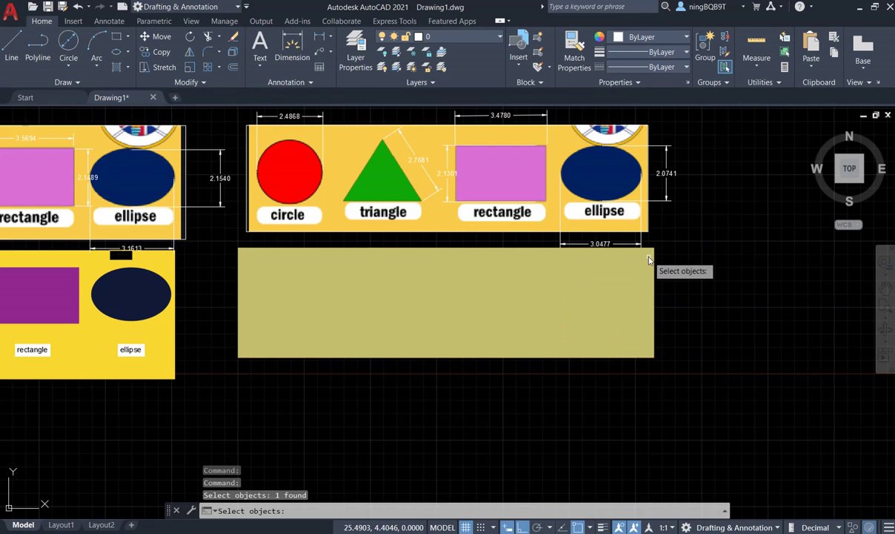
pyautogui.press('Return')
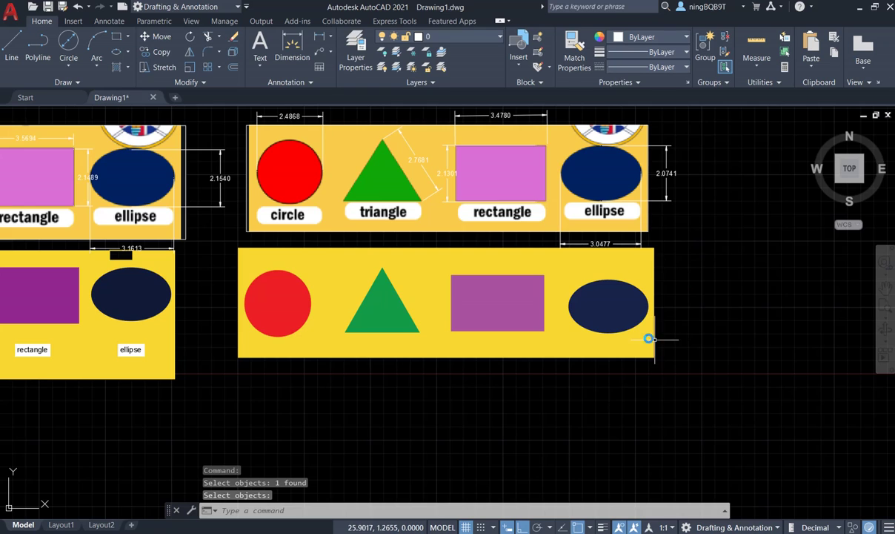
pyautogui.click(654, 268)
pyautogui.press('Return')
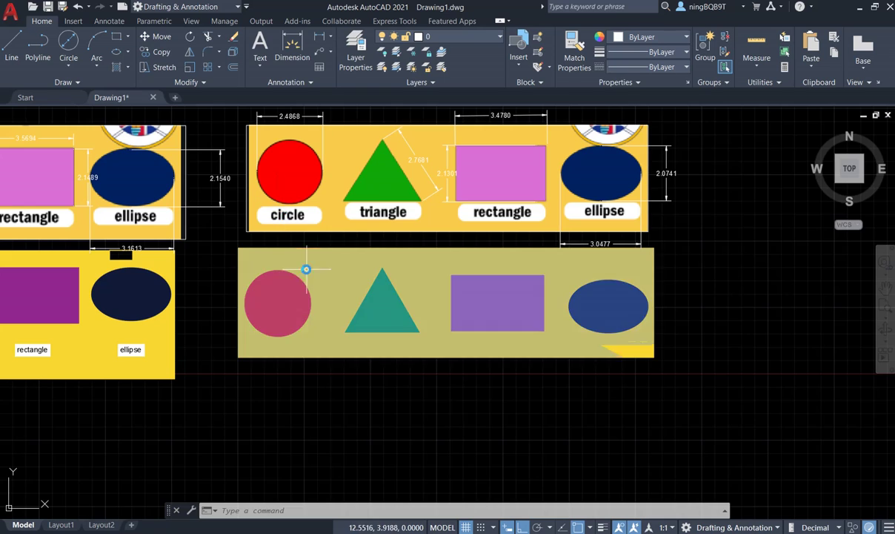
# Step: Add the multiline text "circle" just below the new red circle, with a text height of 0.4
pyautogui.click(260, 69)
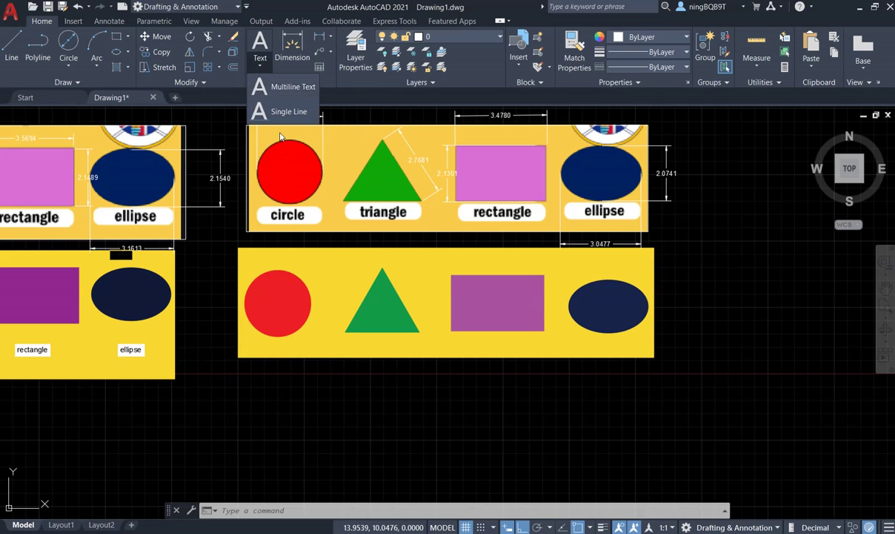
pyautogui.click(266, 86)
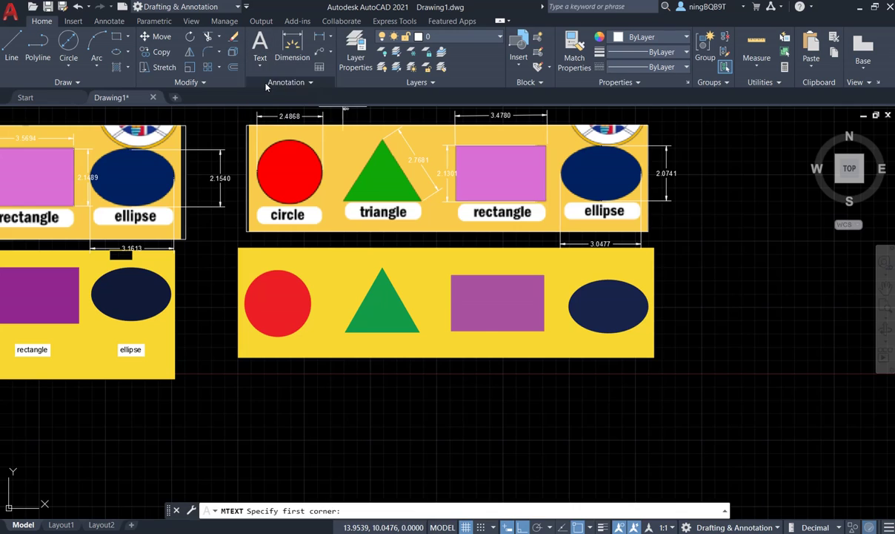
pyautogui.click(261, 343)
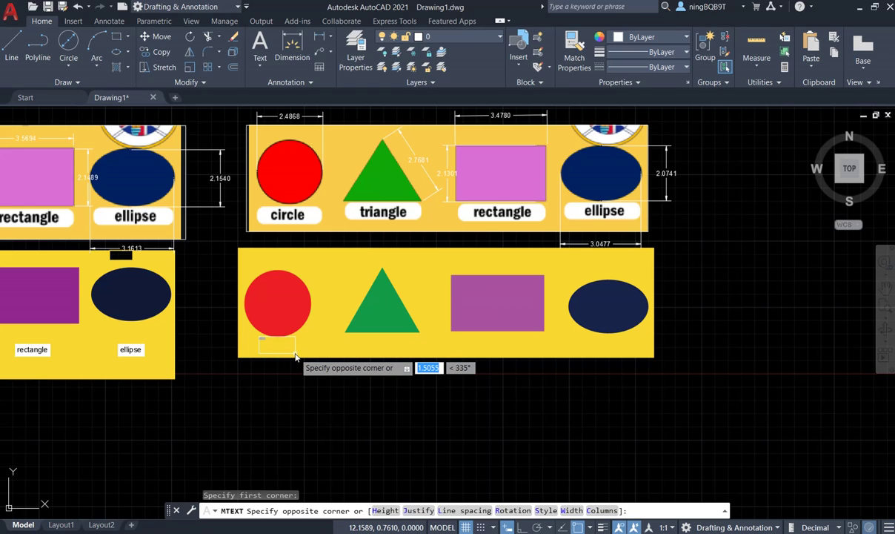
pyautogui.click(295, 357)
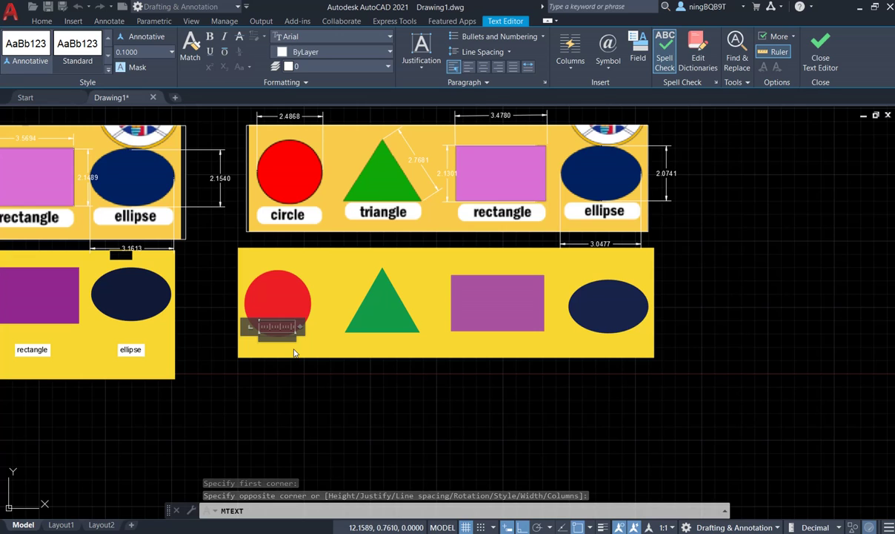
pyautogui.click(158, 52)
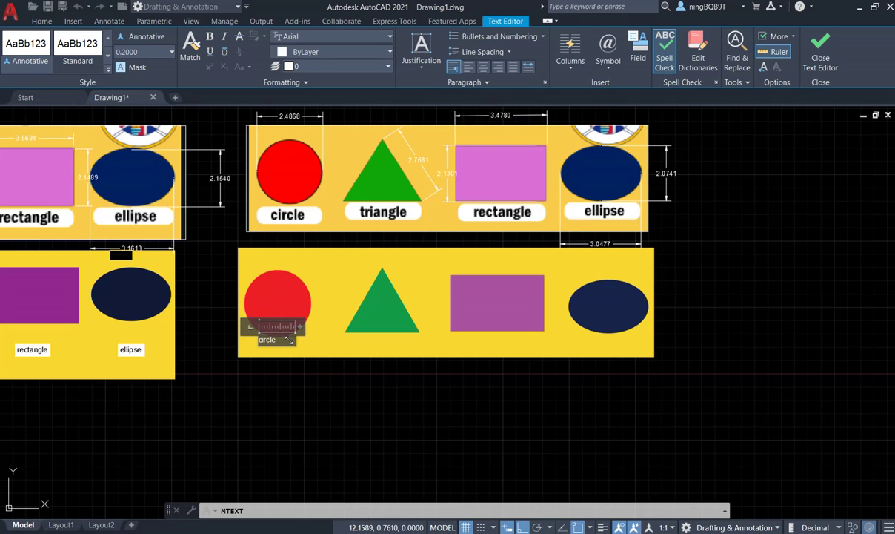
pyautogui.moveTo(287, 341); pyautogui.dragTo(253, 340)
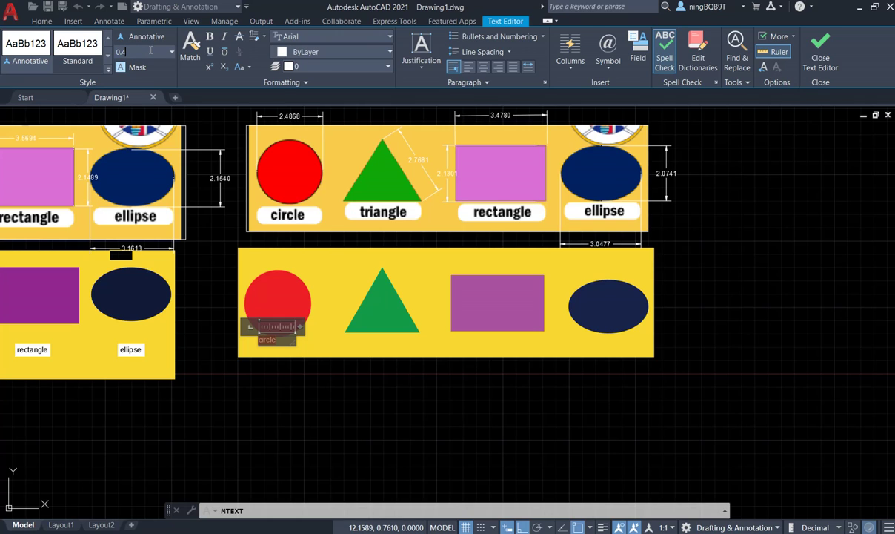
pyautogui.press('Return')
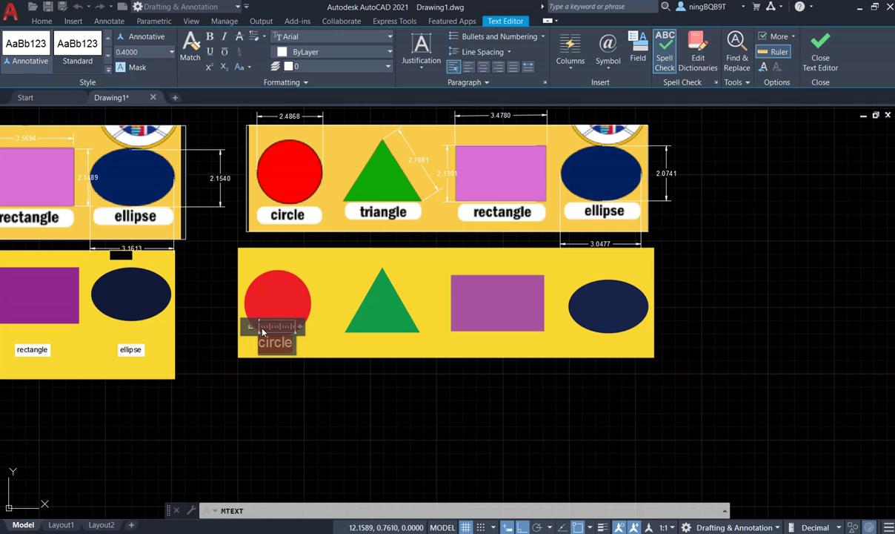
pyautogui.click(293, 364)
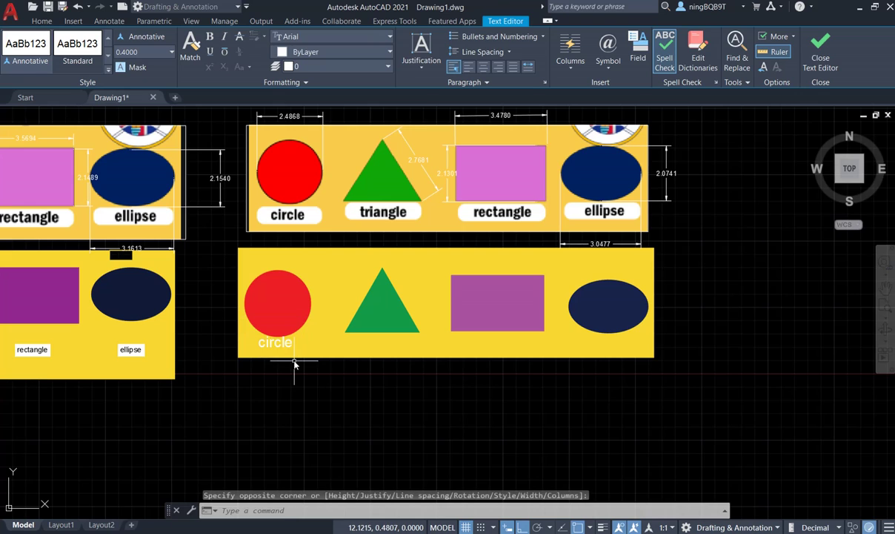
# Step: Give the new "circle" label a white background mask with a border offset factor of 1.5
pyautogui.click(275, 343)
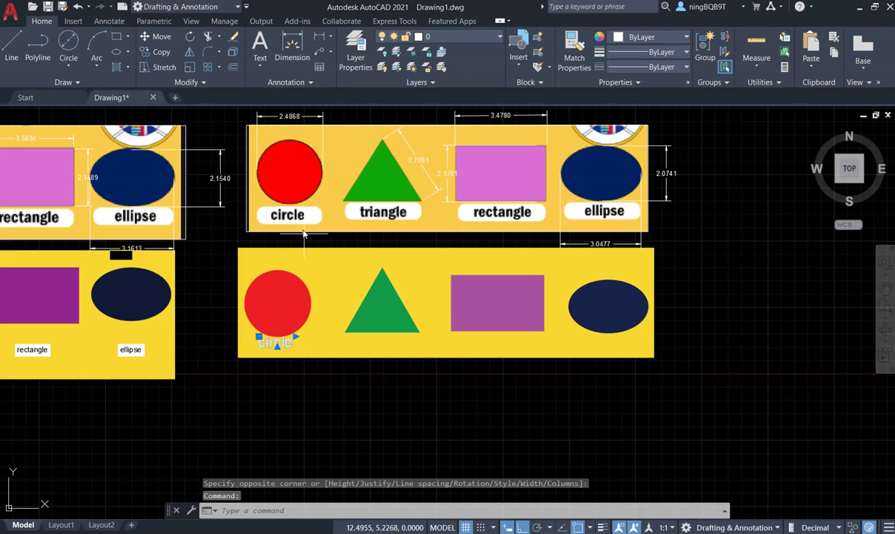
pyautogui.doubleClick(276, 345)
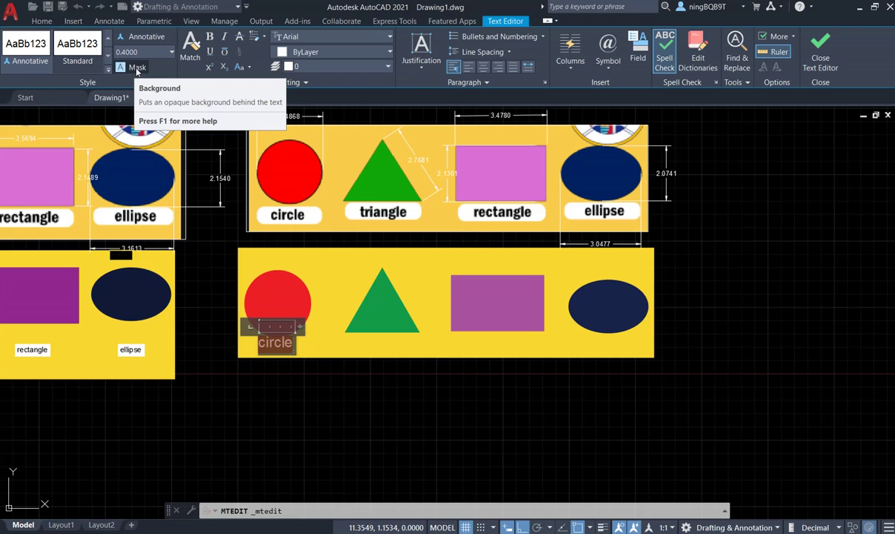
pyautogui.click(126, 69)
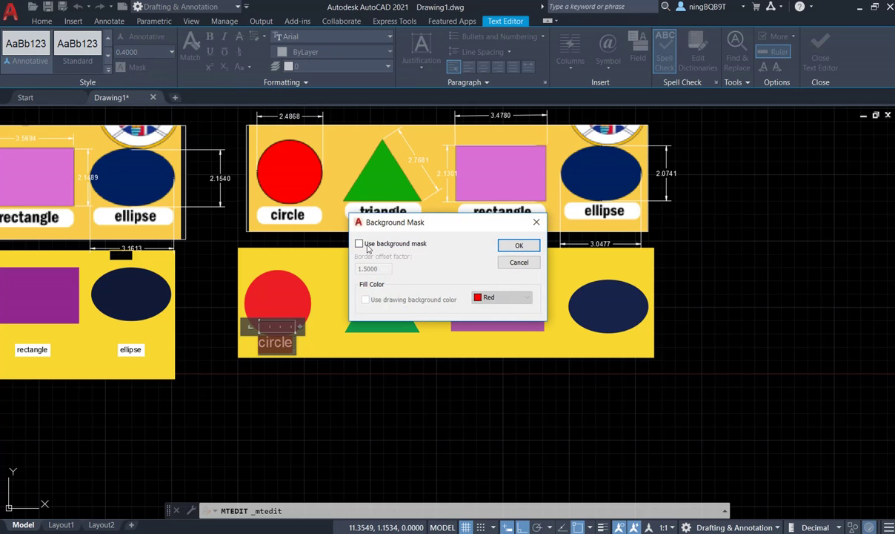
pyautogui.click(359, 244)
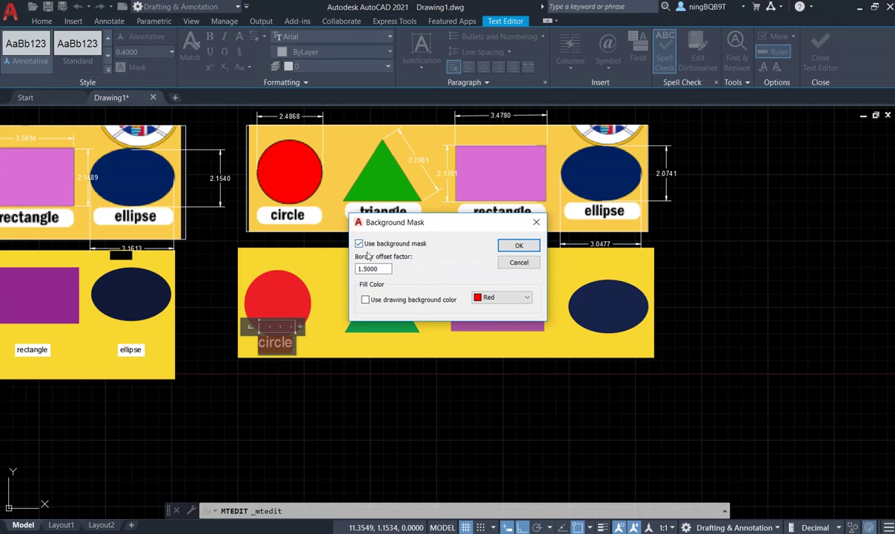
pyautogui.click(500, 303)
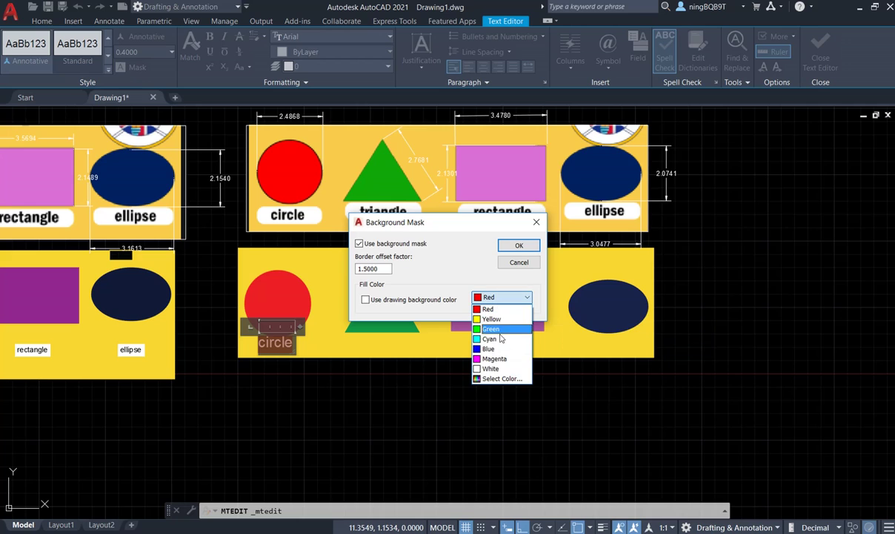
pyautogui.click(480, 370)
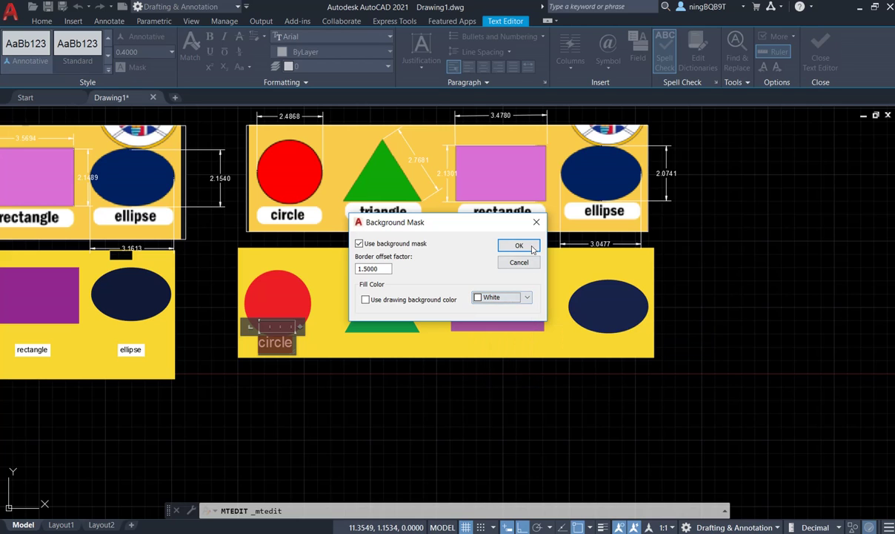
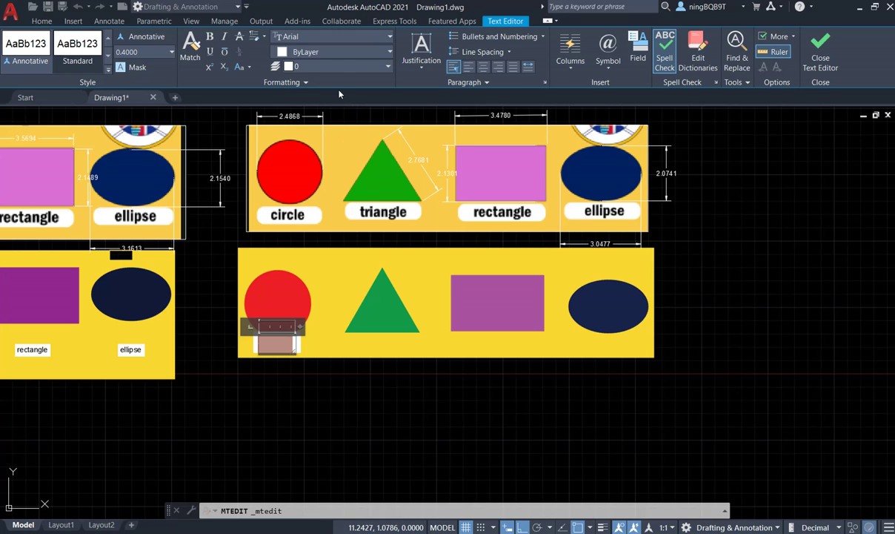
# Step: Color the new "circle" label's text black 0,0,0
pyautogui.click(338, 53)
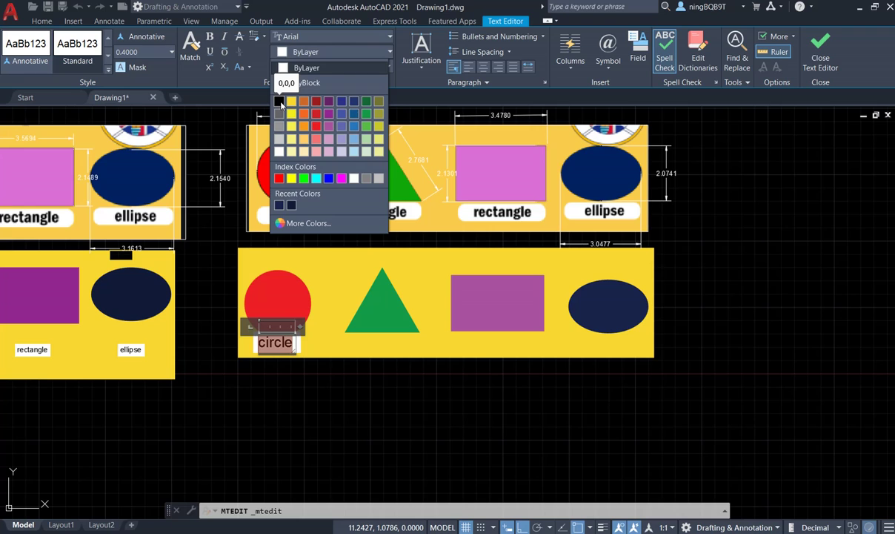
pyautogui.click(280, 102)
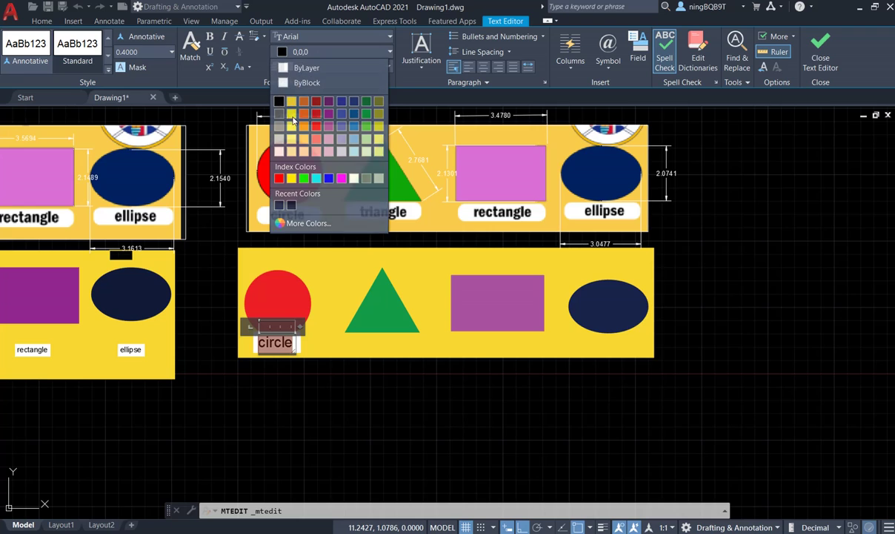
pyautogui.click(285, 380)
# Step: Shift the masked "circle" label slightly straight down, away from the new red circle
pyautogui.click(301, 349)
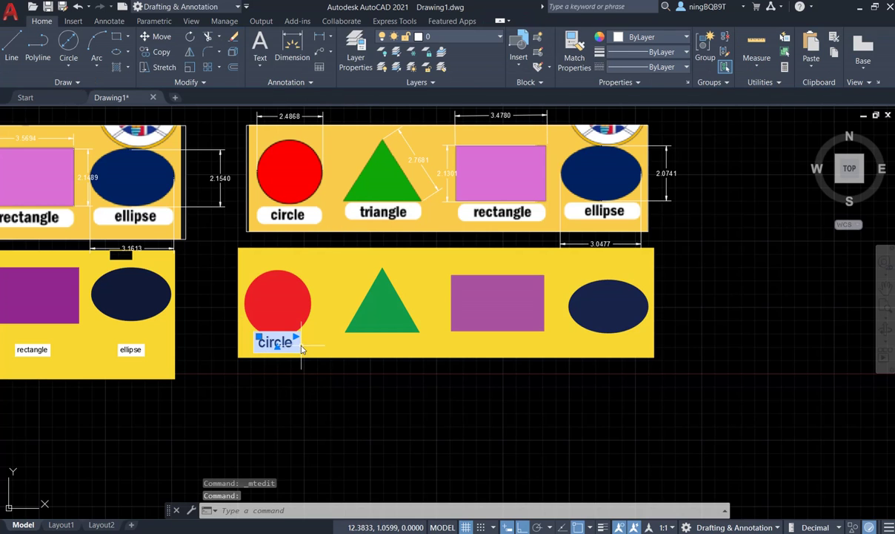
pyautogui.click(260, 338)
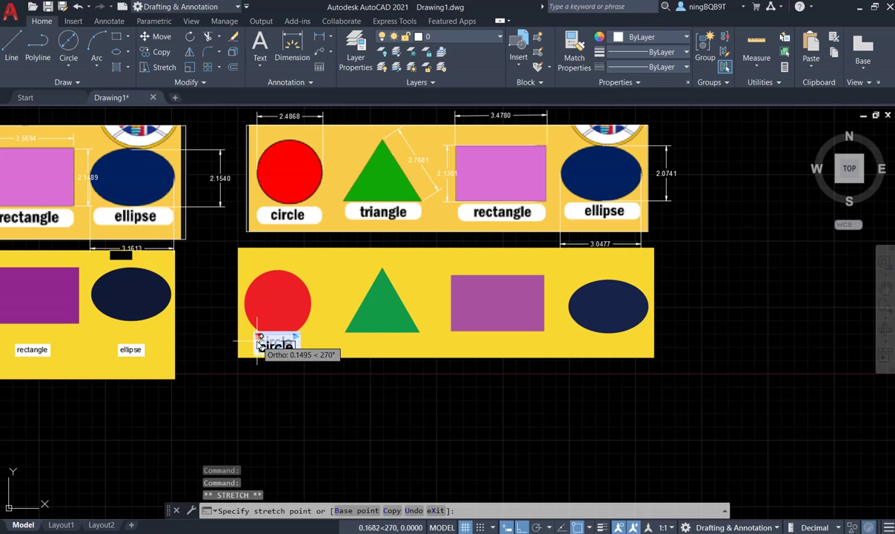
pyautogui.click(260, 347)
pyautogui.click(260, 344)
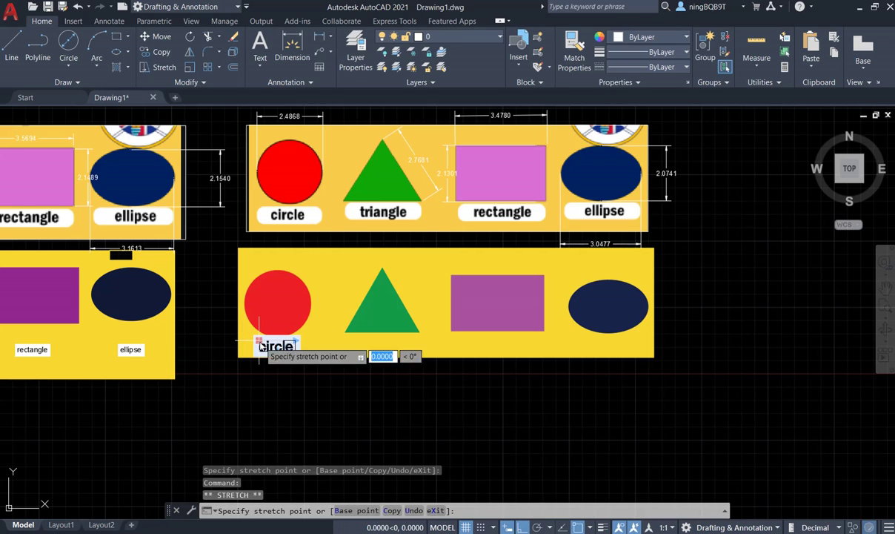
pyautogui.click(261, 346)
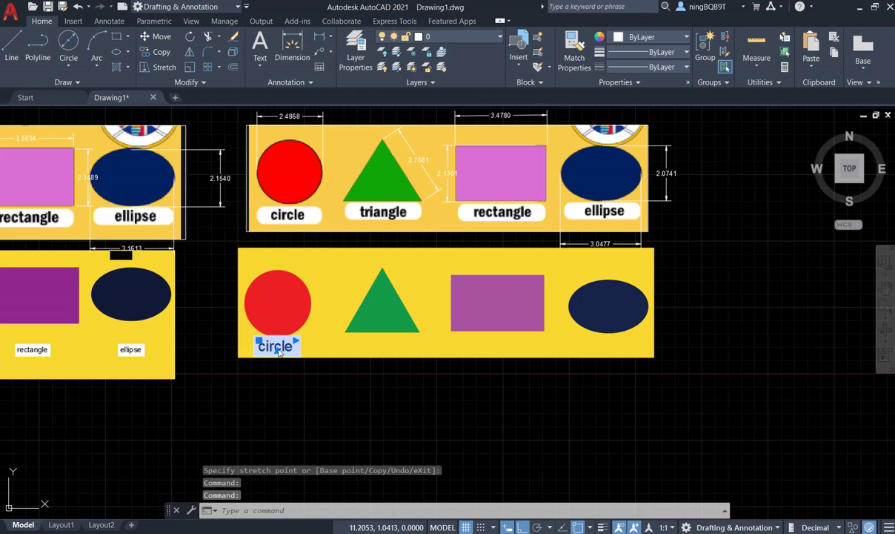
# Step: Set the new "circle" label's text height to 0.2 and re-enter its text as "circle"
pyautogui.doubleClick(272, 347)
pyautogui.doubleClick(285, 347)
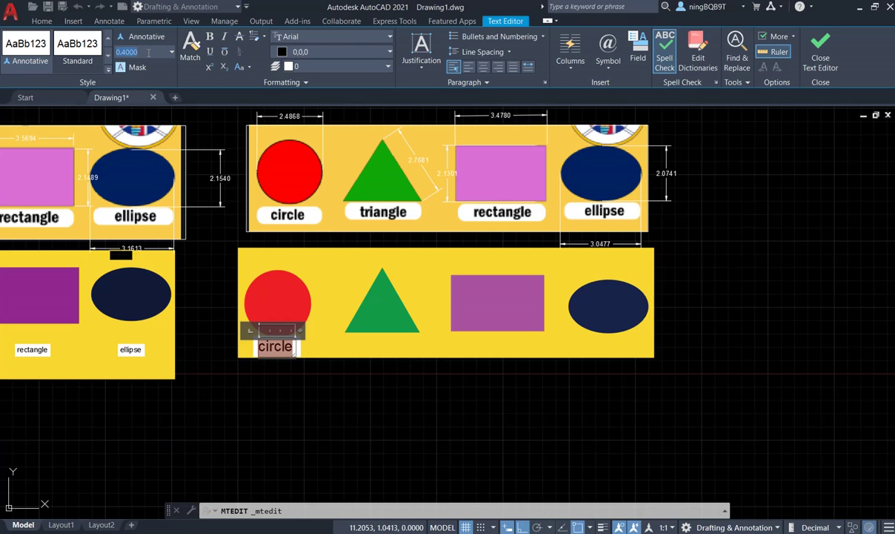
pyautogui.press('Return')
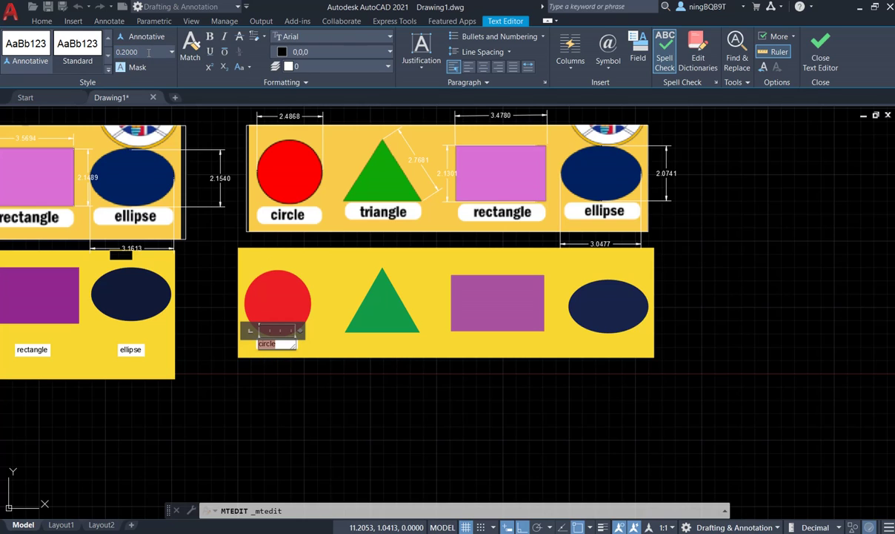
pyautogui.write('0.3')
pyautogui.press('BackSpace')
pyautogui.press('BackSpace')
pyautogui.press('BackSpace')
pyautogui.write('circle')
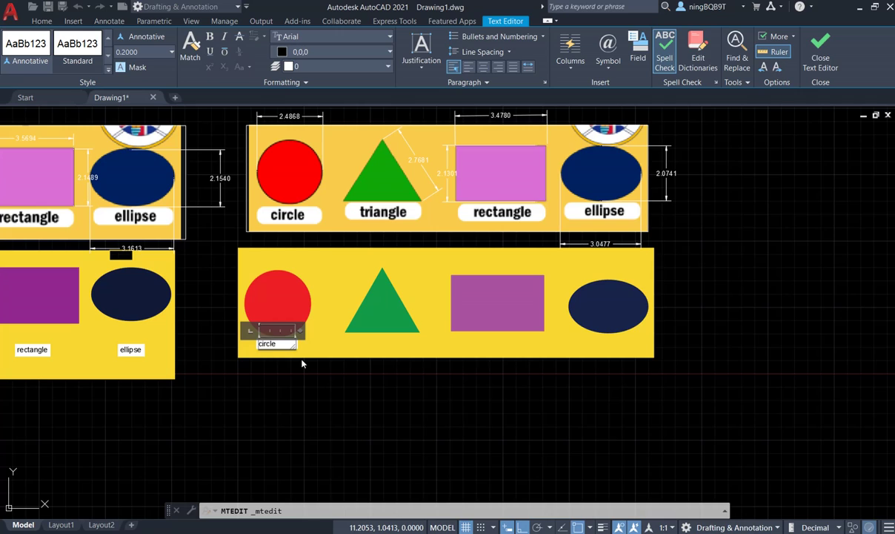
# Step: Set the text height of the whole new "circle" label to 0.3
pyautogui.hotkey('ctrl', 'a')
pyautogui.click(150, 53)
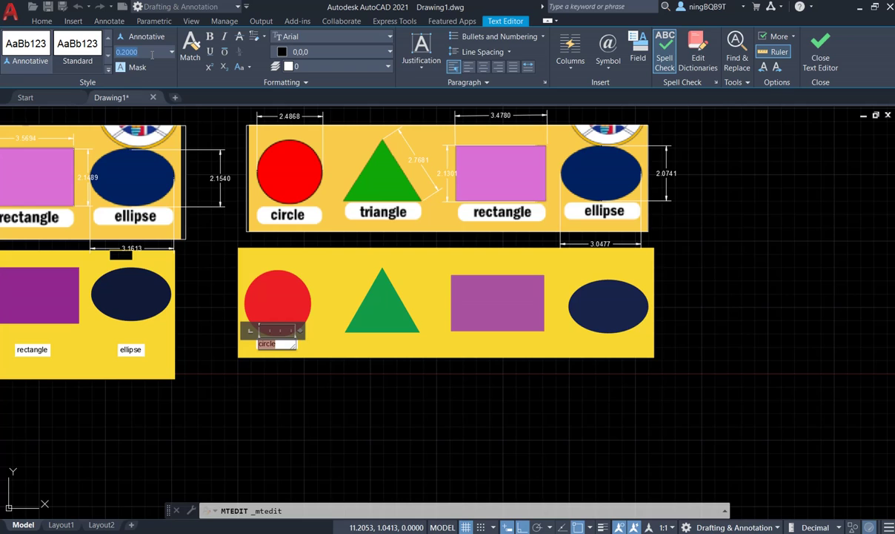
pyautogui.press('Return')
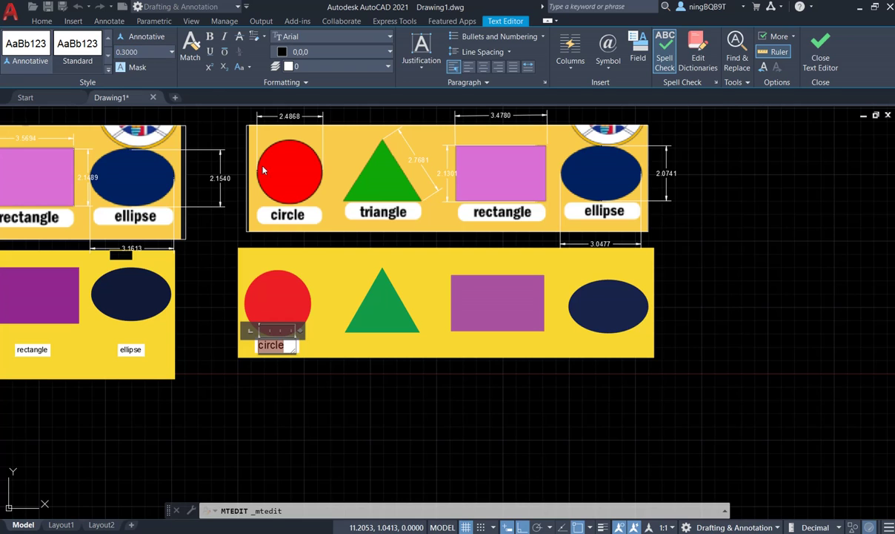
pyautogui.click(330, 374)
# Step: Move the resized "circle" label slightly farther down, close to the yellow background's lower edge
pyautogui.click(273, 345)
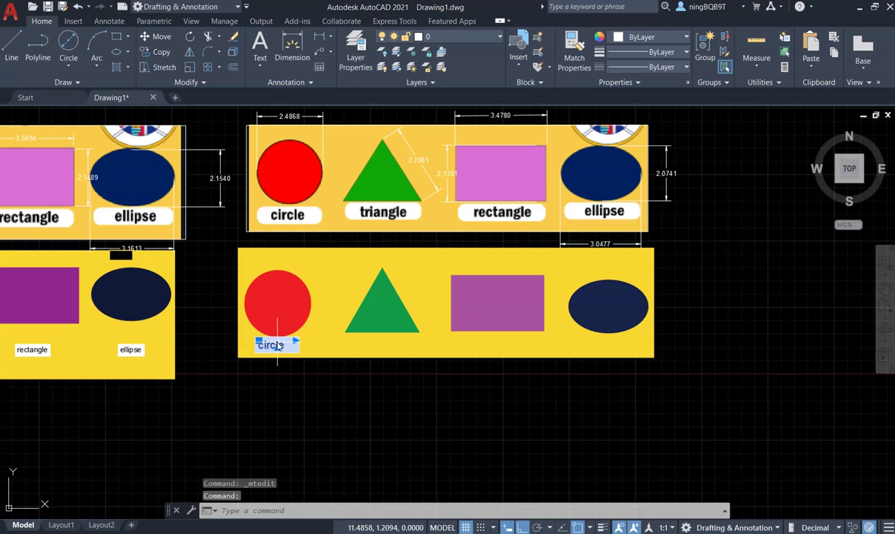
pyautogui.click(259, 343)
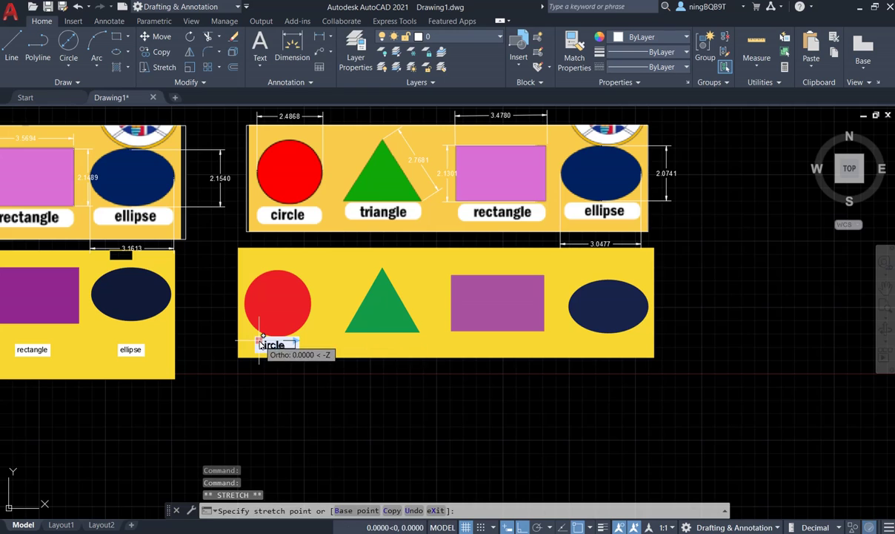
pyautogui.click(260, 347)
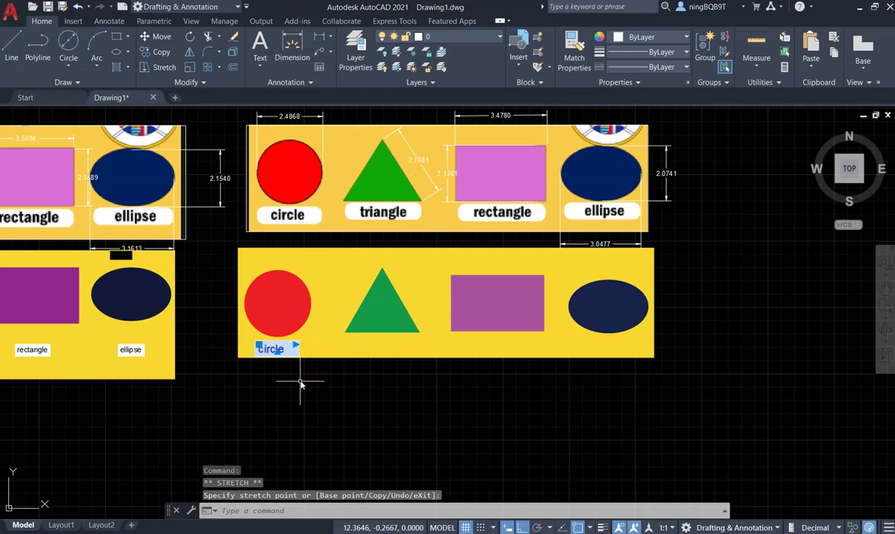
pyautogui.click(339, 366)
pyautogui.click(339, 345)
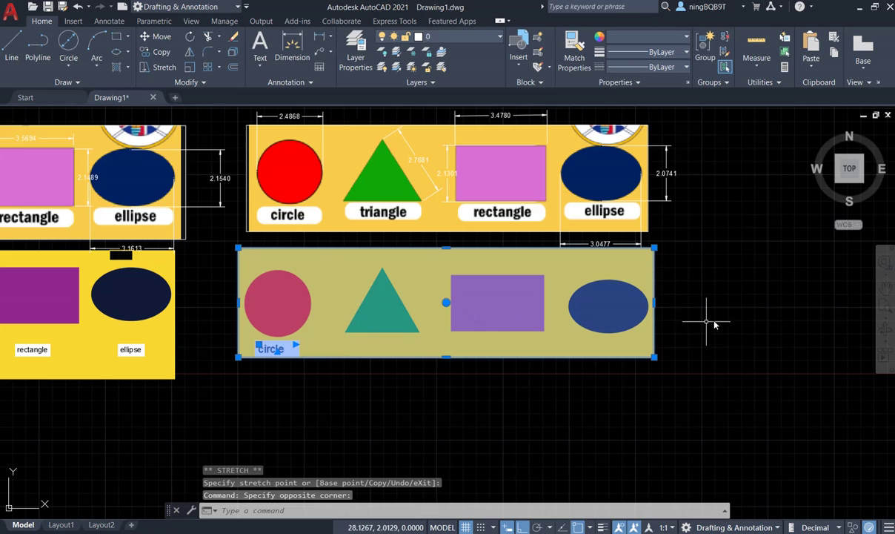
pyautogui.click(683, 322)
pyautogui.click(716, 341)
pyautogui.rightClick(716, 341)
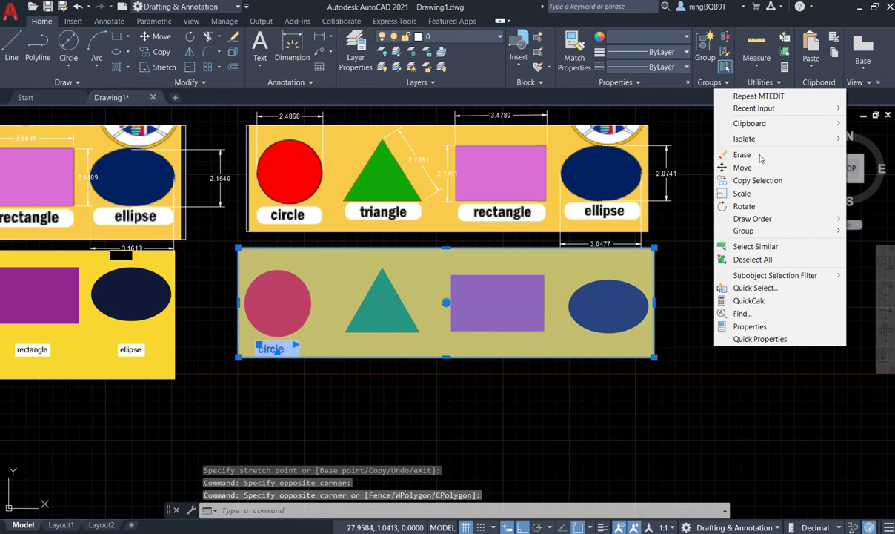
pyautogui.click(695, 389)
pyautogui.click(645, 416)
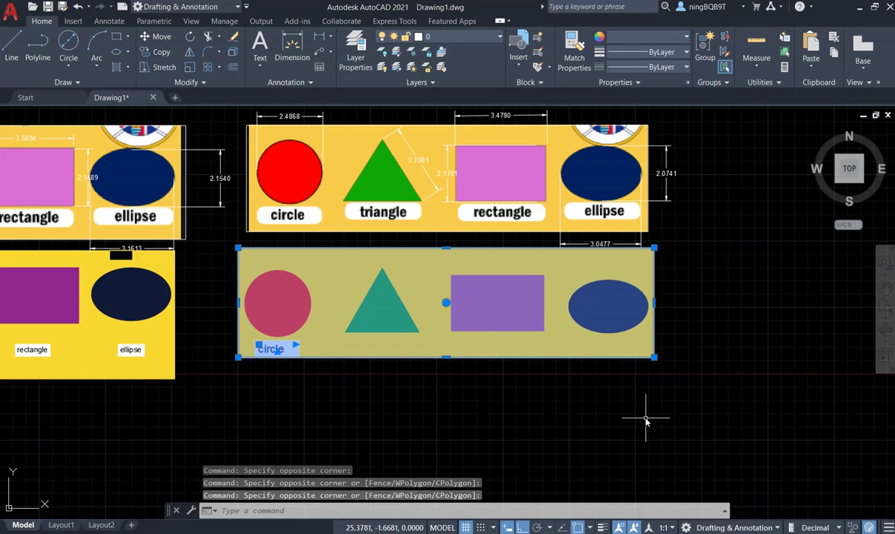
pyautogui.press('Escape')
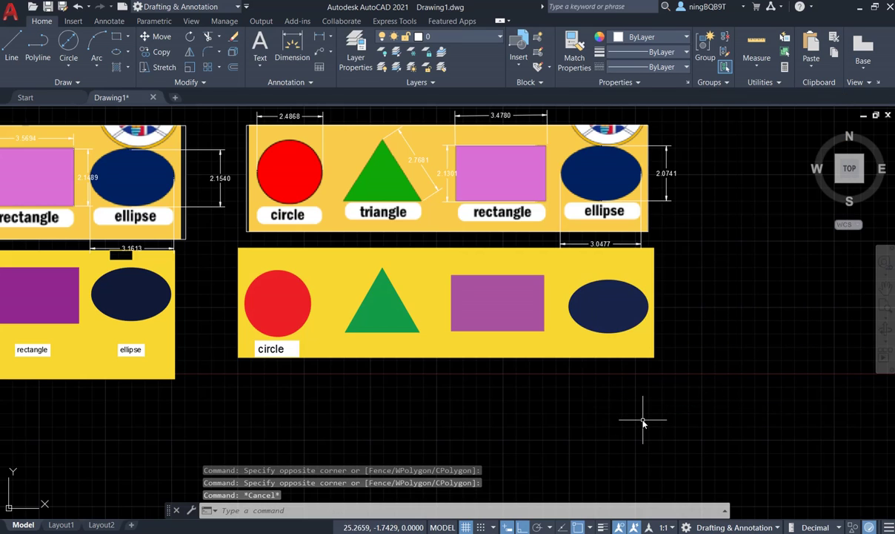
# Step: Try to stretch the new yellow background hatch downward from its upper-left corner
pyautogui.click(400, 348)
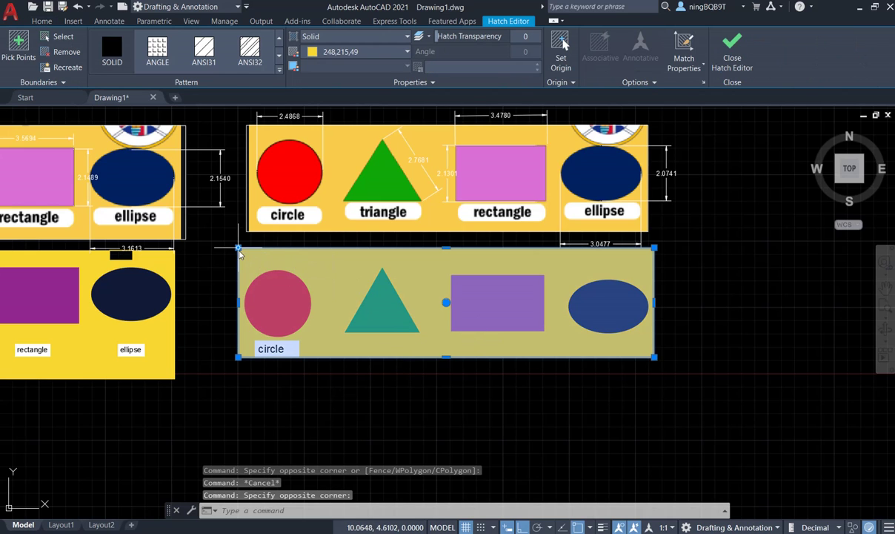
pyautogui.click(238, 248)
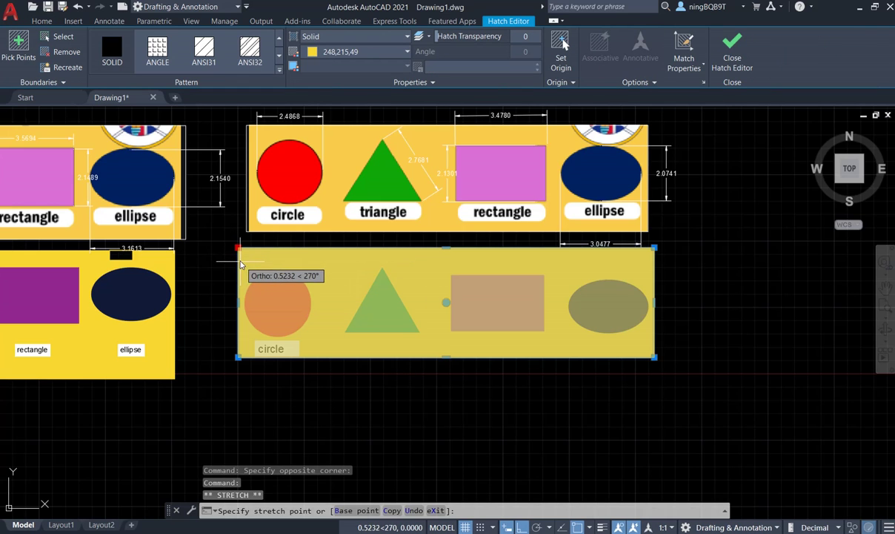
pyautogui.click(237, 249)
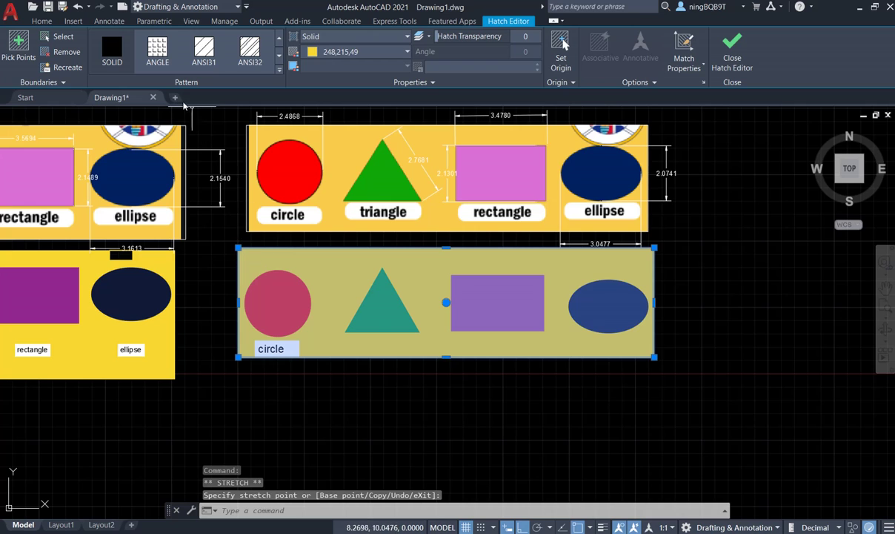
pyautogui.click(732, 51)
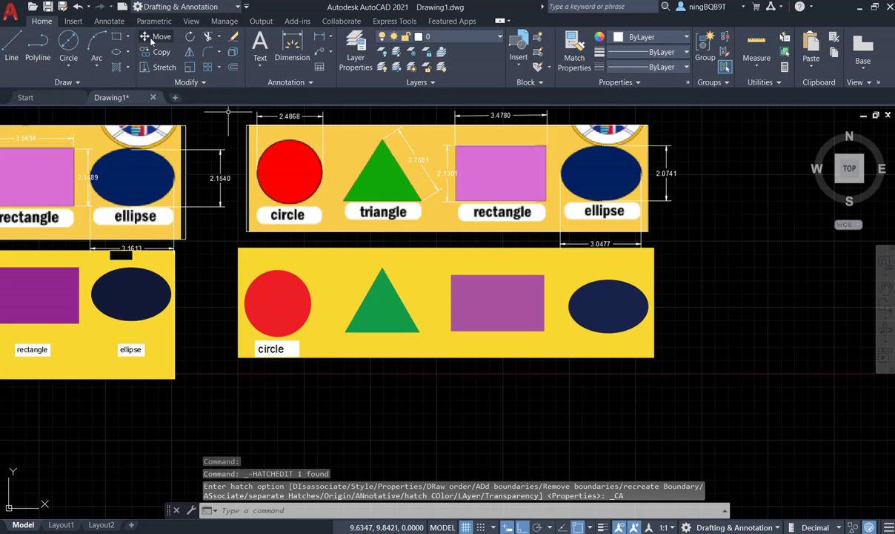
# Step: Move the new yellow background about 0.37 units straight down, leaving the shapes and "circle" label in place
pyautogui.click(149, 42)
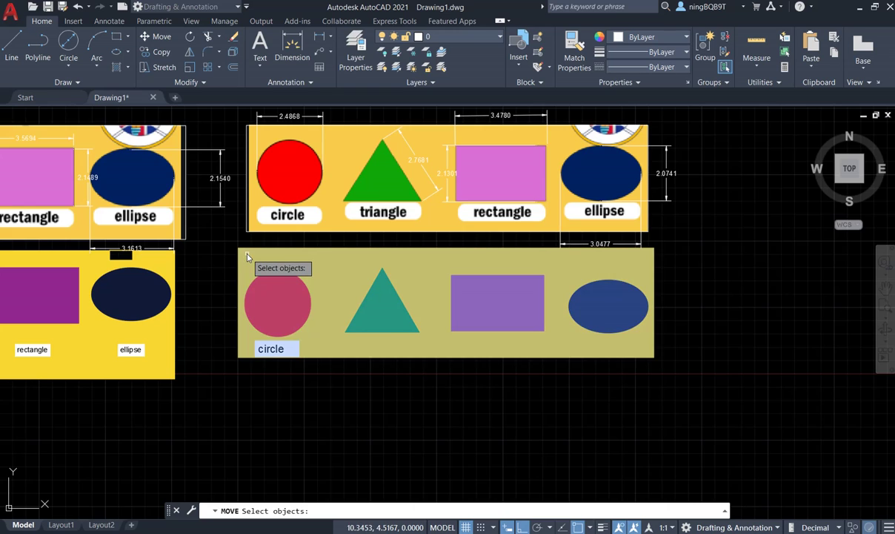
pyautogui.click(247, 257)
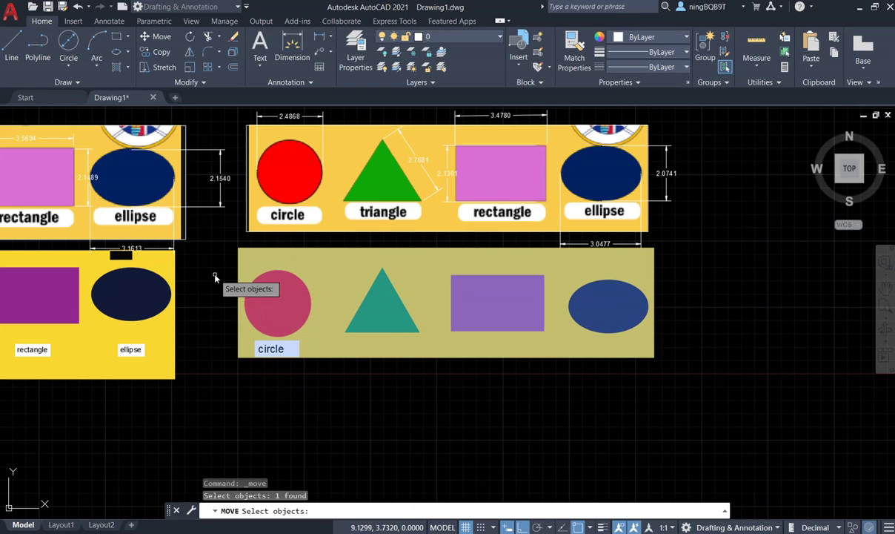
pyautogui.press('Return')
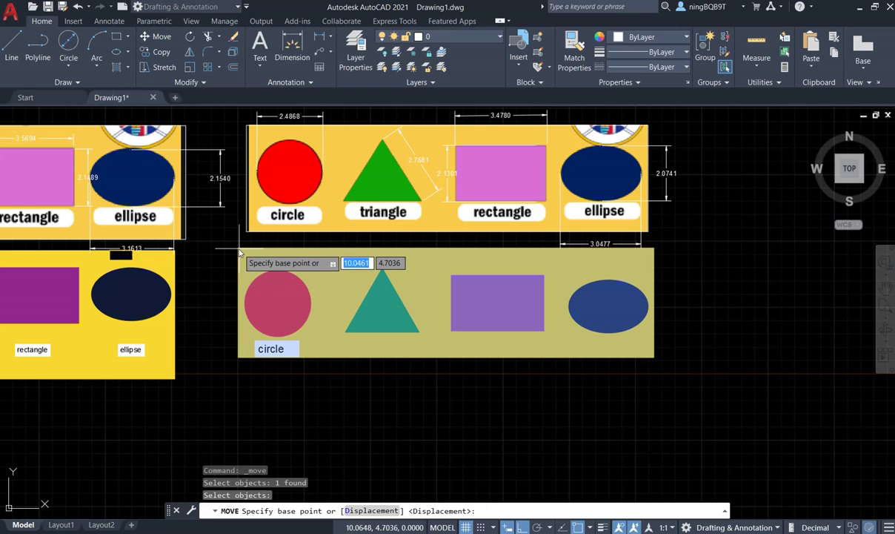
pyautogui.click(239, 253)
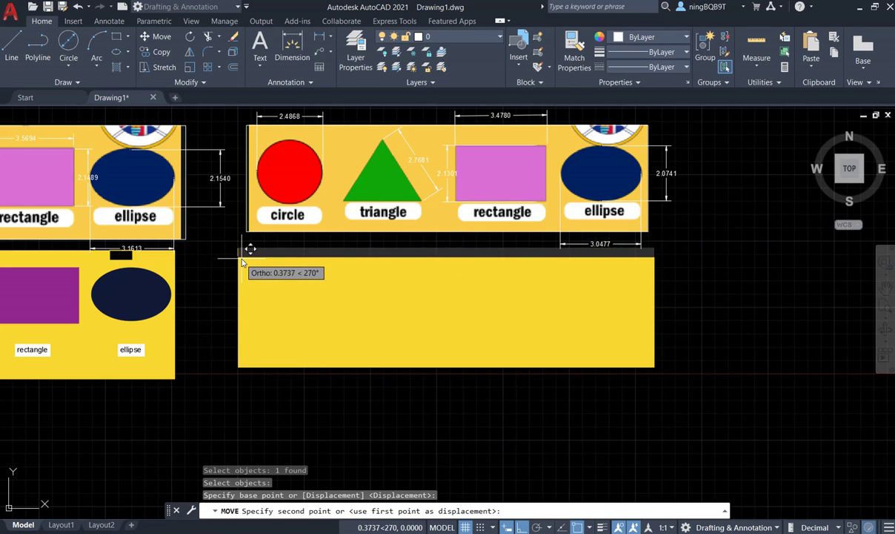
pyautogui.click(240, 263)
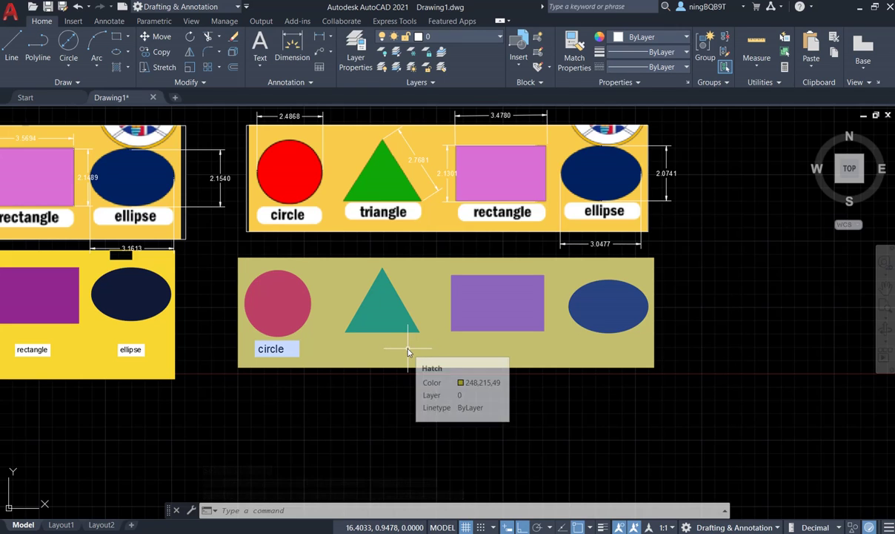
# Step: Copy the new "circle" label horizontally to below the triangle, the rectangle and the ellipse
pyautogui.click(281, 352)
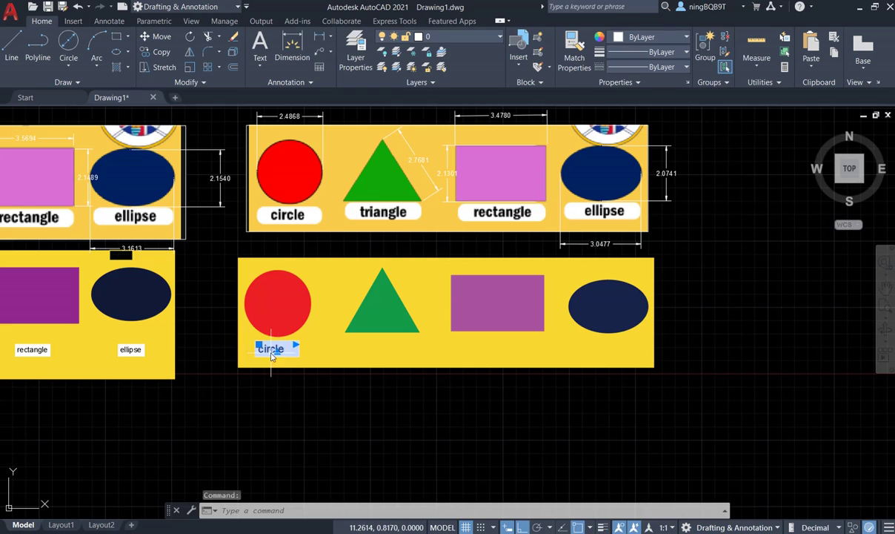
pyautogui.click(155, 52)
pyautogui.click(260, 363)
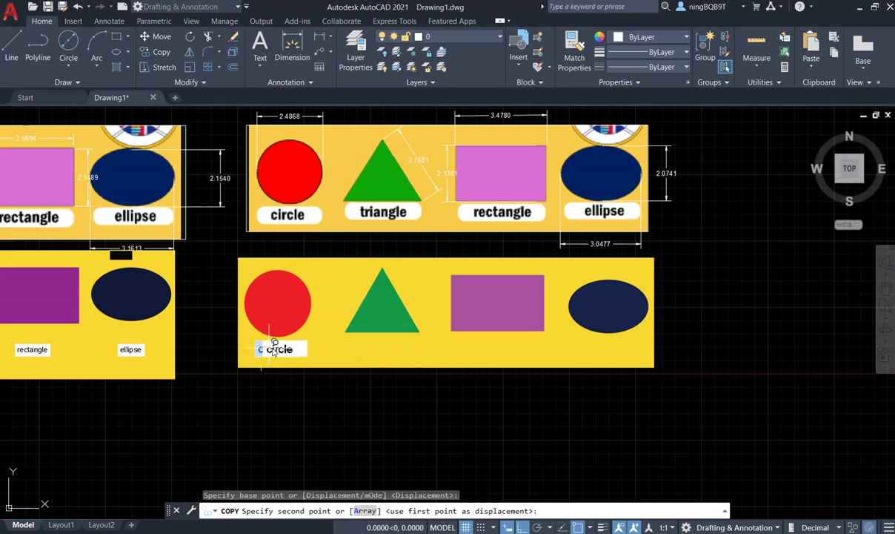
pyautogui.click(479, 354)
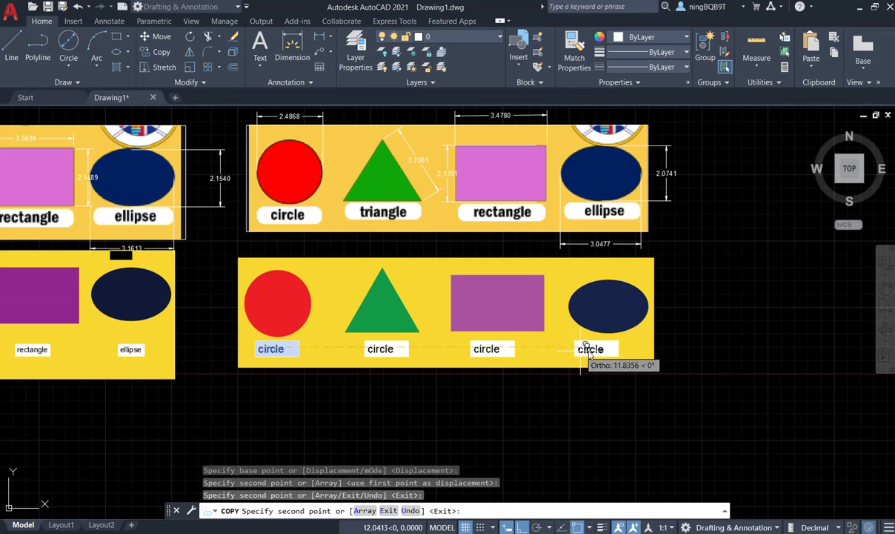
pyautogui.click(599, 348)
pyautogui.rightClick(736, 326)
pyautogui.click(750, 334)
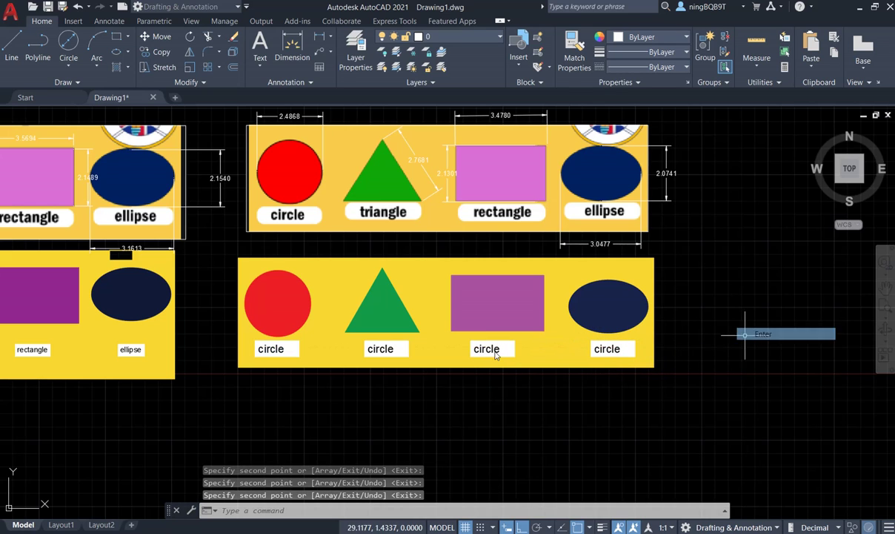
# Step: Change the copied label's text below the green triangle to "triangle"
pyautogui.click(378, 349)
pyautogui.doubleClick(377, 352)
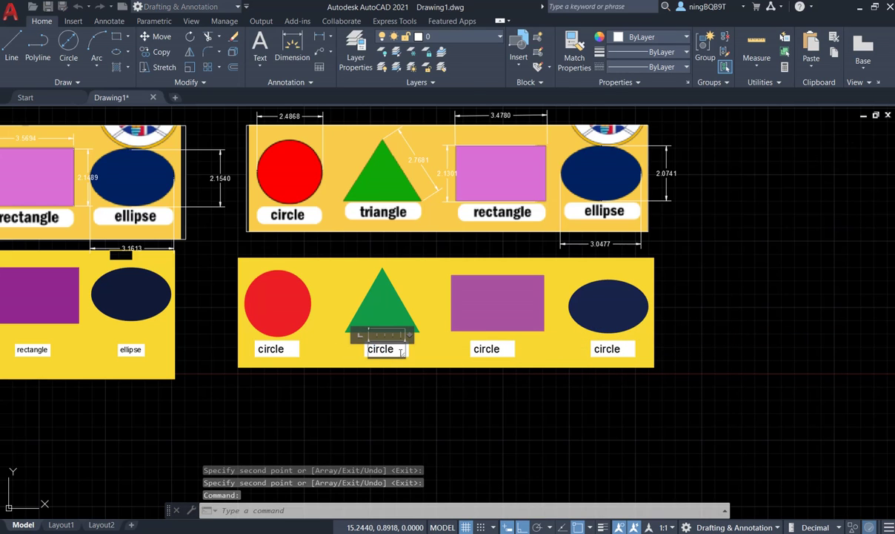
pyautogui.doubleClick(381, 352)
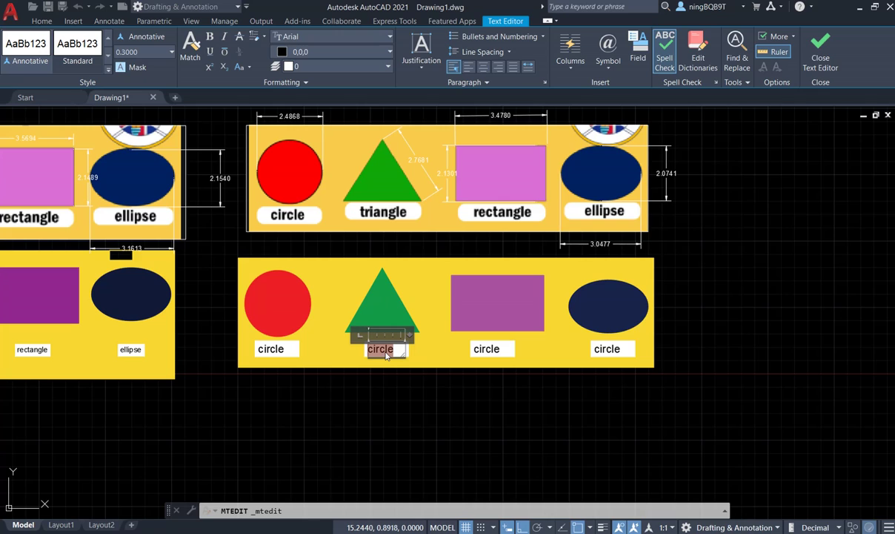
pyautogui.write('tria')
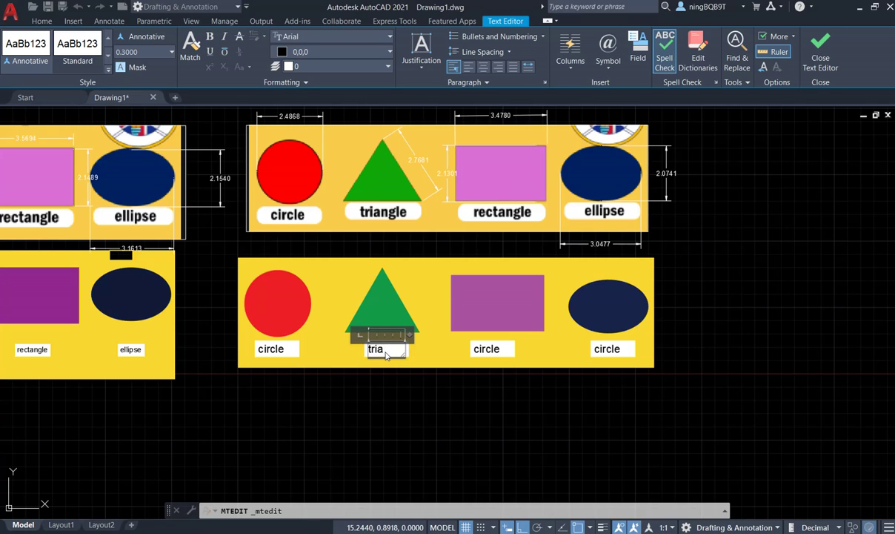
pyautogui.write('ngle')
pyautogui.click(469, 350)
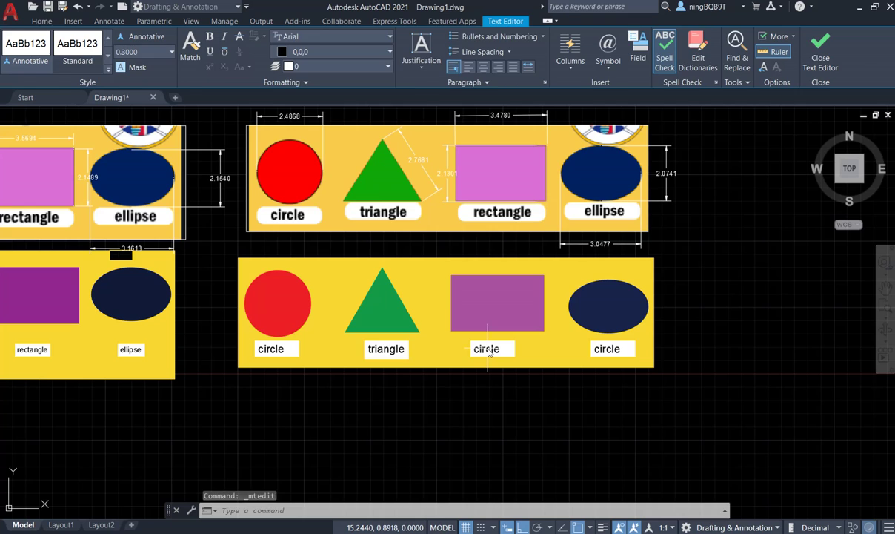
# Step: Change the copied label's text below the purple rectangle to "rectangle"
pyautogui.click(487, 350)
pyautogui.doubleClick(490, 352)
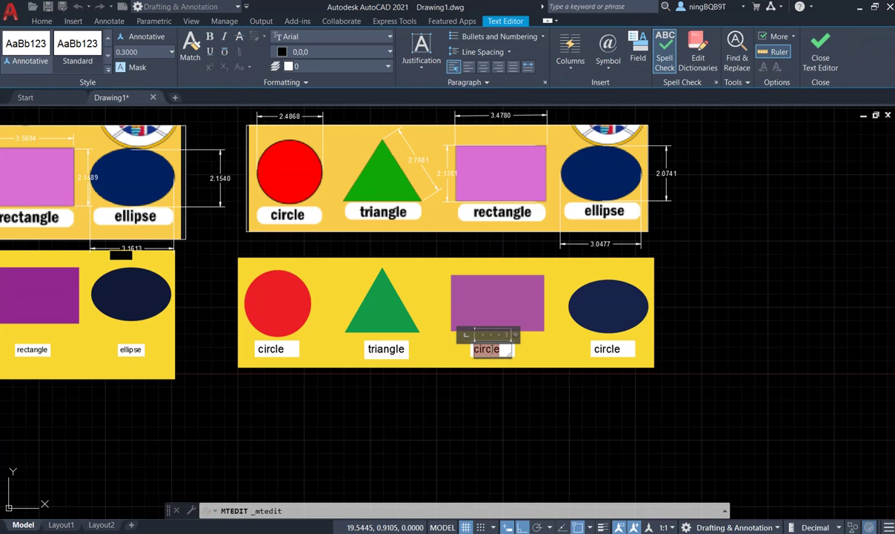
pyautogui.write('rectangle')
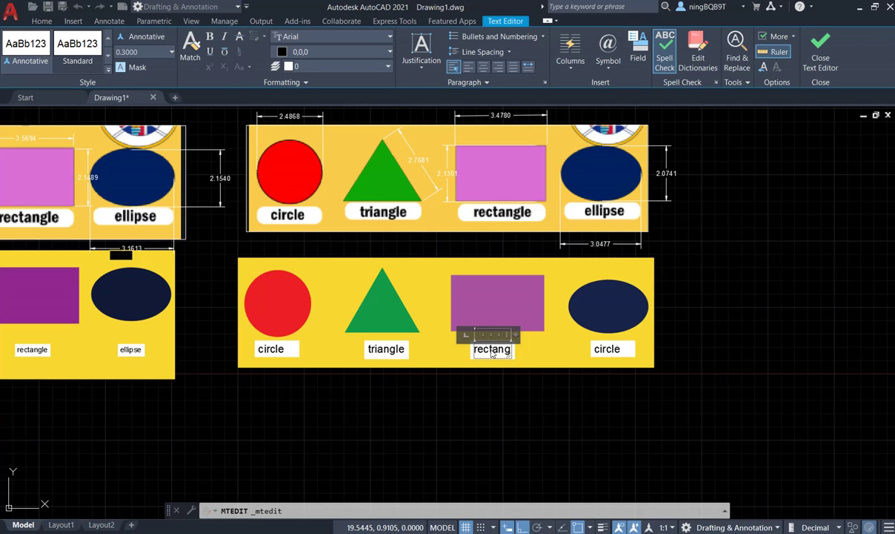
pyautogui.click(621, 353)
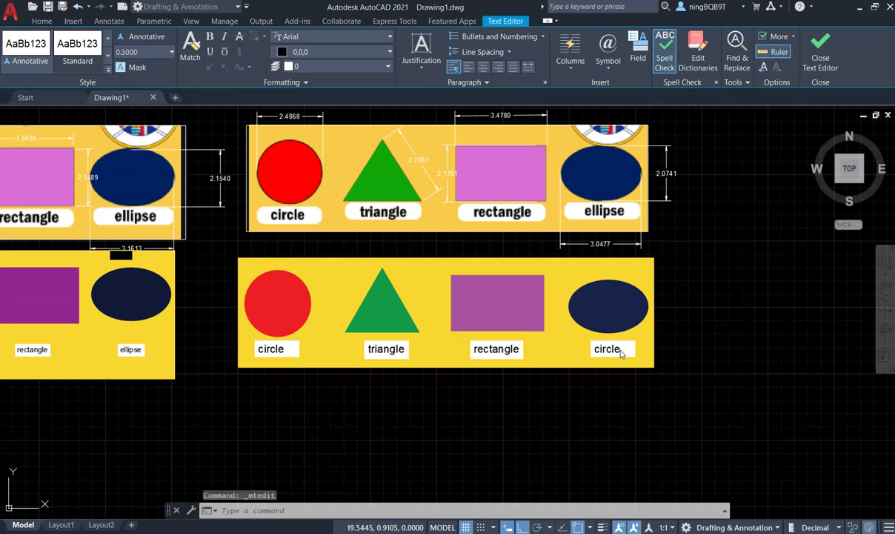
# Step: Change the copied label's text below the dark blue ellipse to "ellipse"
pyautogui.click(621, 354)
pyautogui.write('e')
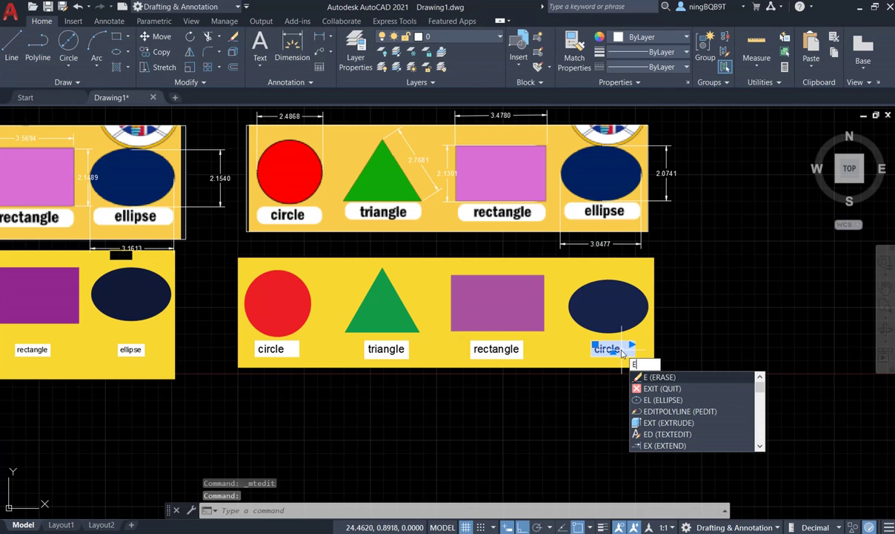
pyautogui.press('BackSpace')
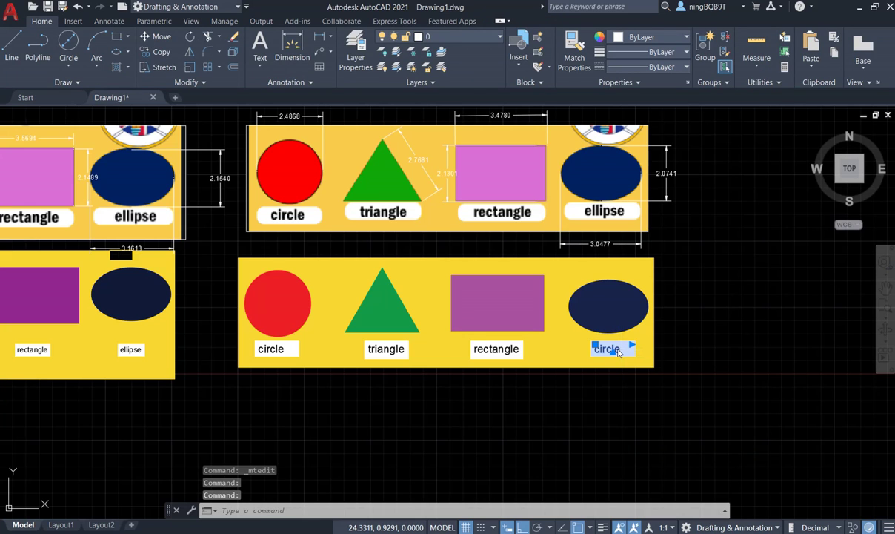
pyautogui.doubleClick(620, 351)
pyautogui.write('ellipse')
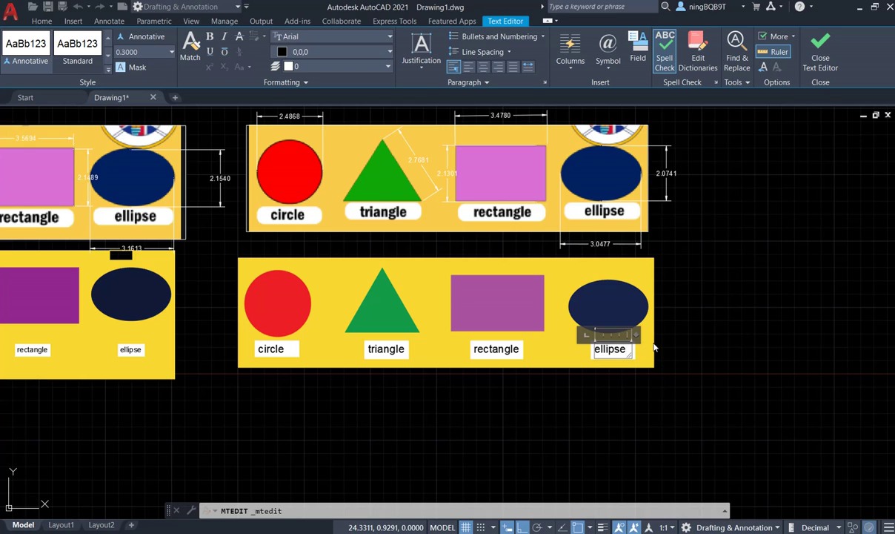
pyautogui.click(654, 346)
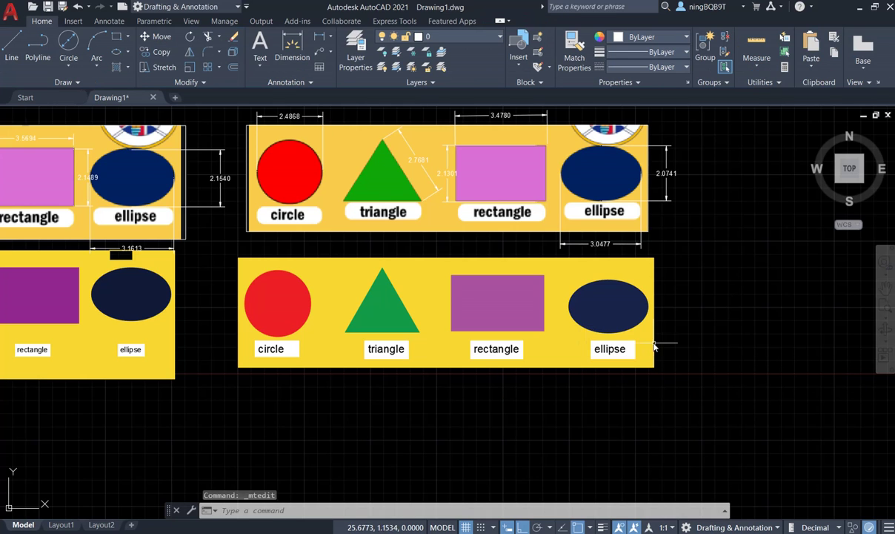